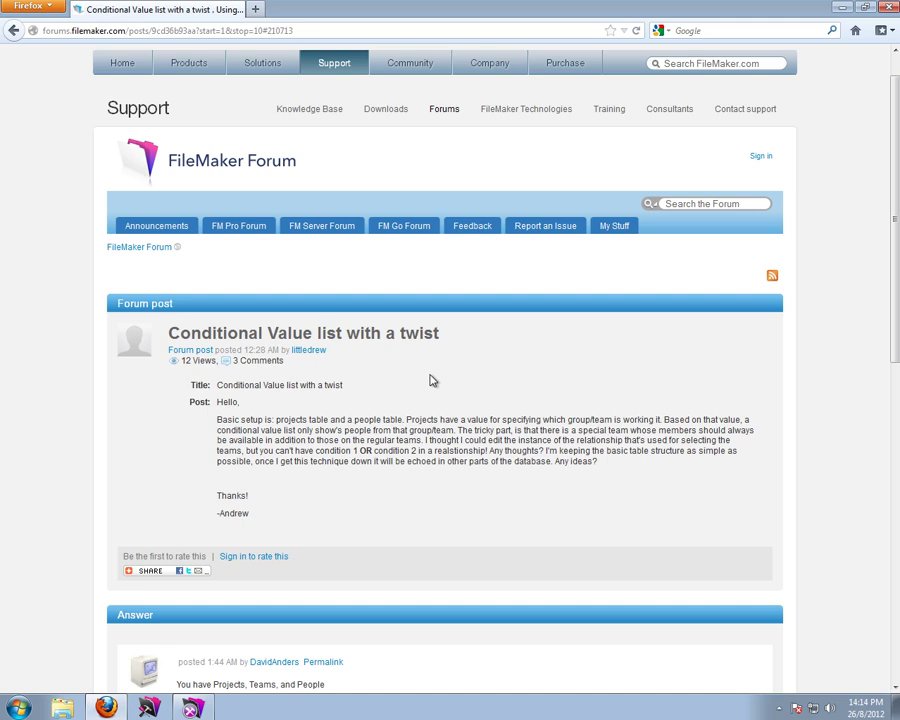
- Read the forum post about a conditional value list 'with a twist', then bring FileMaker forward
{"action": "left_click_drag", "start_coordinate": [387, 332], "coordinate": [464, 349]}
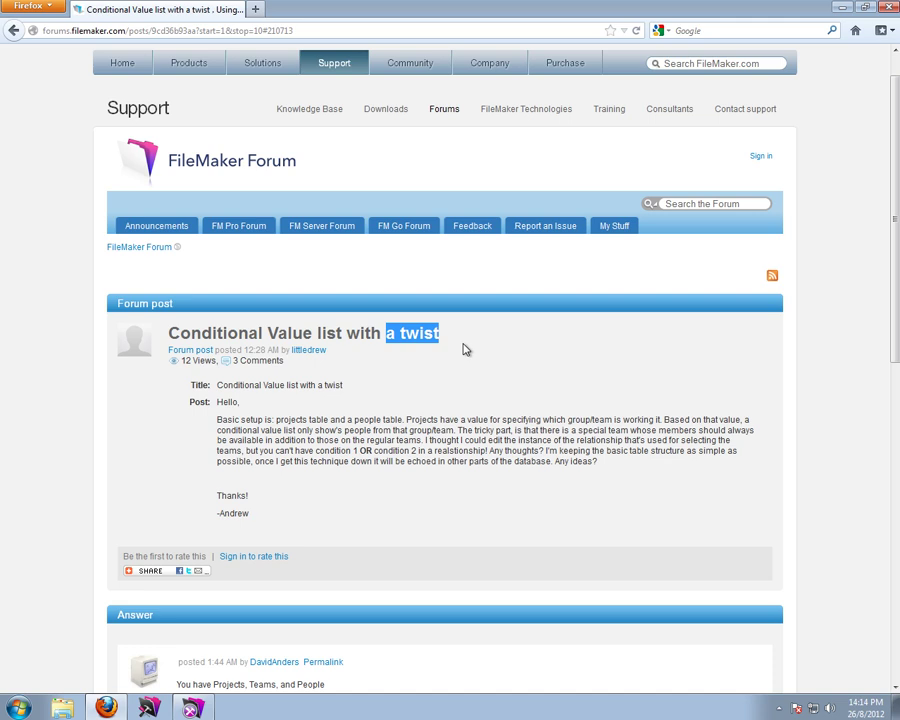
{"action": "left_click", "coordinate": [464, 358]}
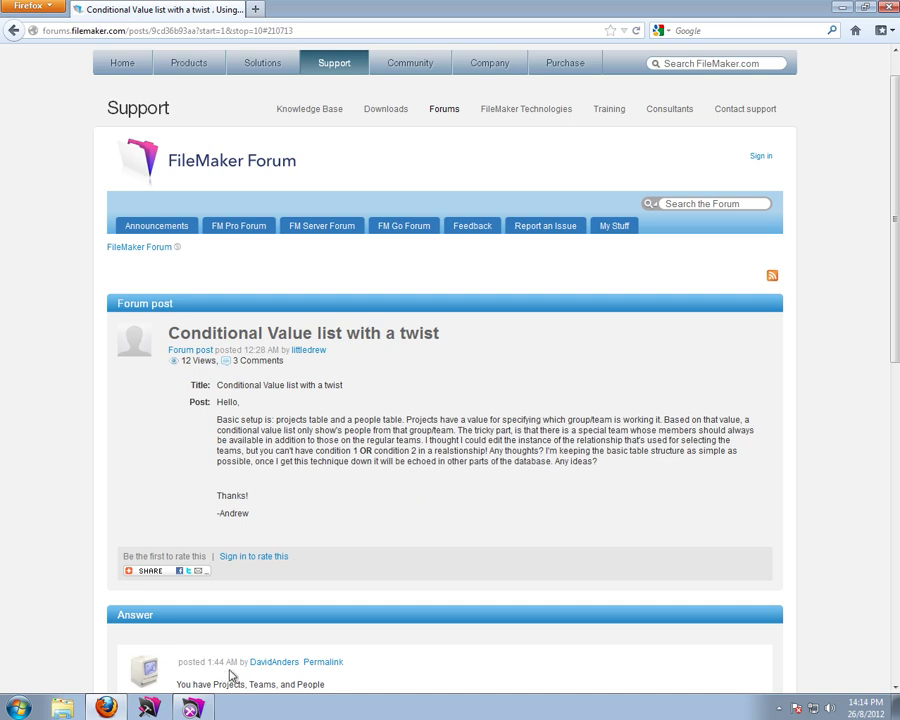
{"action": "left_click", "coordinate": [196, 709]}
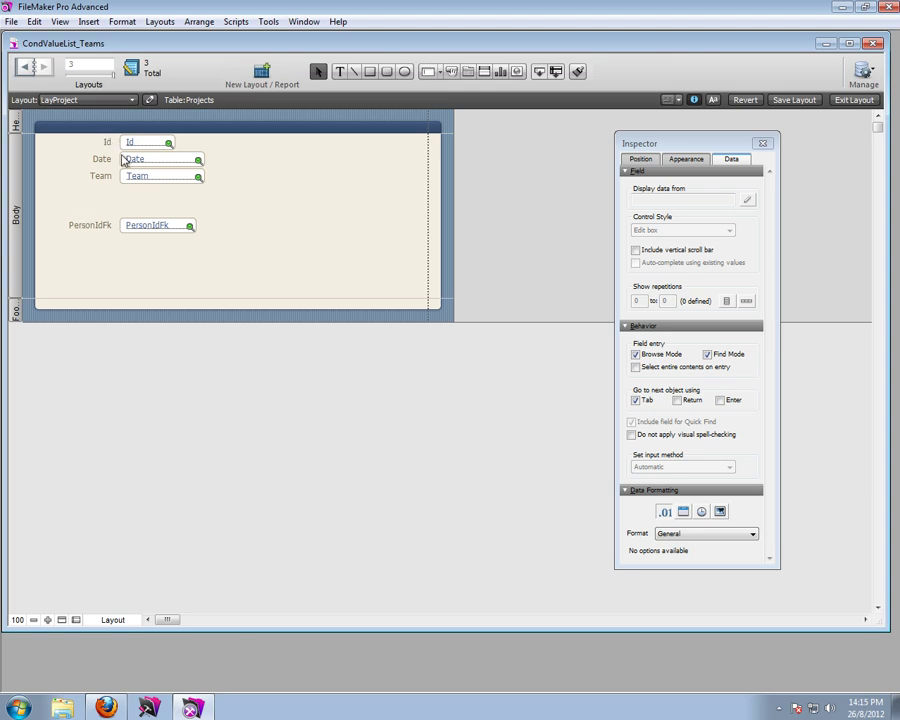
{"action": "key", "text": "ctrl+shift+d"}
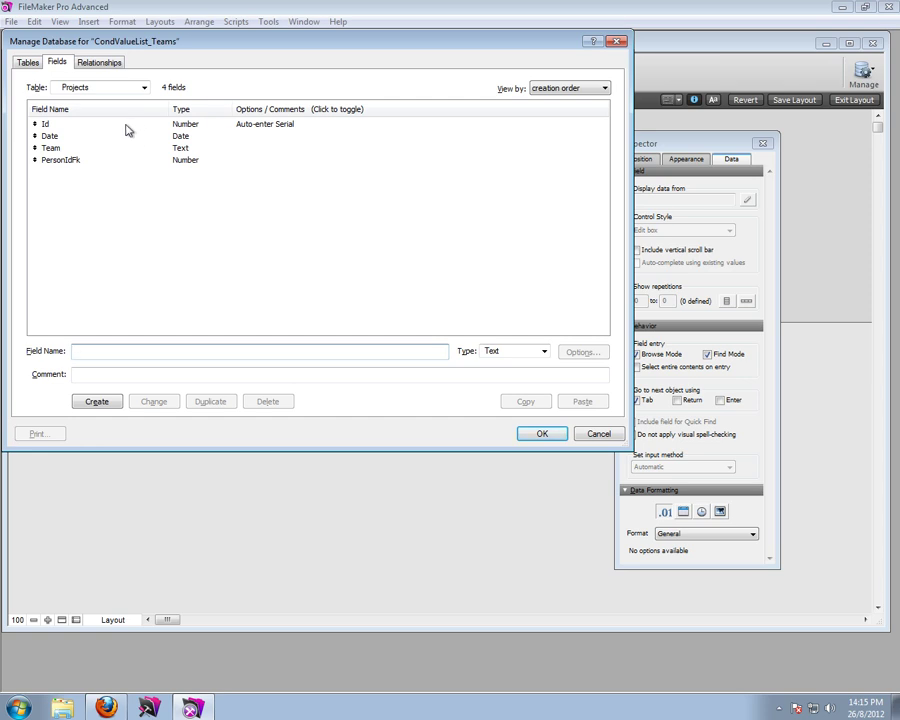
{"action": "left_click", "coordinate": [30, 63]}
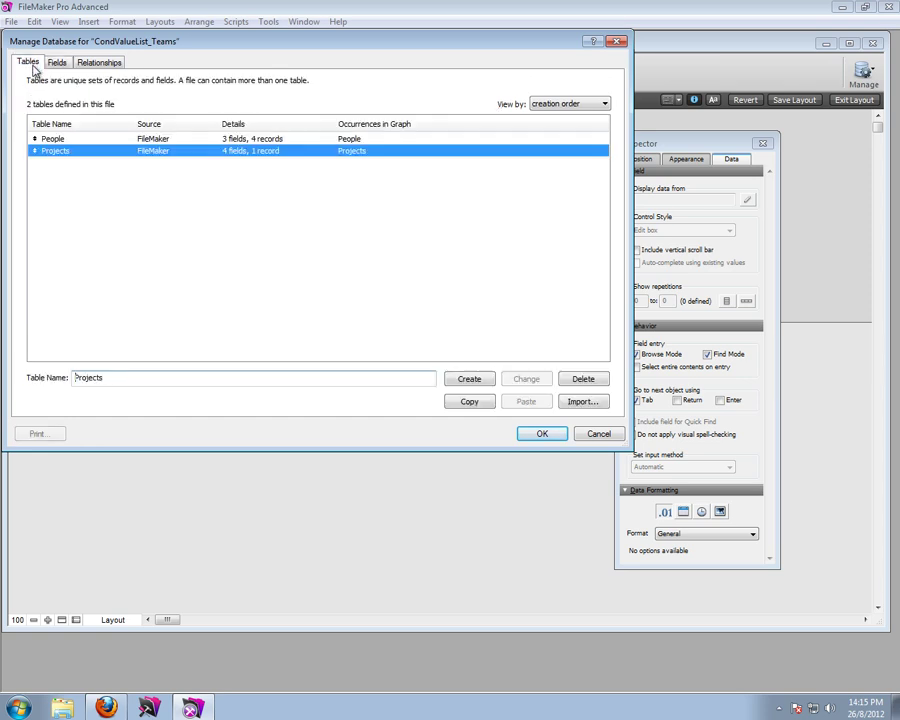
{"action": "left_click", "coordinate": [53, 139]}
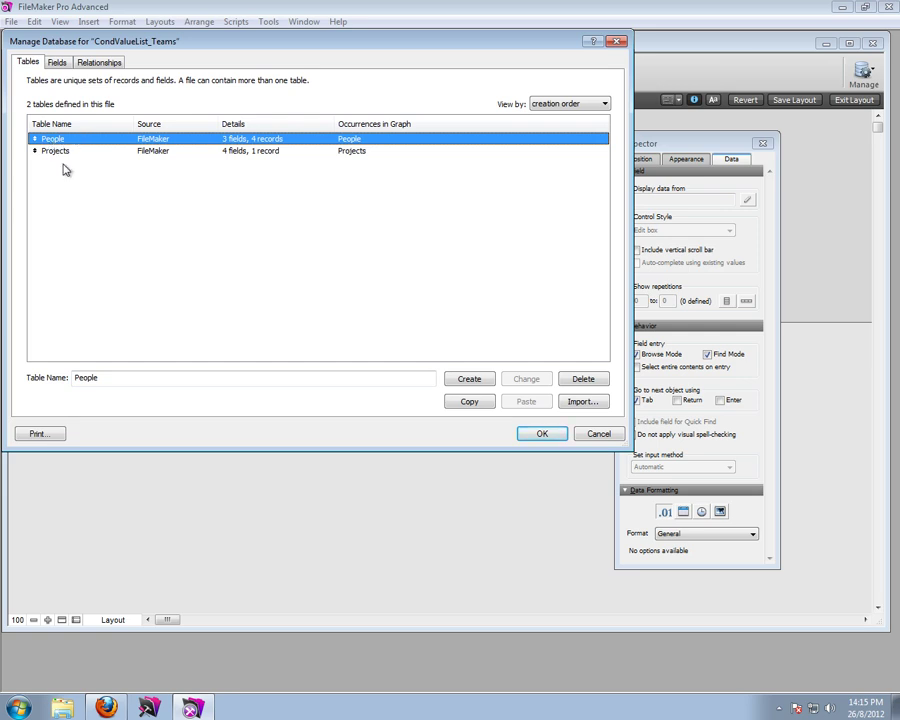
{"action": "left_click", "coordinate": [60, 150]}
{"action": "left_click", "coordinate": [57, 62]}
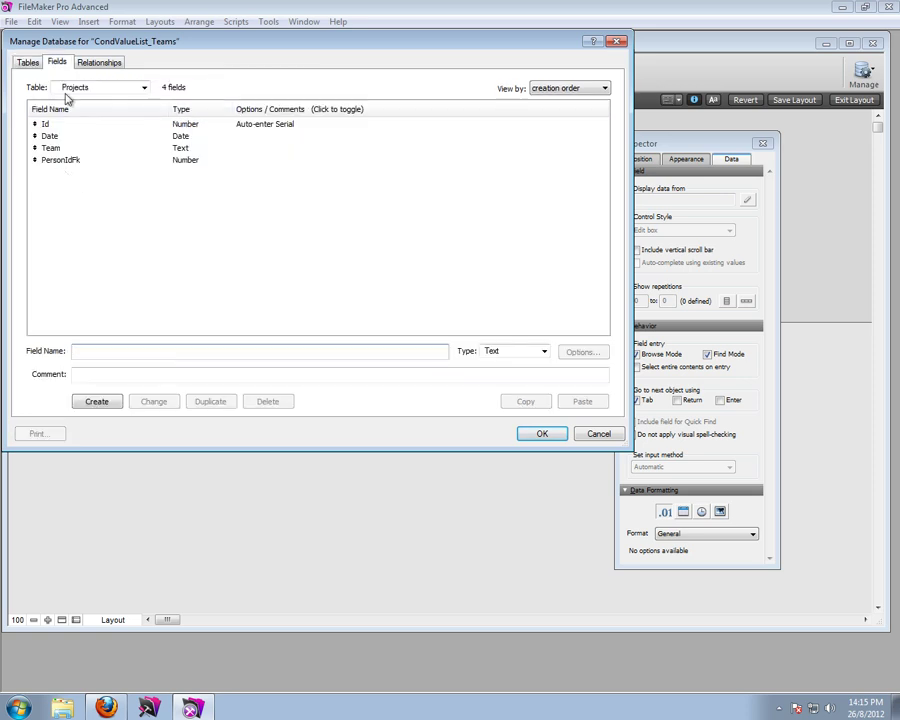
{"action": "left_click", "coordinate": [100, 87]}
{"action": "left_click", "coordinate": [72, 105]}
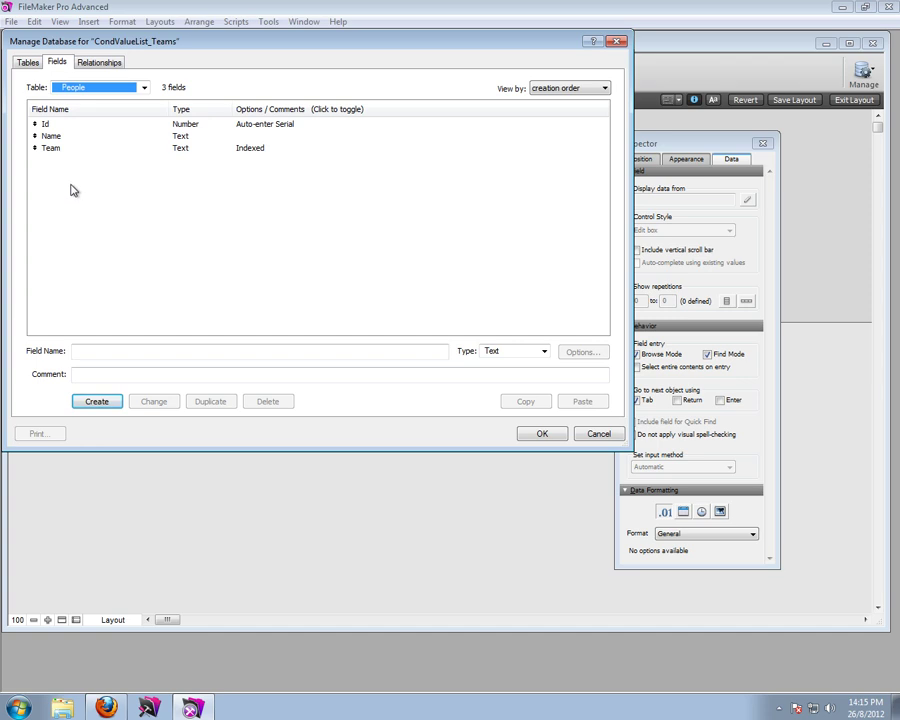
{"action": "left_click", "coordinate": [46, 125]}
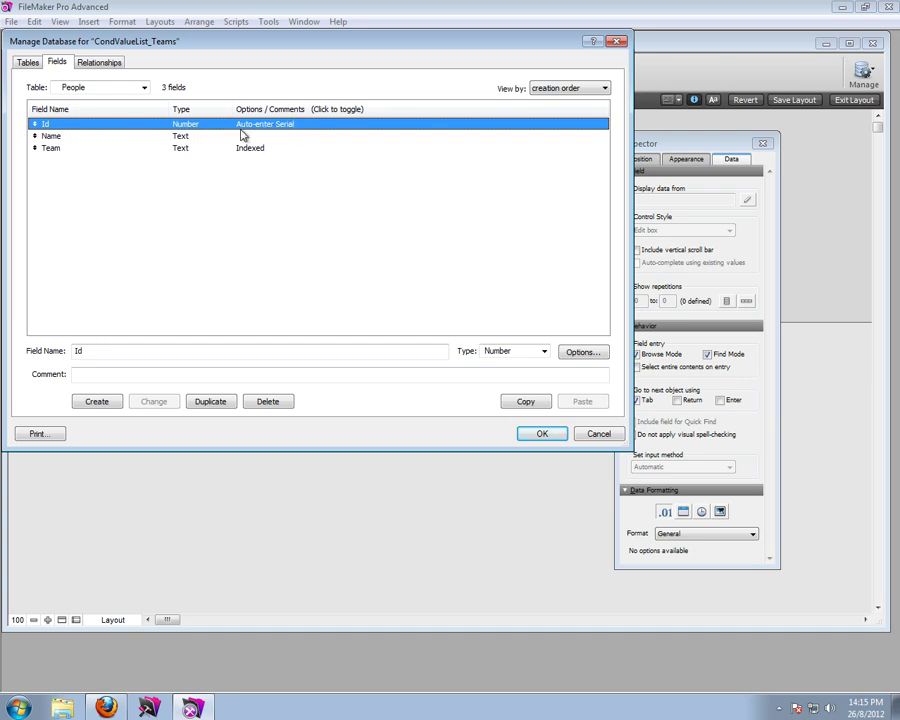
{"action": "double_click", "coordinate": [116, 126]}
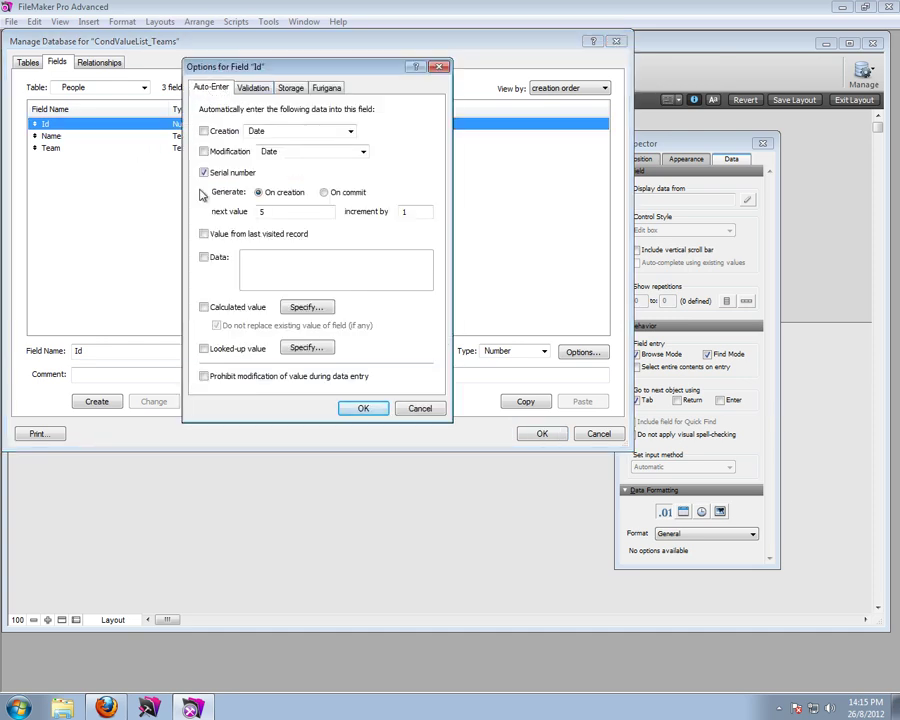
{"action": "left_click", "coordinate": [366, 410]}
{"action": "left_click", "coordinate": [60, 137]}
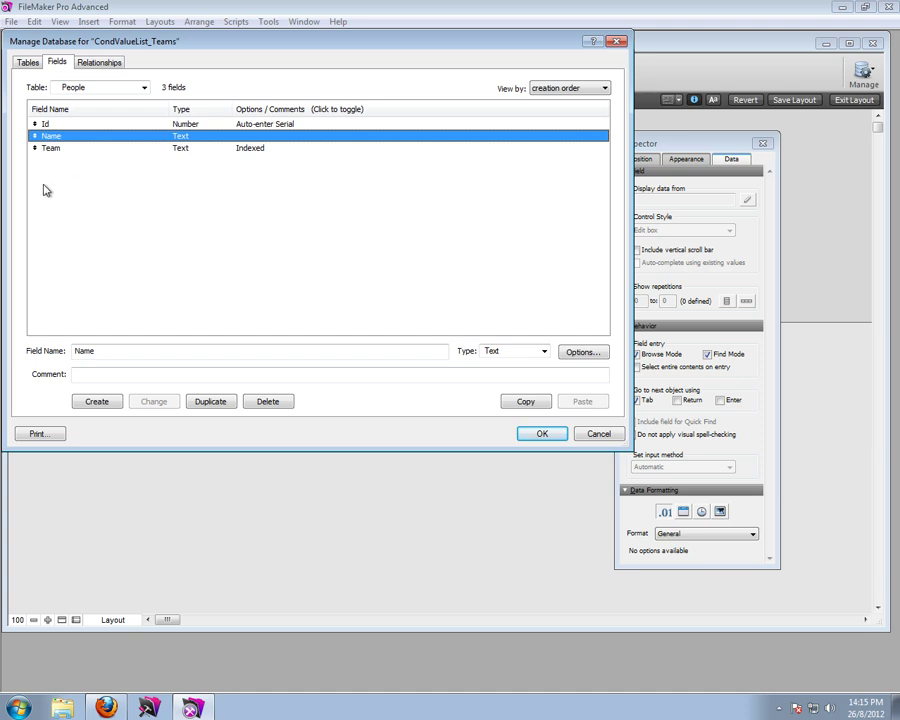
{"action": "left_click", "coordinate": [54, 150]}
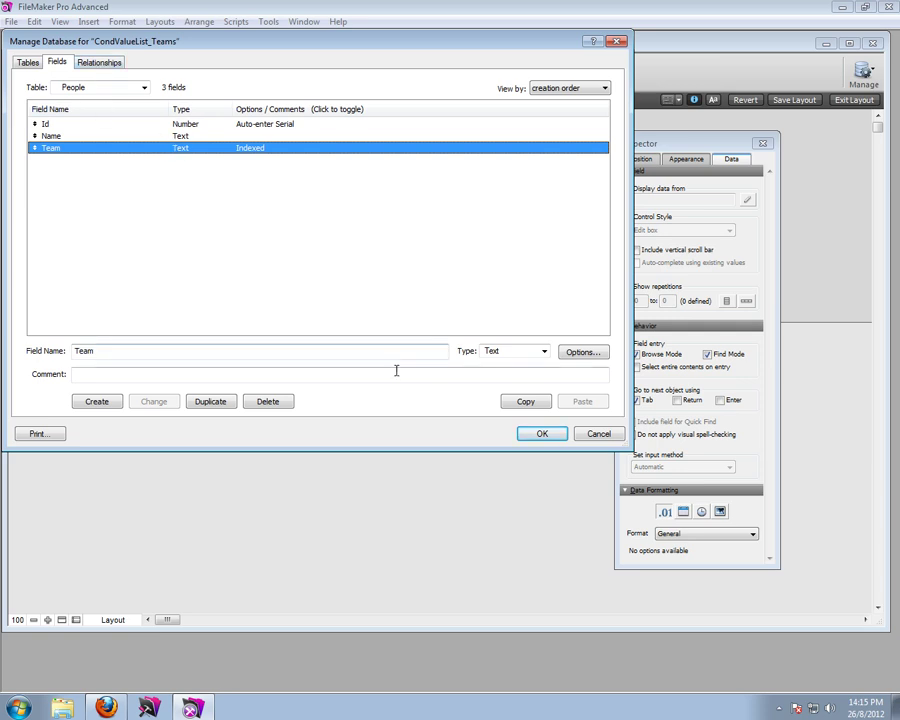
{"action": "left_click", "coordinate": [522, 435]}
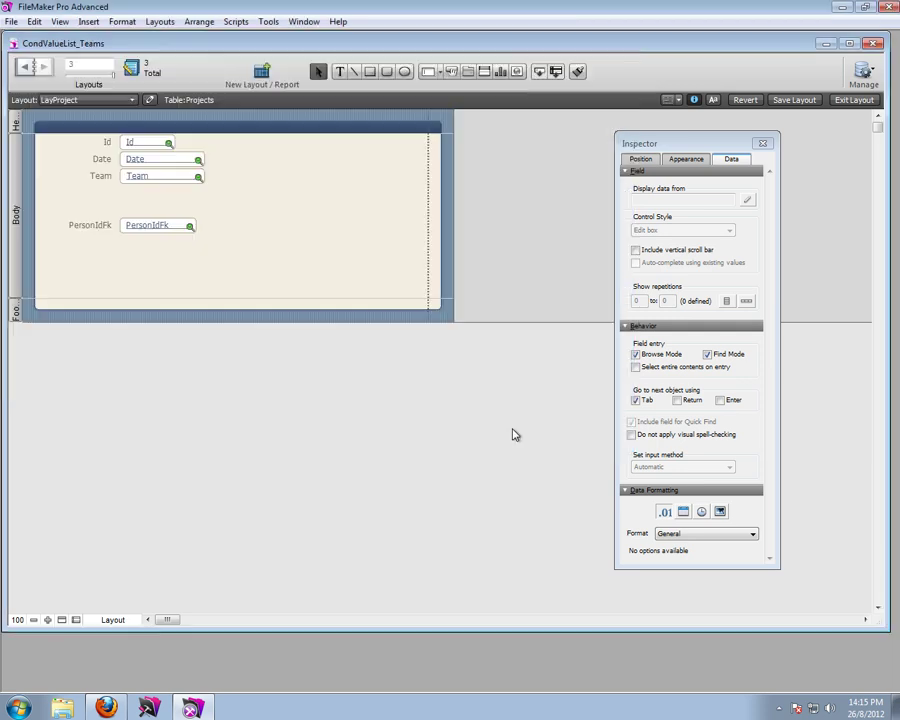
- Switch to the People layout and browse the People records
{"action": "left_click", "coordinate": [58, 101]}
{"action": "left_click", "coordinate": [70, 134]}
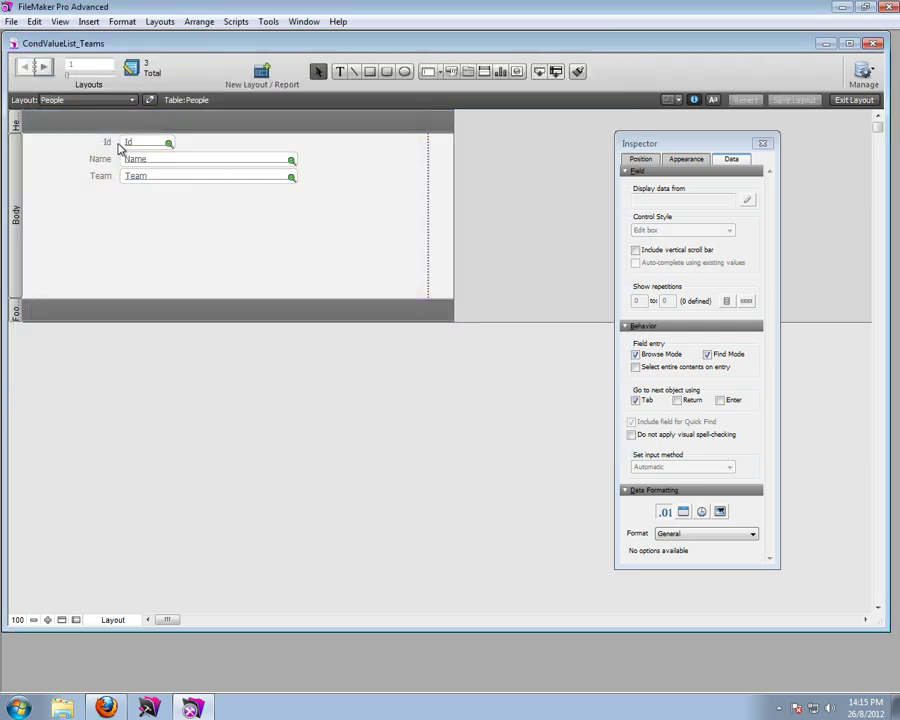
{"action": "key", "text": "ctrl+b"}
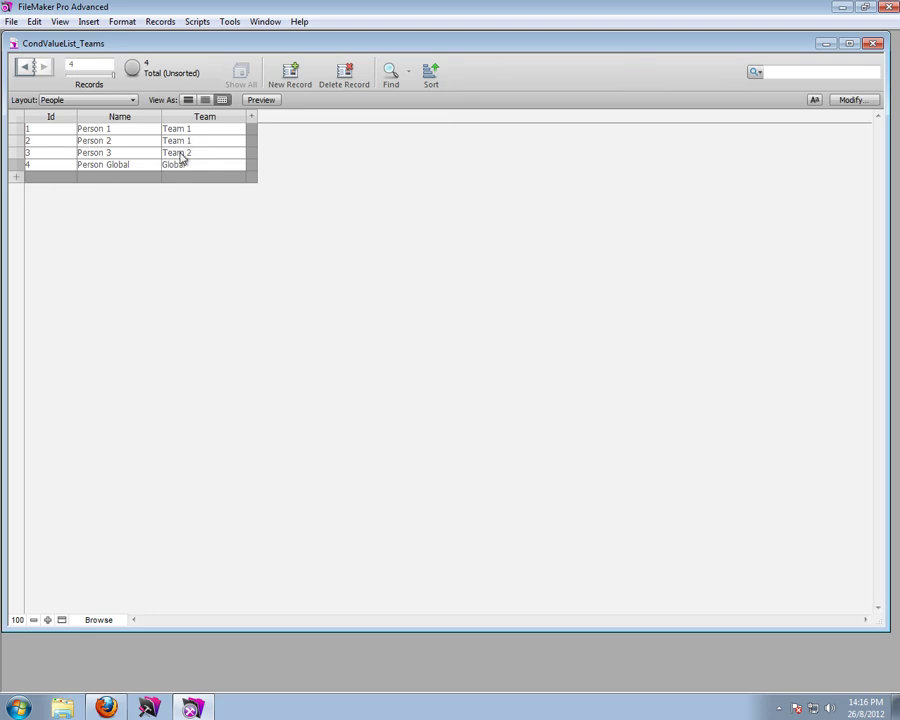
- Return to the LayProject layout and check the Team and PersonIdFk fields
{"action": "left_click", "coordinate": [106, 100]}
{"action": "left_click", "coordinate": [96, 148]}
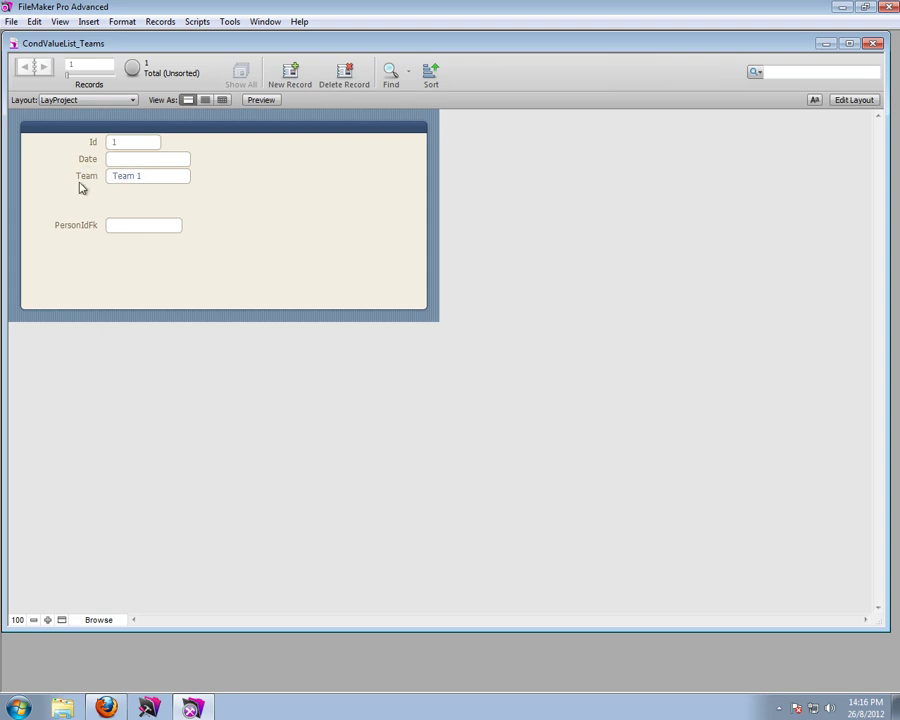
{"action": "left_click", "coordinate": [155, 177]}
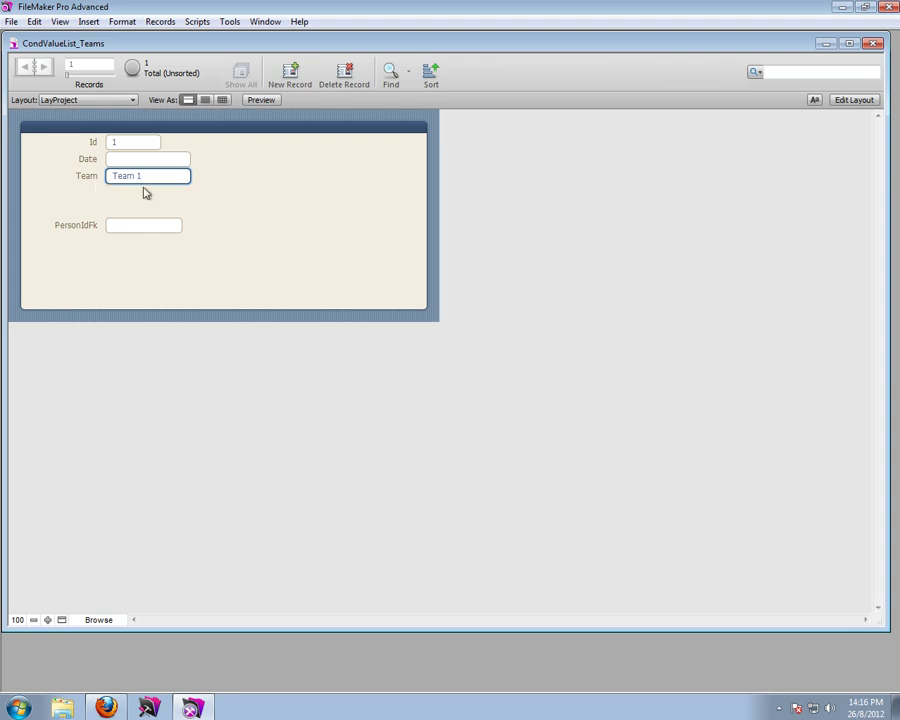
{"action": "left_click", "coordinate": [149, 225]}
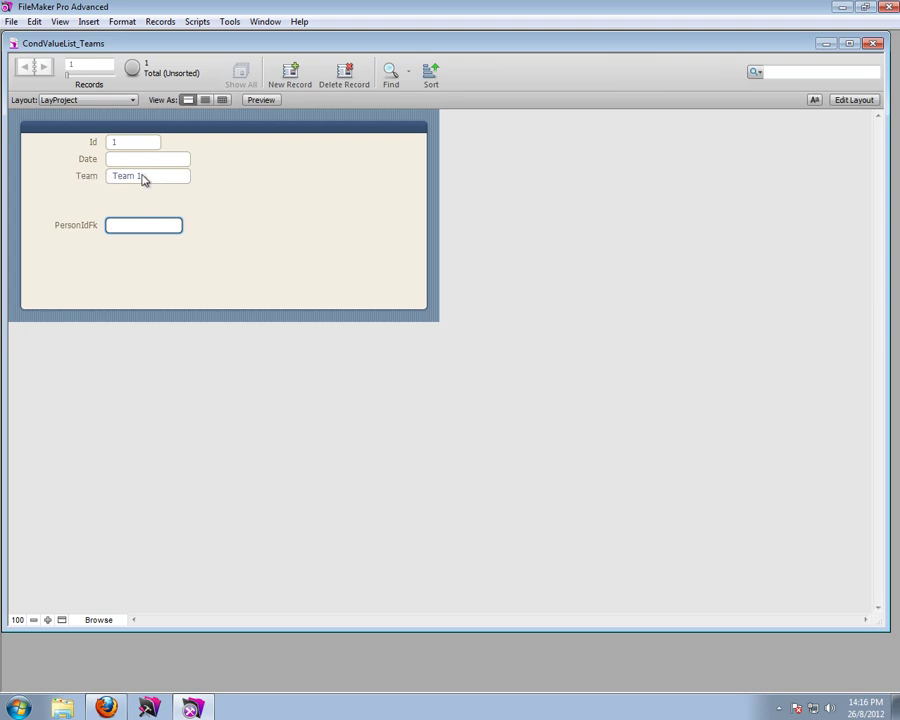
- Open Manage Database (Ctrl+Shift+D) listing the Projects table's fields
{"action": "key", "text": "ctrl+shift+d"}
{"action": "left_click", "coordinate": [100, 87]}
{"action": "left_click", "coordinate": [80, 107]}
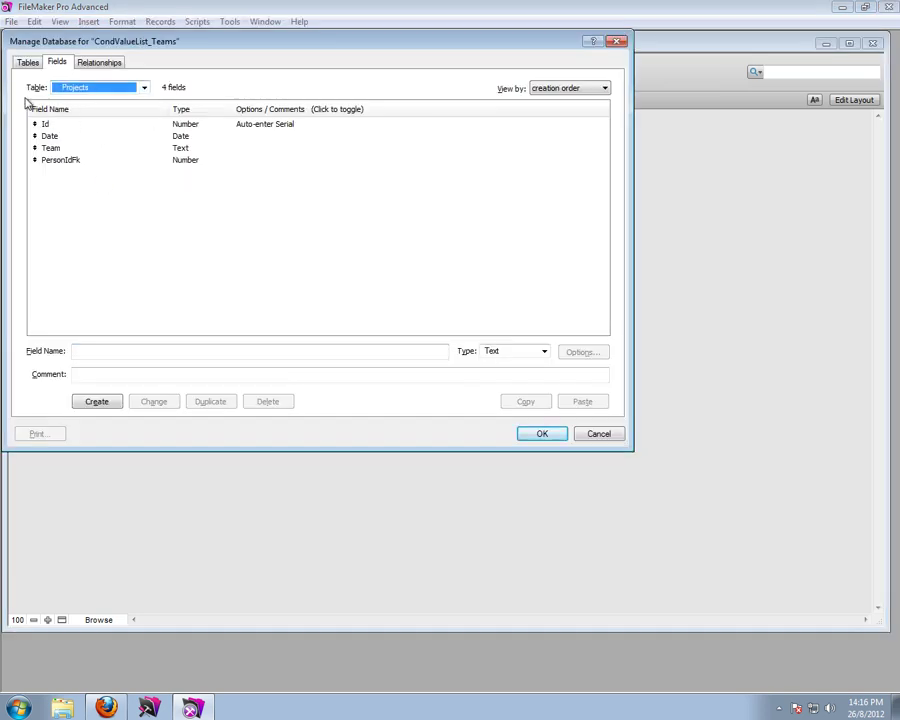
- Review the Projects fields Id, Date, Team and PersonIdFk and the People–Projects relationship, then close
{"action": "left_click", "coordinate": [45, 124]}
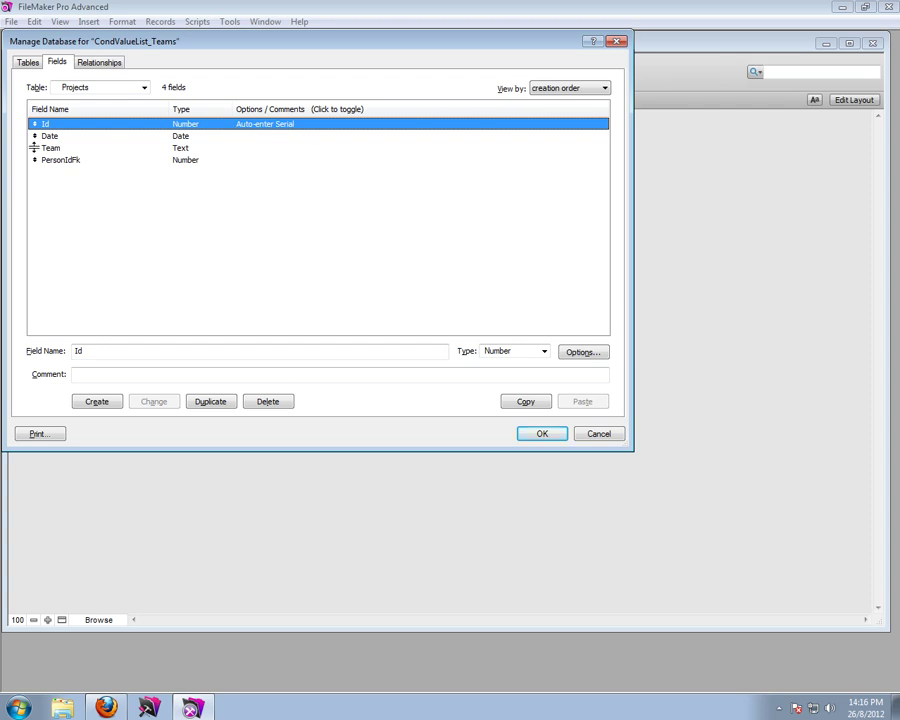
{"action": "left_click", "coordinate": [50, 137]}
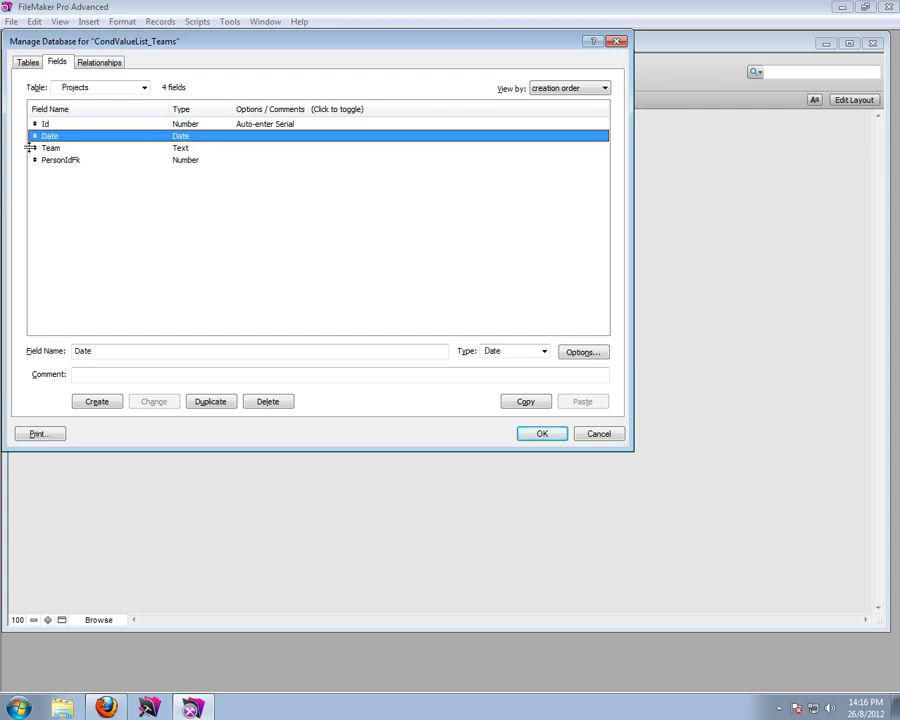
{"action": "left_click", "coordinate": [54, 148]}
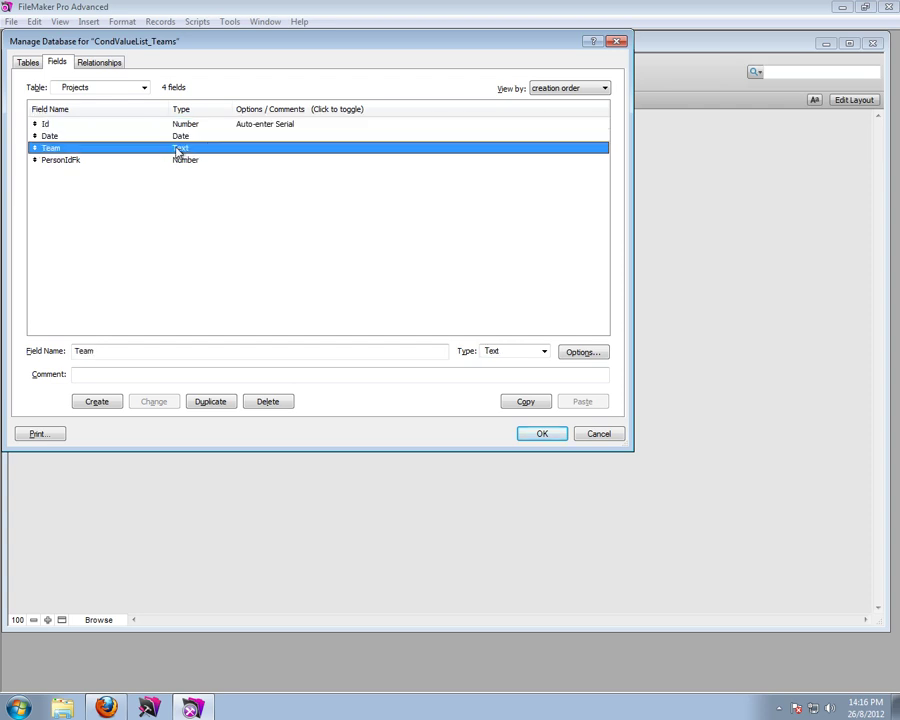
{"action": "left_click", "coordinate": [55, 163]}
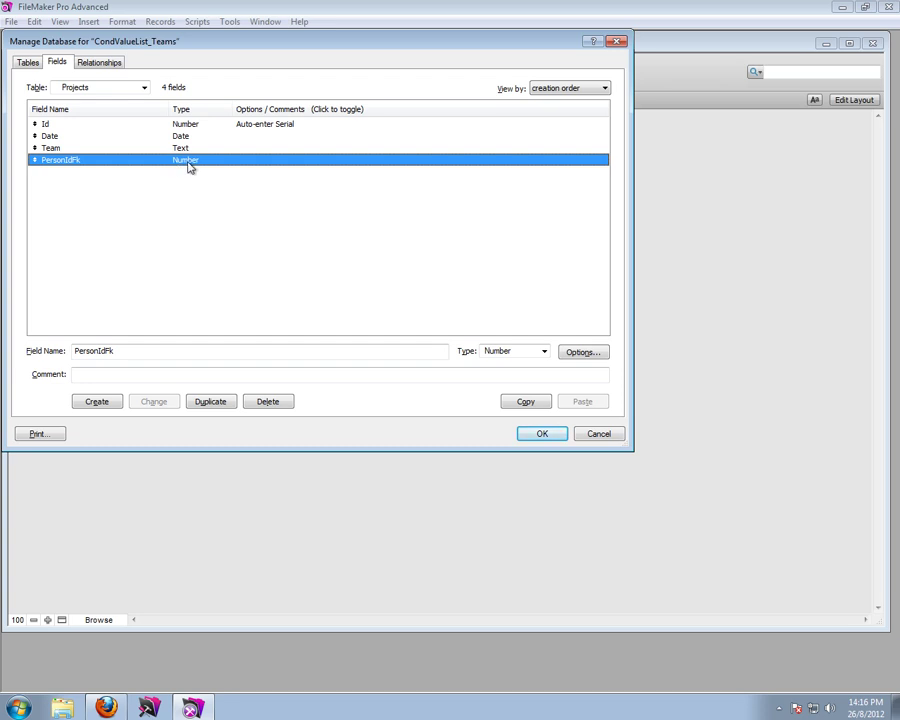
{"action": "left_click", "coordinate": [99, 63]}
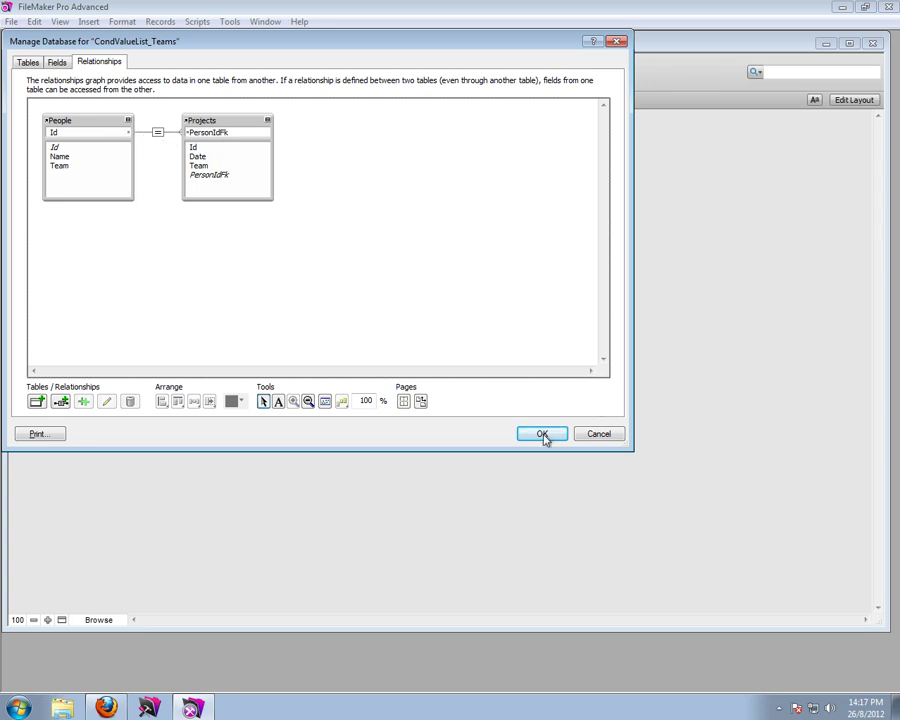
{"action": "key", "text": "Return"}
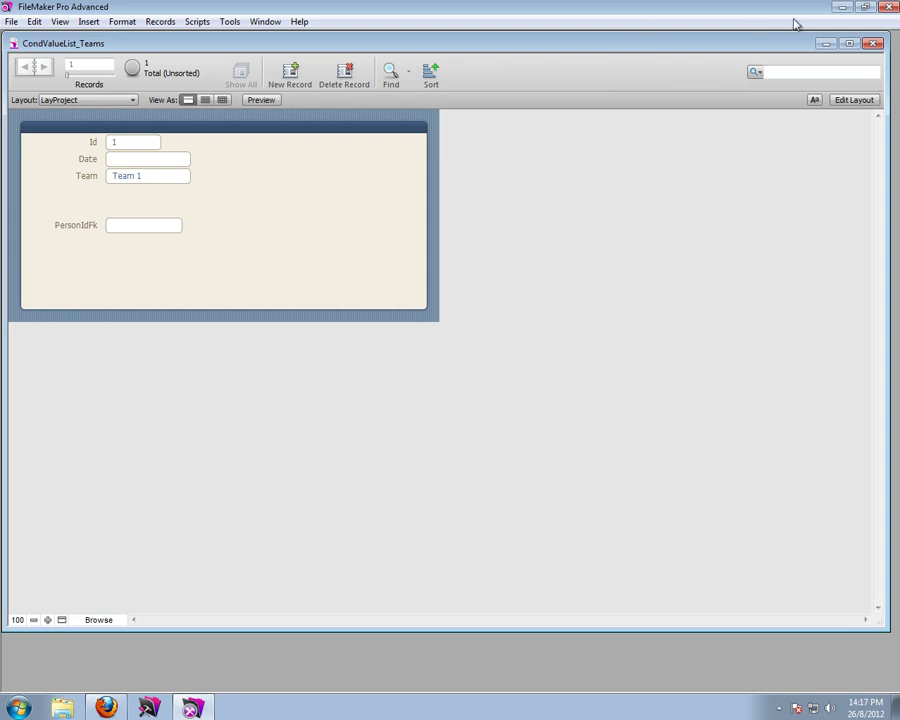
- In layout mode, make the Team field a drop-down list
{"action": "left_click", "coordinate": [852, 99]}
{"action": "left_click", "coordinate": [161, 182]}
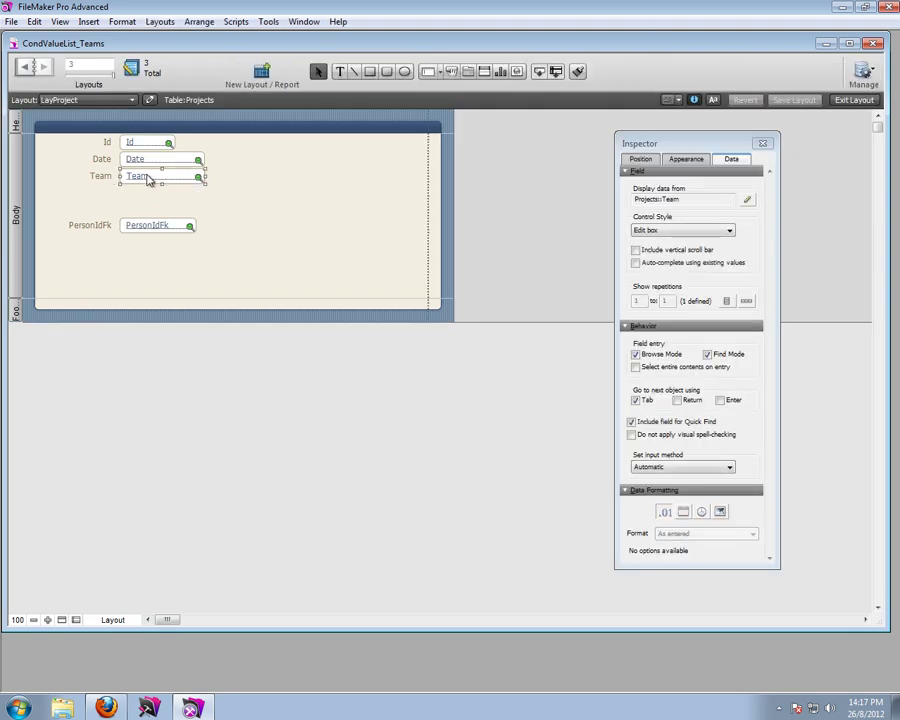
{"action": "left_click", "coordinate": [676, 231]}
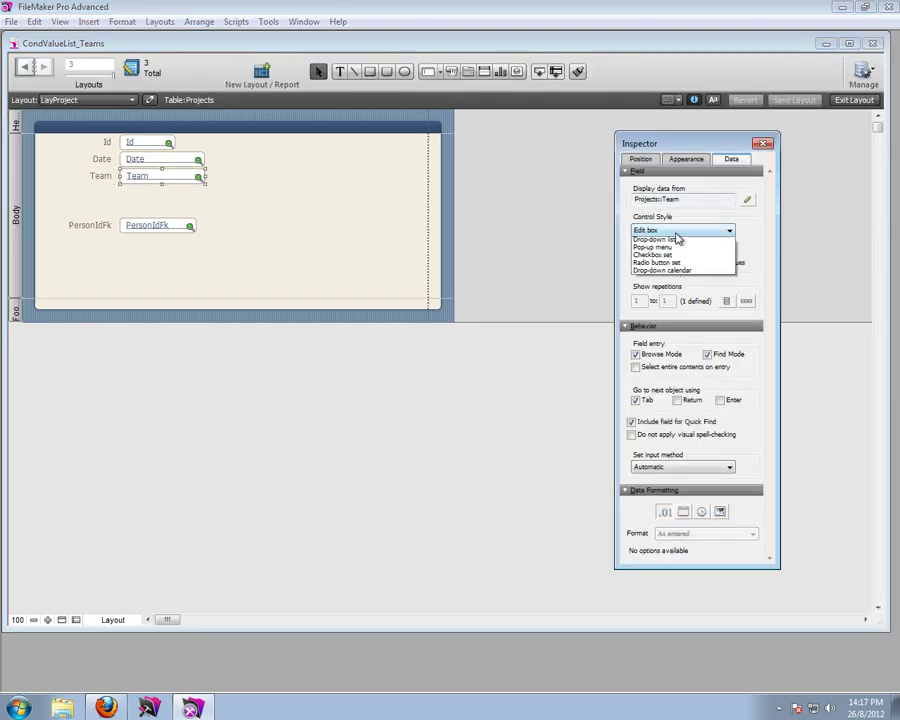
{"action": "left_click", "coordinate": [668, 246]}
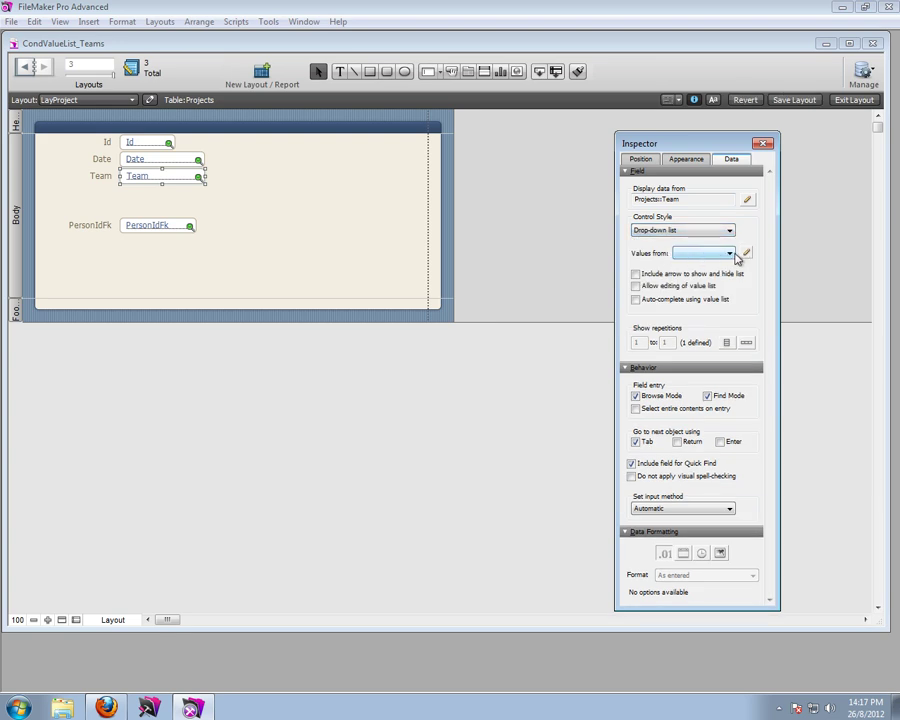
- Create a Teams value list using values from People::Team and apply it to Team
{"action": "left_click", "coordinate": [745, 257]}
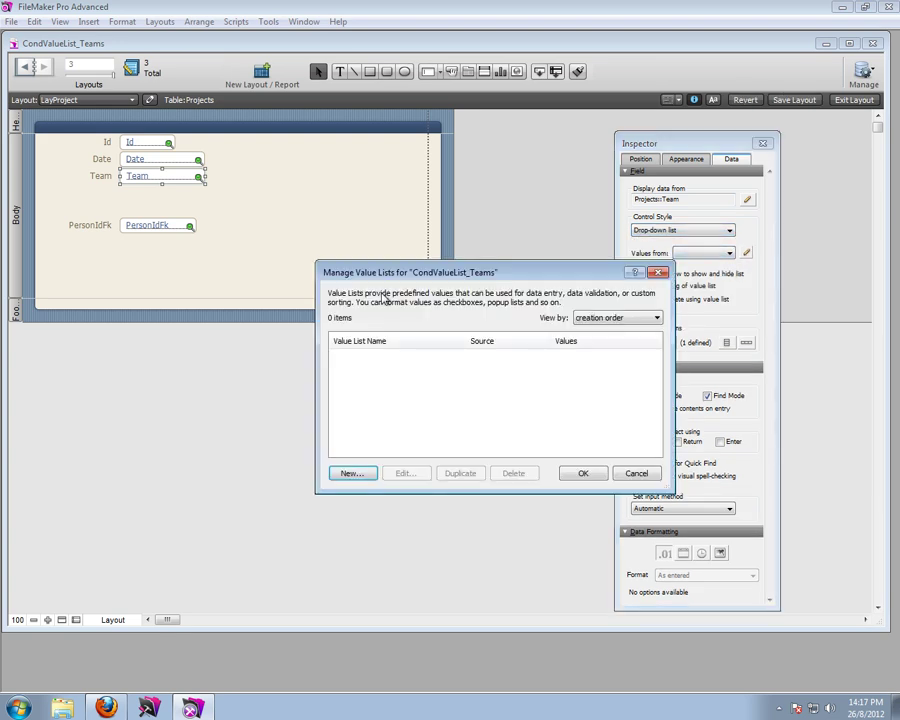
{"action": "left_click", "coordinate": [362, 468]}
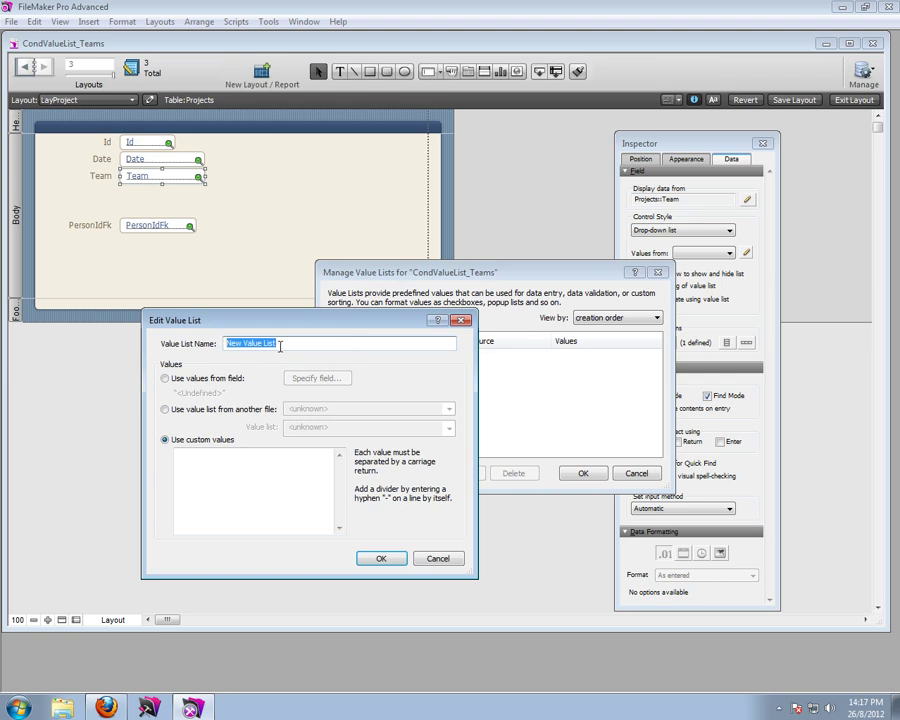
{"action": "type", "text": "Teams"}
{"action": "left_click", "coordinate": [180, 380]}
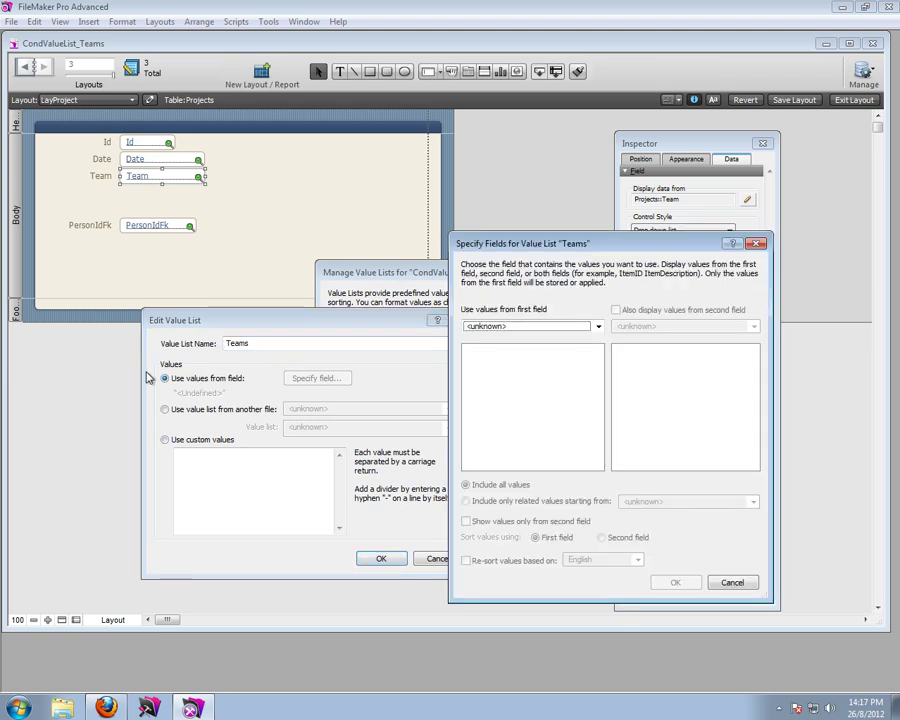
{"action": "left_click", "coordinate": [536, 327]}
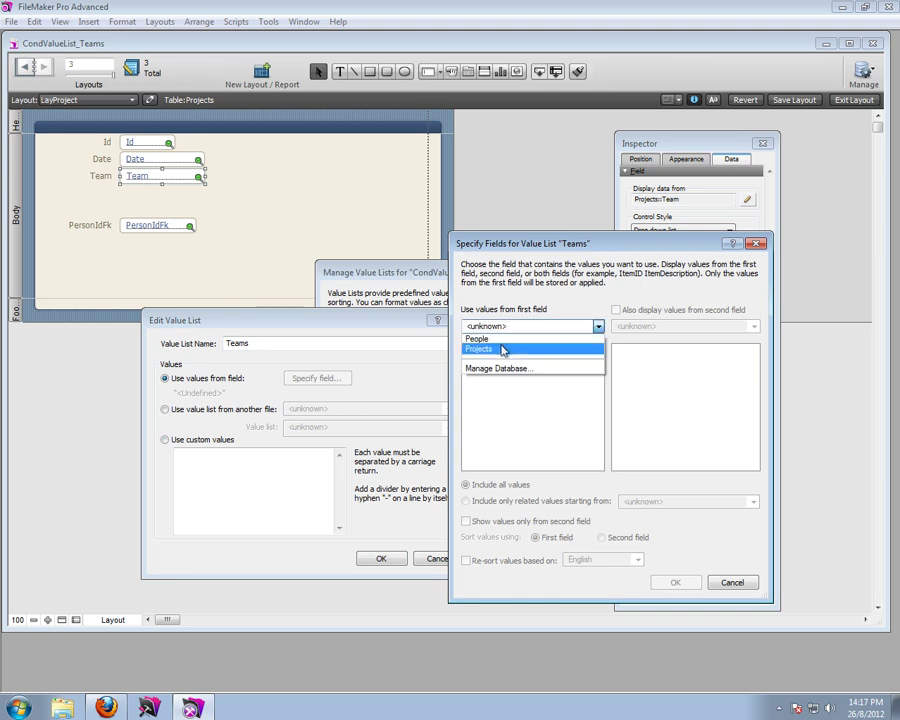
{"action": "left_click", "coordinate": [480, 340]}
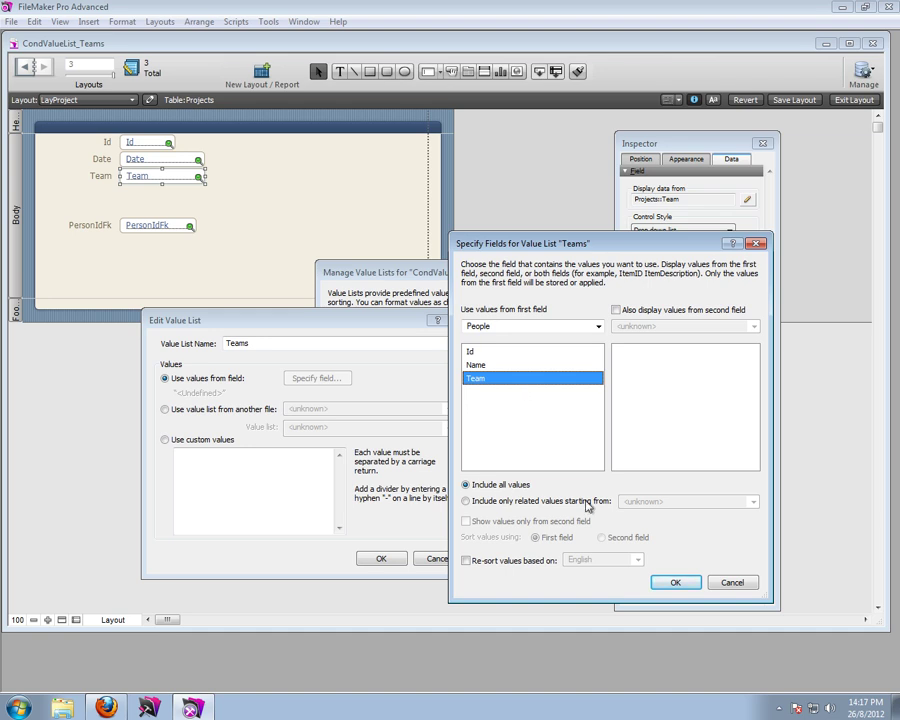
{"action": "left_click", "coordinate": [675, 582]}
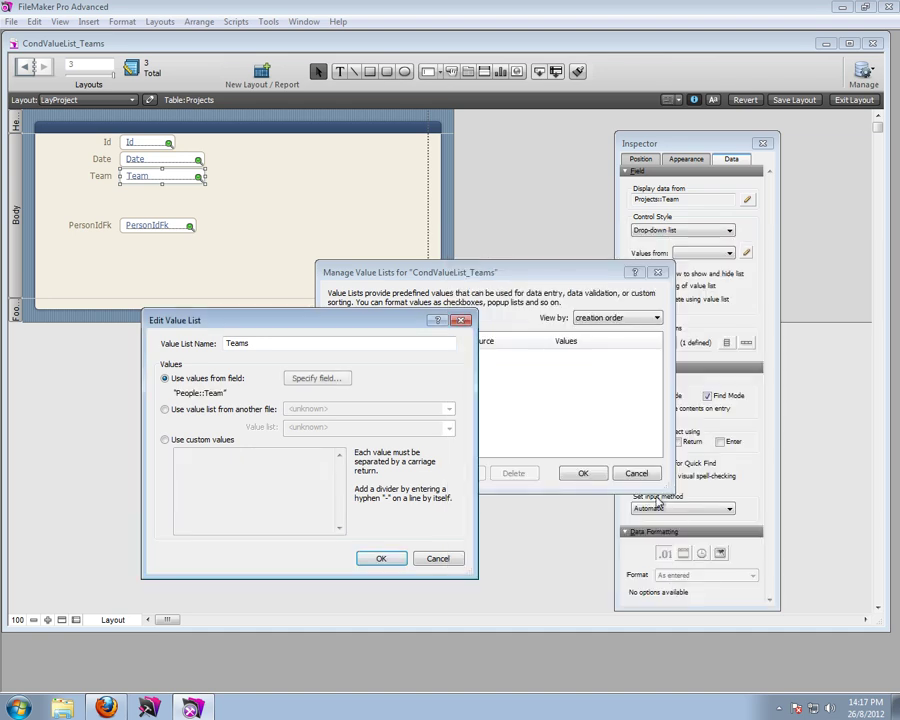
{"action": "left_click", "coordinate": [394, 561]}
{"action": "left_click", "coordinate": [585, 477]}
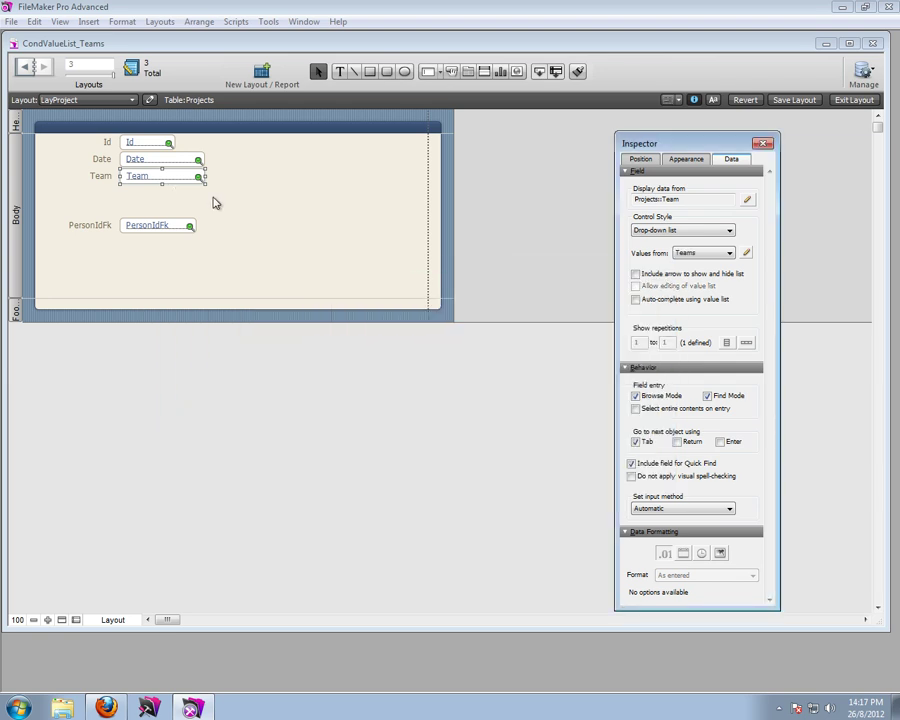
- In Browse mode, test the Team drop-down by choosing Global, Team 1 and Team 2
{"action": "left_click", "coordinate": [853, 100]}
{"action": "left_click", "coordinate": [151, 177]}
{"action": "left_click", "coordinate": [123, 195]}
{"action": "left_click", "coordinate": [150, 180]}
{"action": "left_click", "coordinate": [145, 205]}
{"action": "left_click", "coordinate": [151, 182]}
{"action": "left_click", "coordinate": [140, 219]}
{"action": "left_click", "coordinate": [141, 180]}
{"action": "left_click", "coordinate": [140, 206]}
{"action": "left_click", "coordinate": [146, 178]}
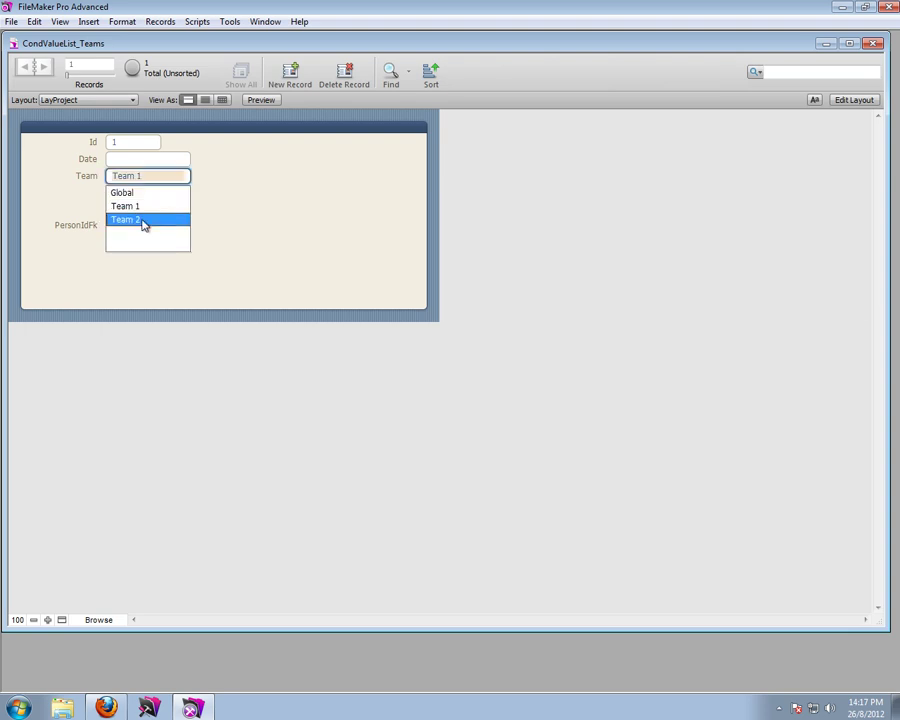
{"action": "left_click", "coordinate": [128, 194]}
- View the People layout, return to LayProject, and set Team back to Team 1
{"action": "left_click", "coordinate": [81, 101]}
{"action": "left_click", "coordinate": [72, 116]}
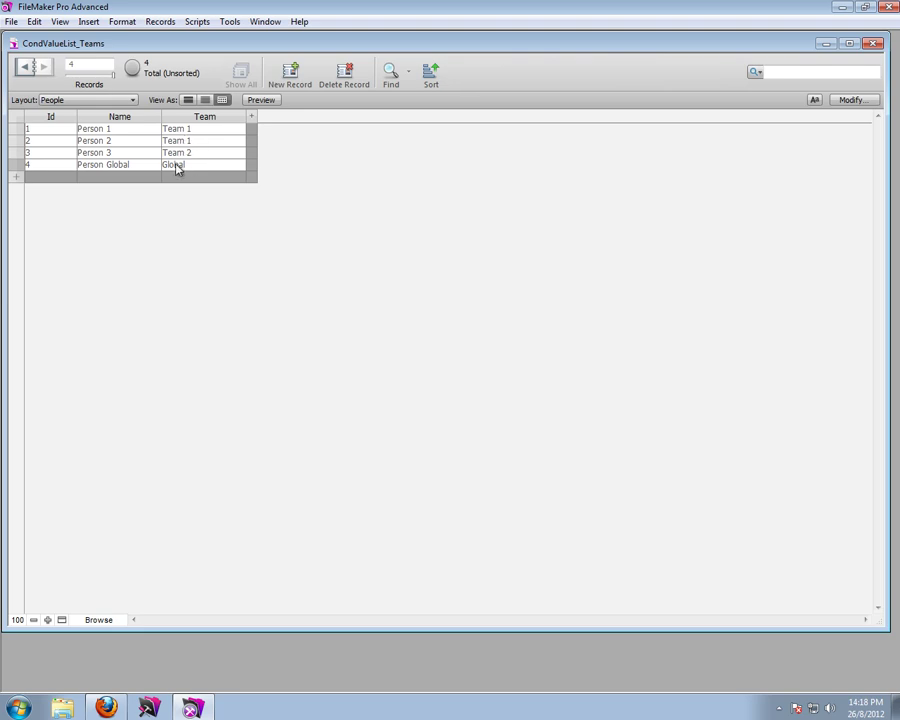
{"action": "left_click", "coordinate": [75, 100]}
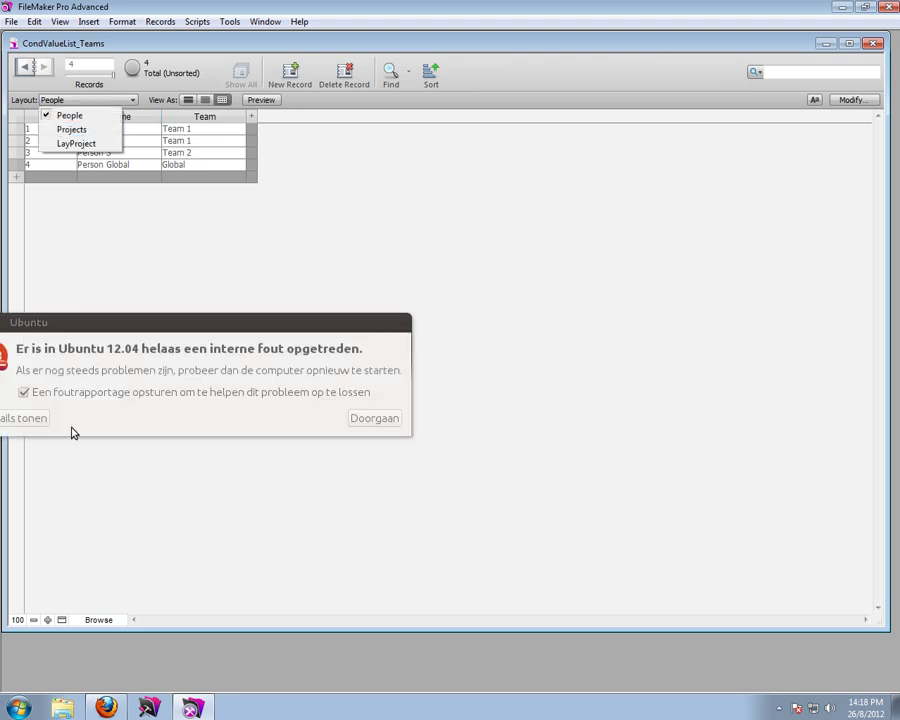
{"action": "left_click", "coordinate": [372, 418]}
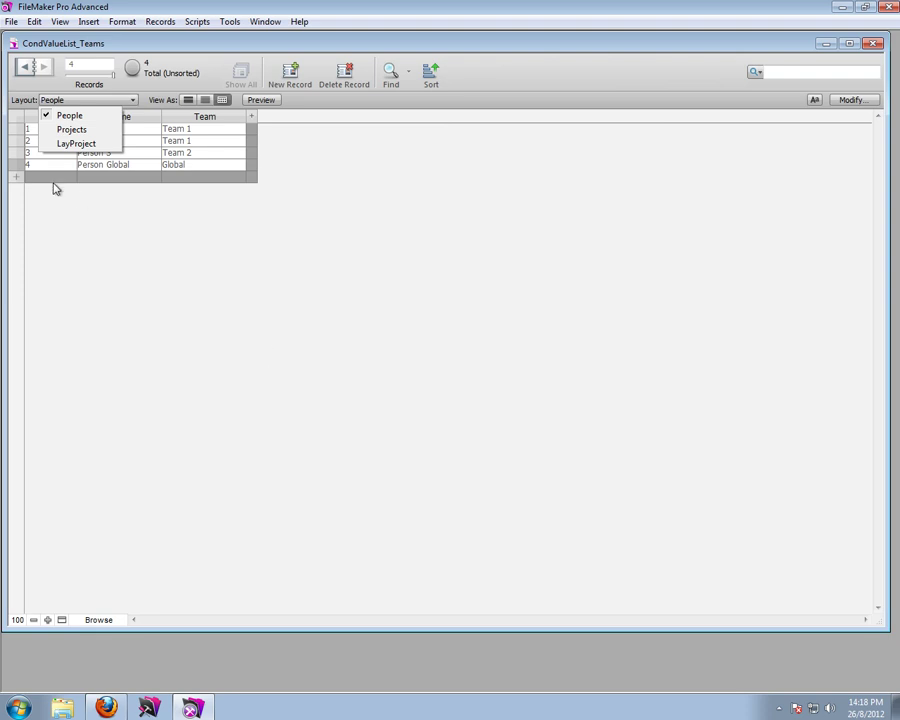
{"action": "left_click", "coordinate": [84, 144]}
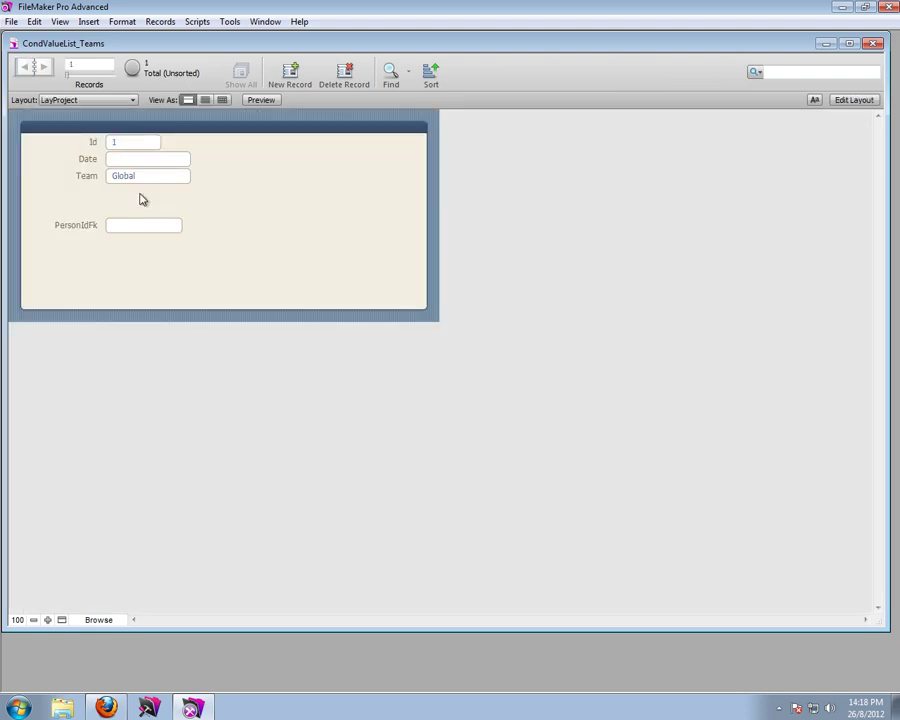
{"action": "left_click", "coordinate": [118, 230]}
{"action": "left_click", "coordinate": [152, 177]}
{"action": "left_click", "coordinate": [142, 203]}
{"action": "left_click", "coordinate": [11, 21]}
- In the relationships graph, duplicate People as People 2 and place it beside Projects
{"action": "mouse_move", "coordinate": [115, 146]}
{"action": "left_click", "coordinate": [195, 143]}
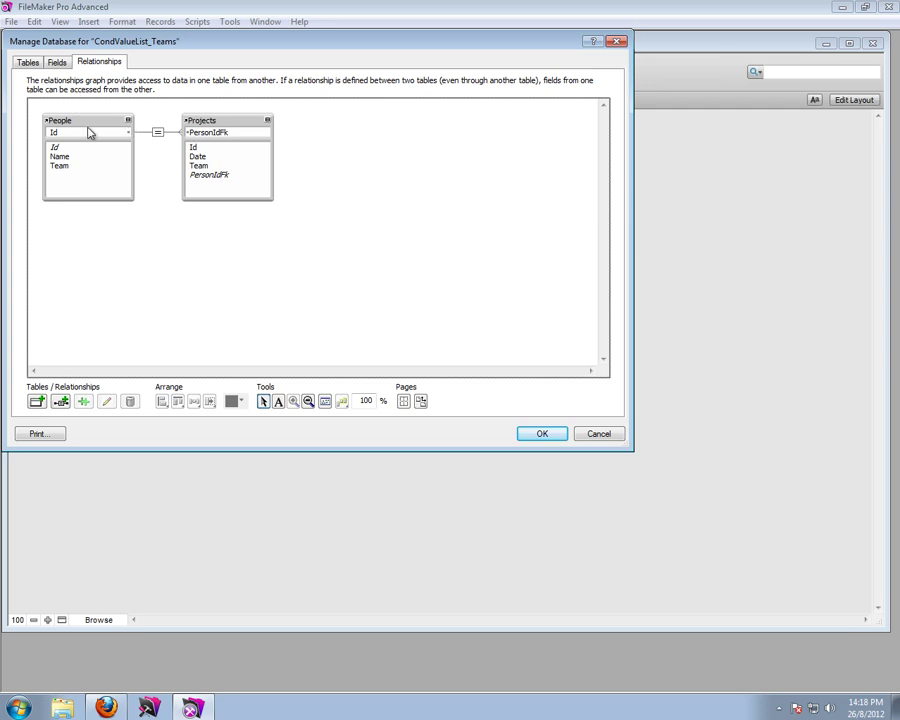
{"action": "left_click", "coordinate": [87, 127]}
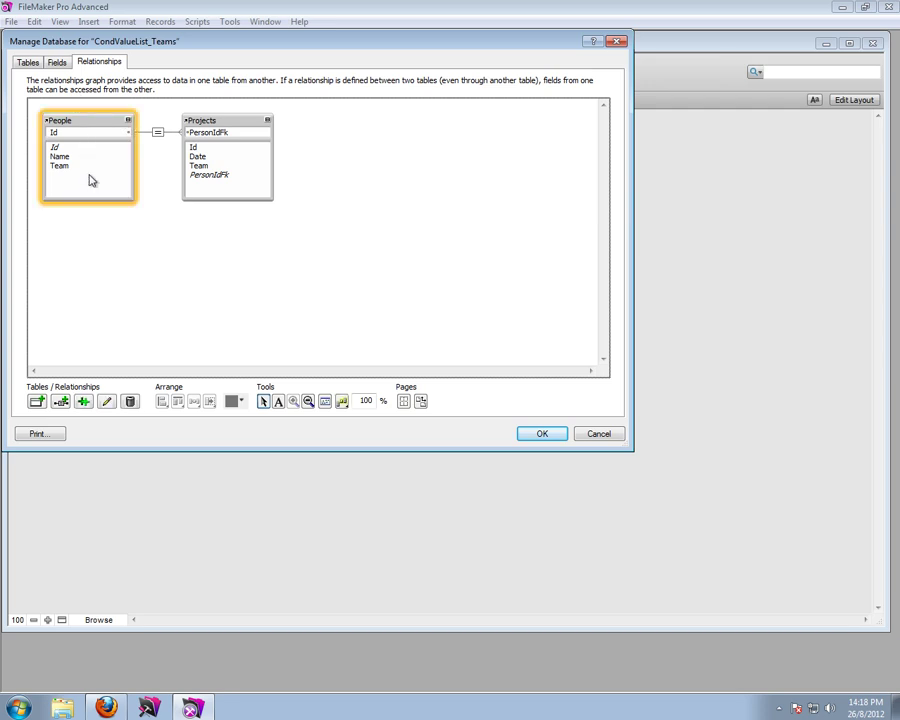
{"action": "left_click", "coordinate": [212, 124]}
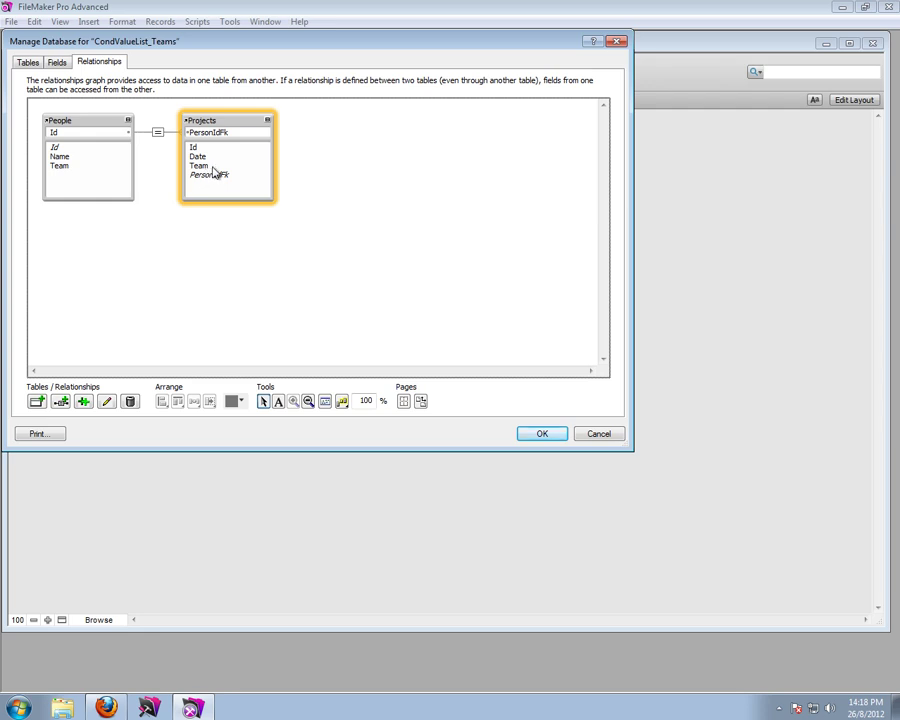
{"action": "left_click", "coordinate": [88, 131]}
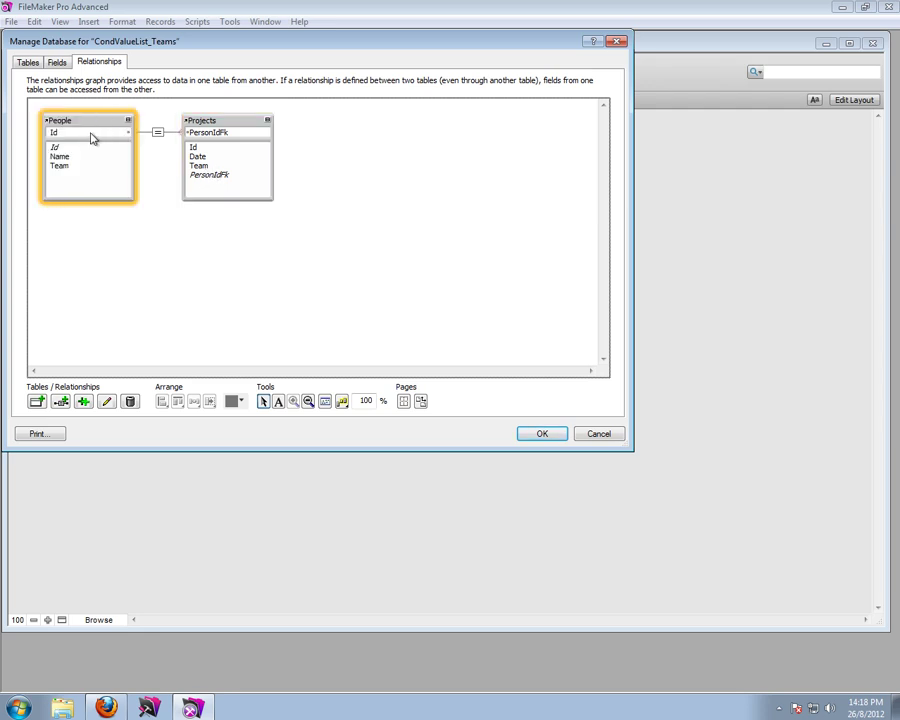
{"action": "left_click", "coordinate": [84, 402]}
{"action": "left_click_drag", "start_coordinate": [74, 146], "coordinate": [174, 170]}
{"action": "left_click_drag", "start_coordinate": [243, 177], "coordinate": [350, 150]}
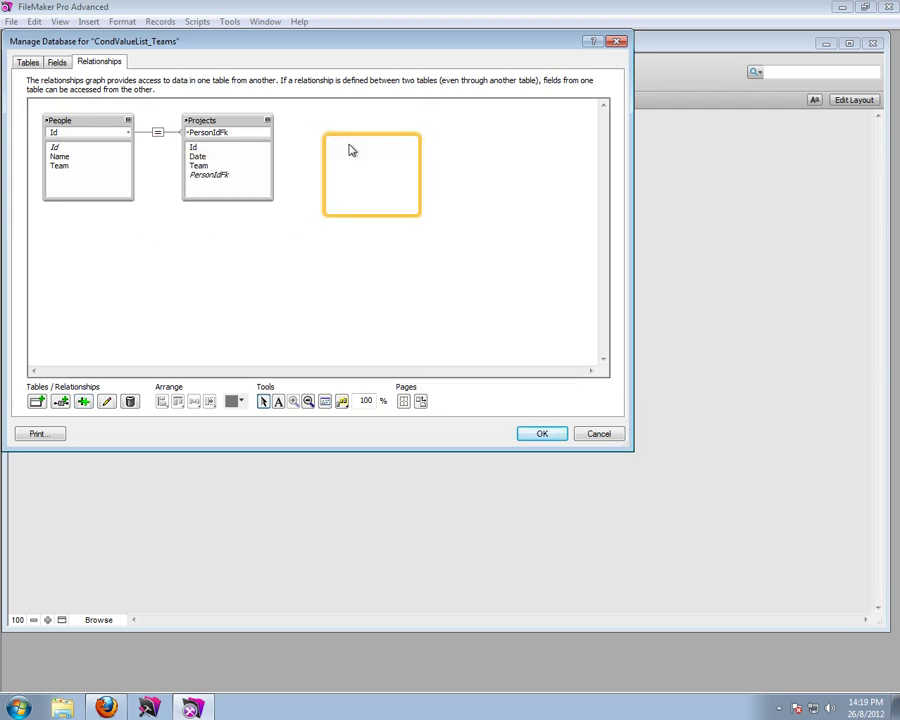
- Check the People and Projects tables on the Tables list, then return to the graph
{"action": "left_click", "coordinate": [28, 62]}
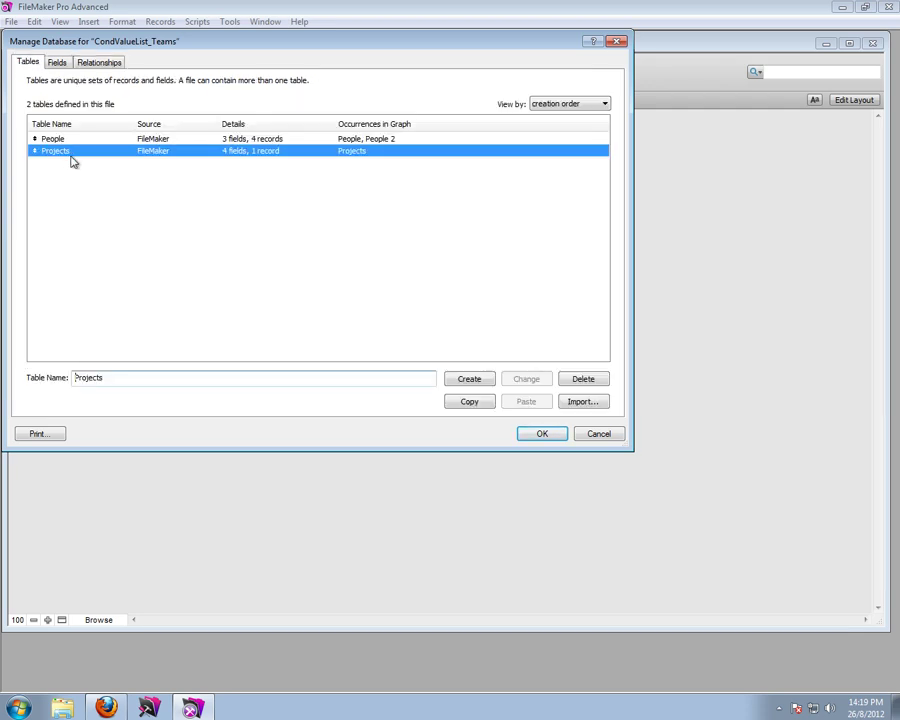
{"action": "left_click", "coordinate": [58, 139]}
{"action": "left_click", "coordinate": [66, 151]}
{"action": "left_click", "coordinate": [97, 64]}
- Reposition People 2 slightly lower, restoring it after an accidental delete, and select Projects::Team
{"action": "mouse_move", "coordinate": [47, 124]}
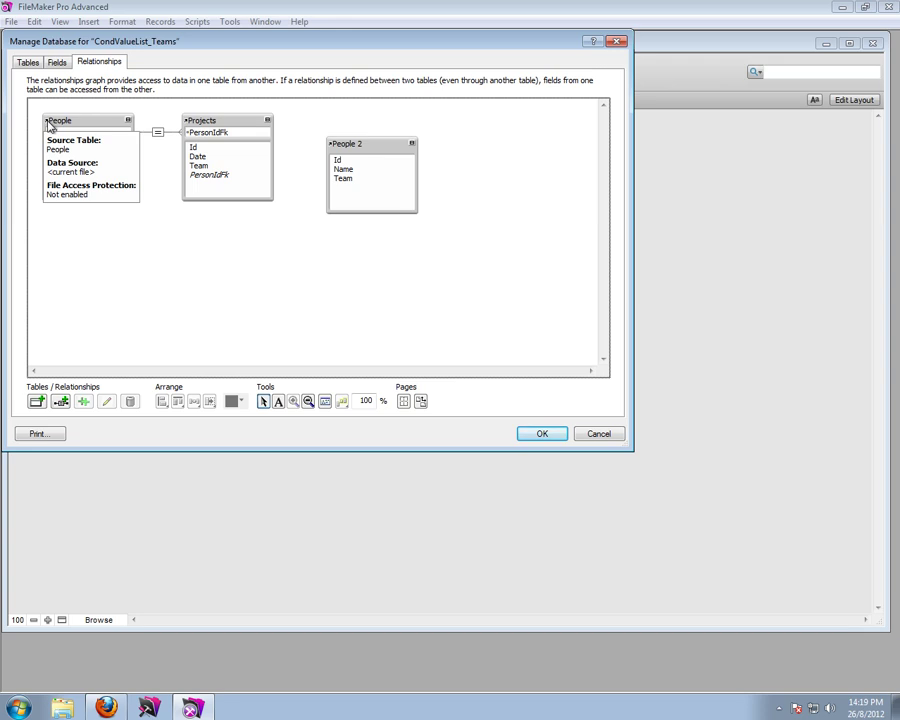
{"action": "mouse_move", "coordinate": [333, 149]}
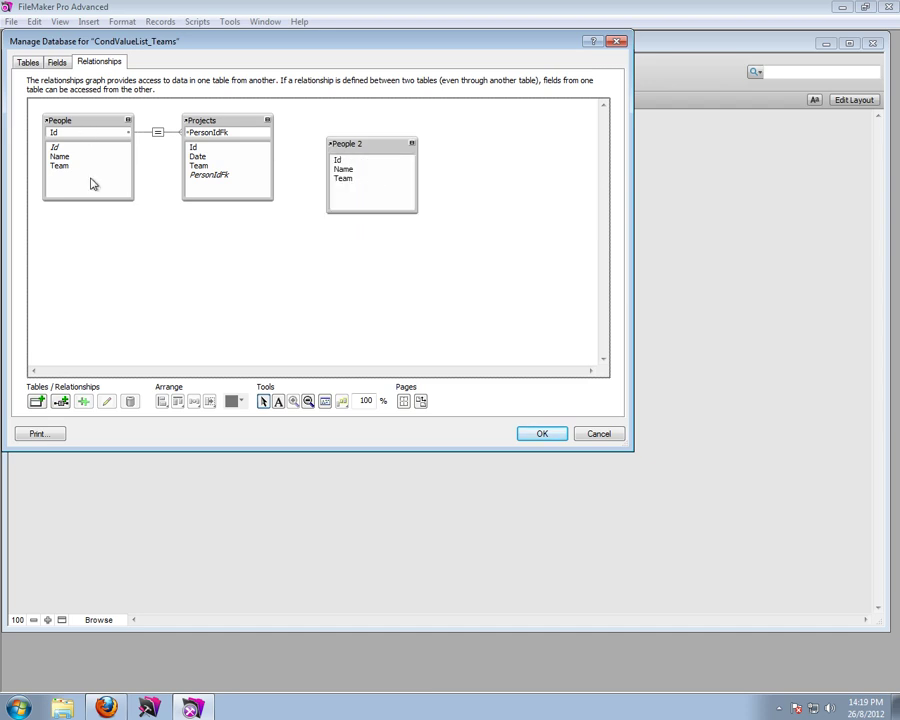
{"action": "left_click_drag", "start_coordinate": [352, 151], "coordinate": [370, 149]}
{"action": "key", "text": "Delete"}
{"action": "key", "text": "ctrl+z"}
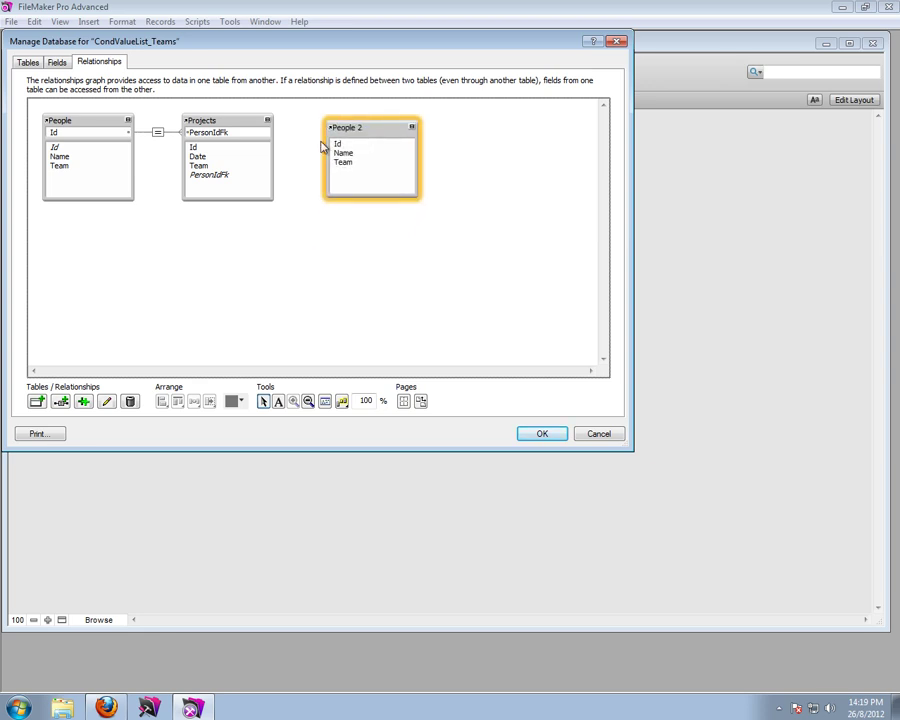
{"action": "left_click_drag", "start_coordinate": [360, 133], "coordinate": [357, 163]}
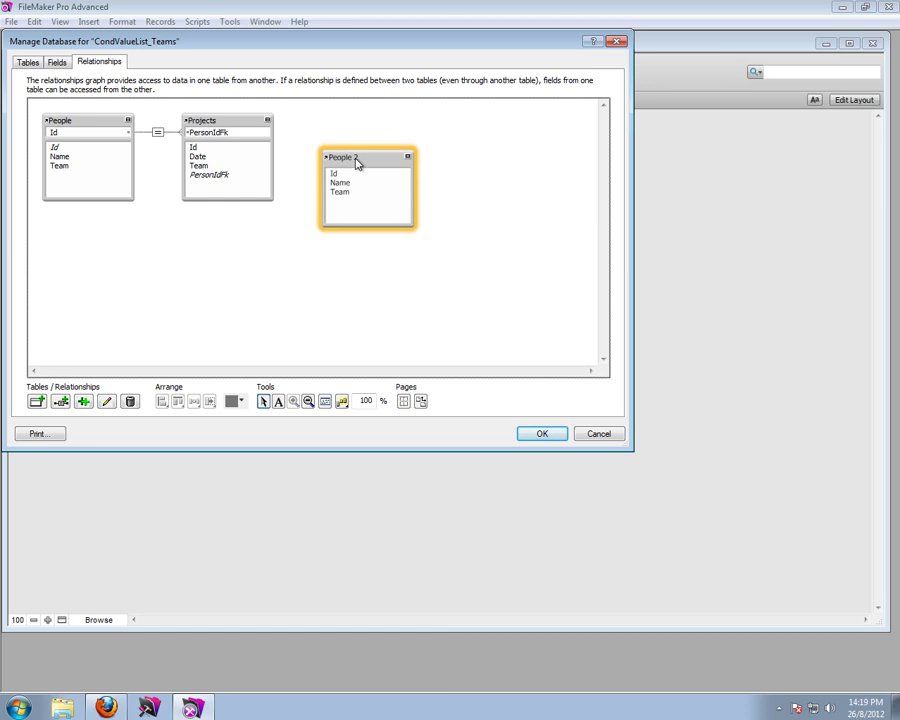
{"action": "left_click", "coordinate": [215, 127]}
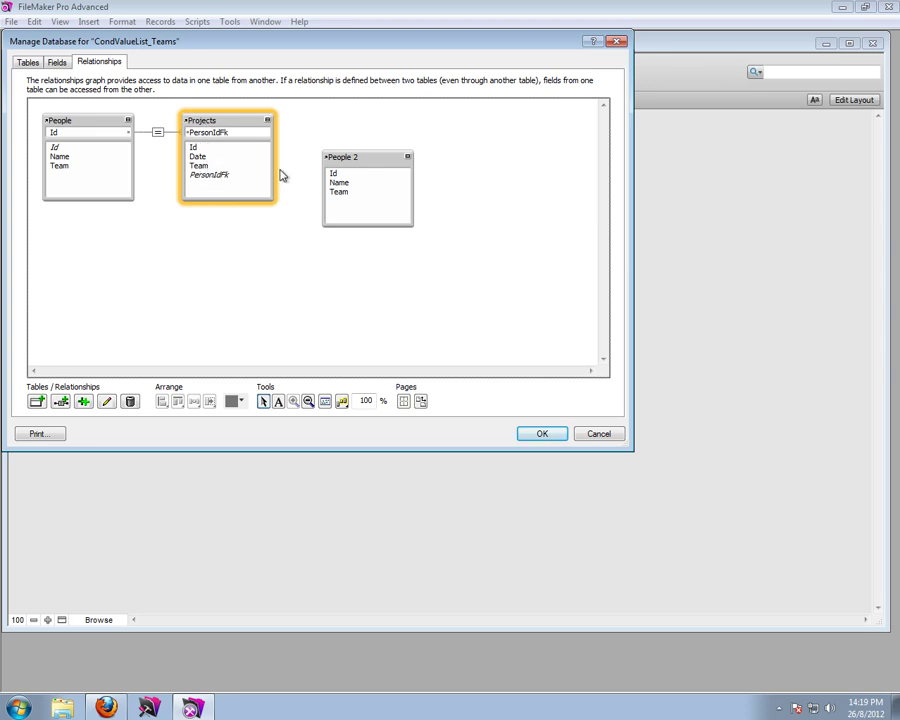
{"action": "left_click", "coordinate": [200, 166]}
- Link Projects::Team to People 2::Team, rename People 2 to People_Projects, and close Manage Database
{"action": "left_click_drag", "start_coordinate": [200, 166], "coordinate": [340, 198]}
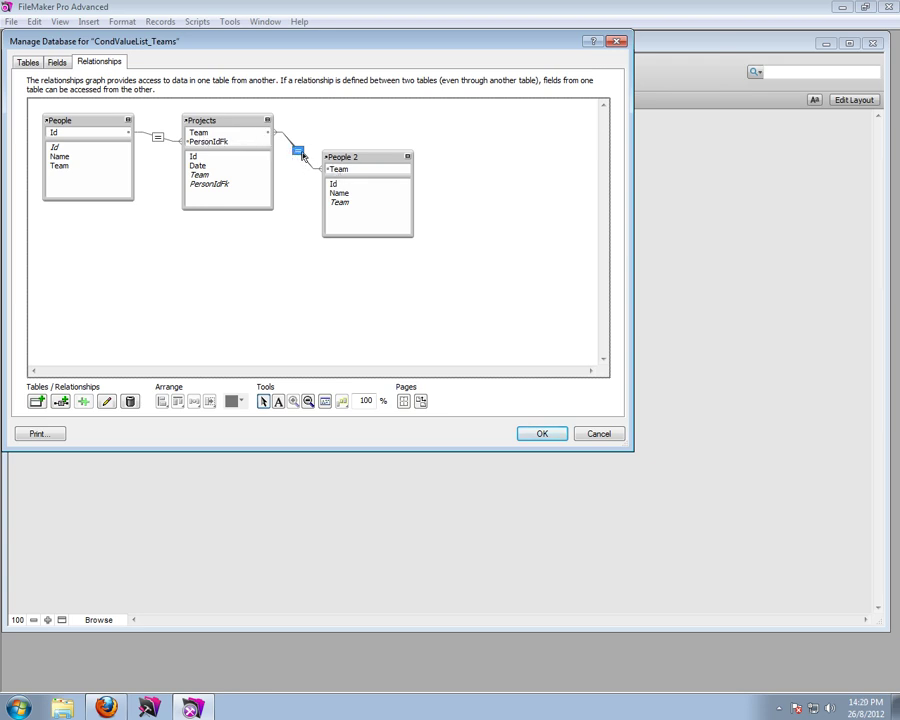
{"action": "double_click", "coordinate": [358, 162]}
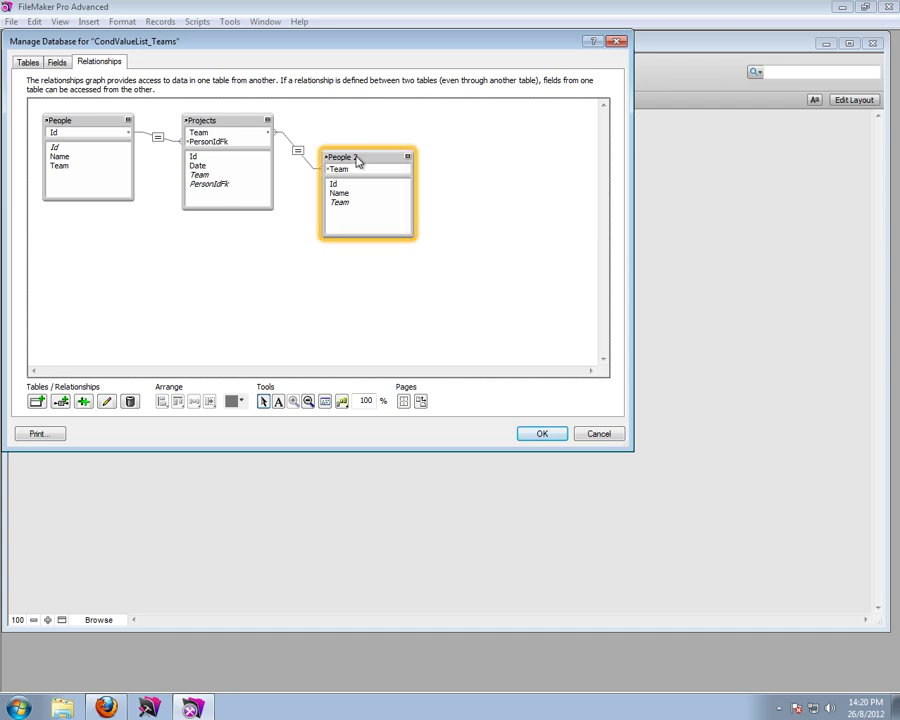
{"action": "left_click", "coordinate": [382, 431]}
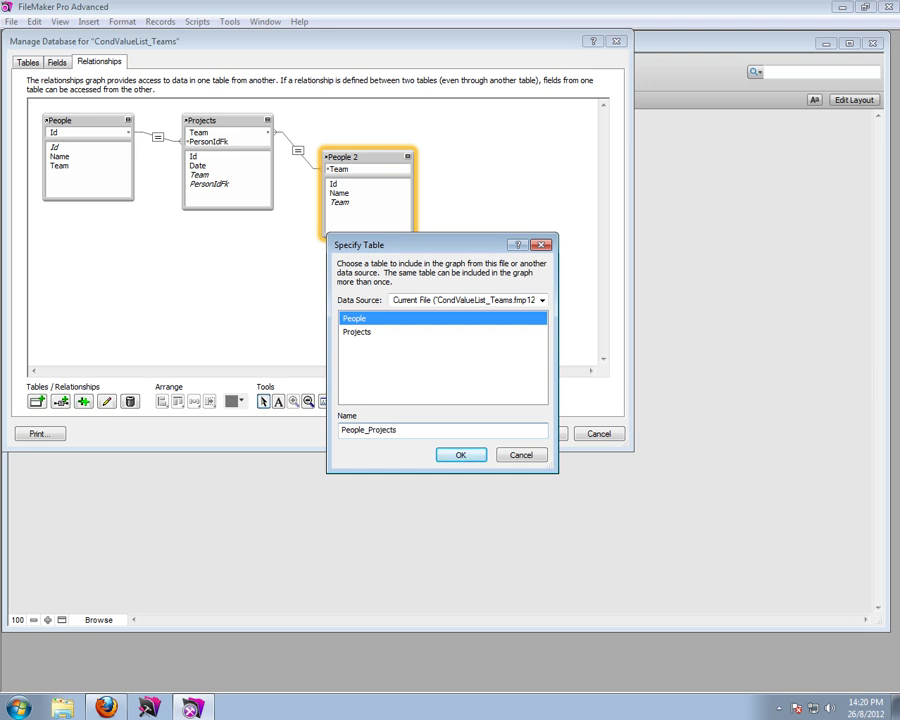
{"action": "left_click", "coordinate": [461, 454]}
{"action": "left_click", "coordinate": [545, 433]}
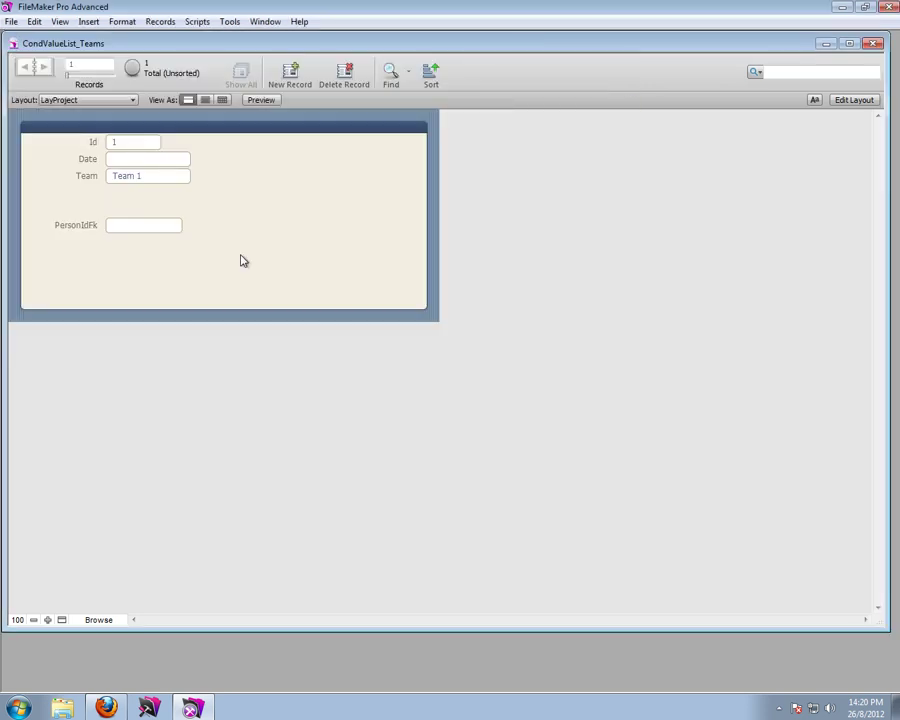
- In layout mode, make the PersonIdFk field a drop-down list
{"action": "left_click", "coordinate": [846, 102]}
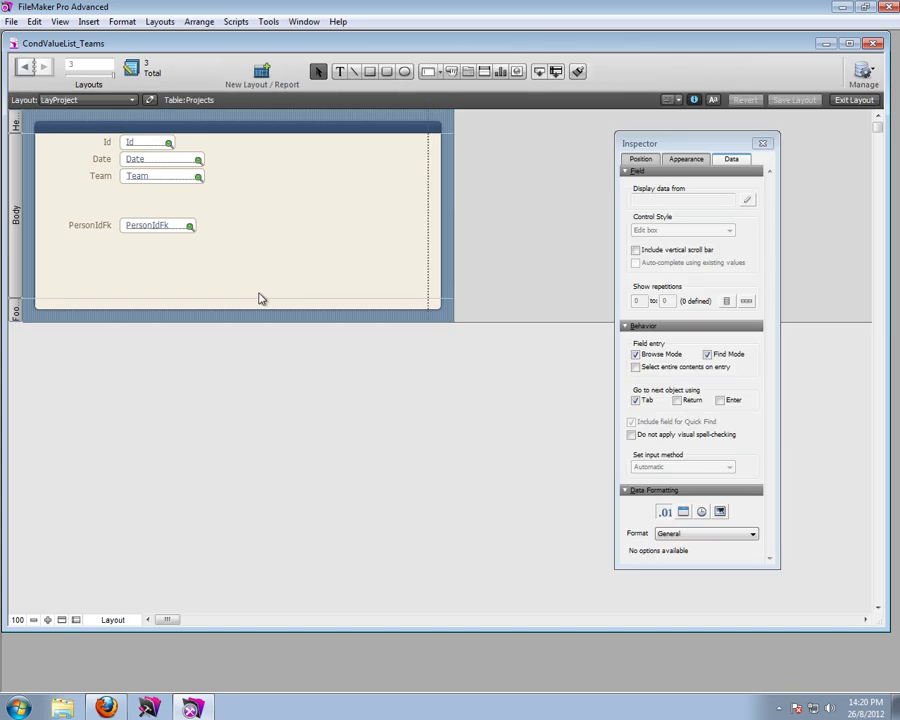
{"action": "left_click", "coordinate": [157, 231]}
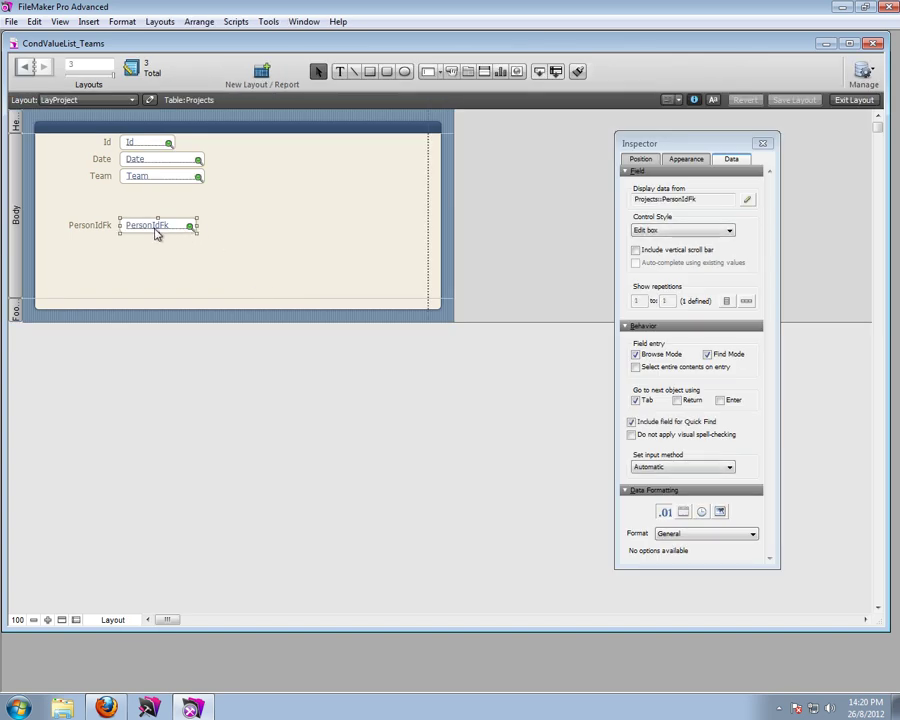
{"action": "left_click", "coordinate": [665, 231]}
{"action": "left_click", "coordinate": [662, 249]}
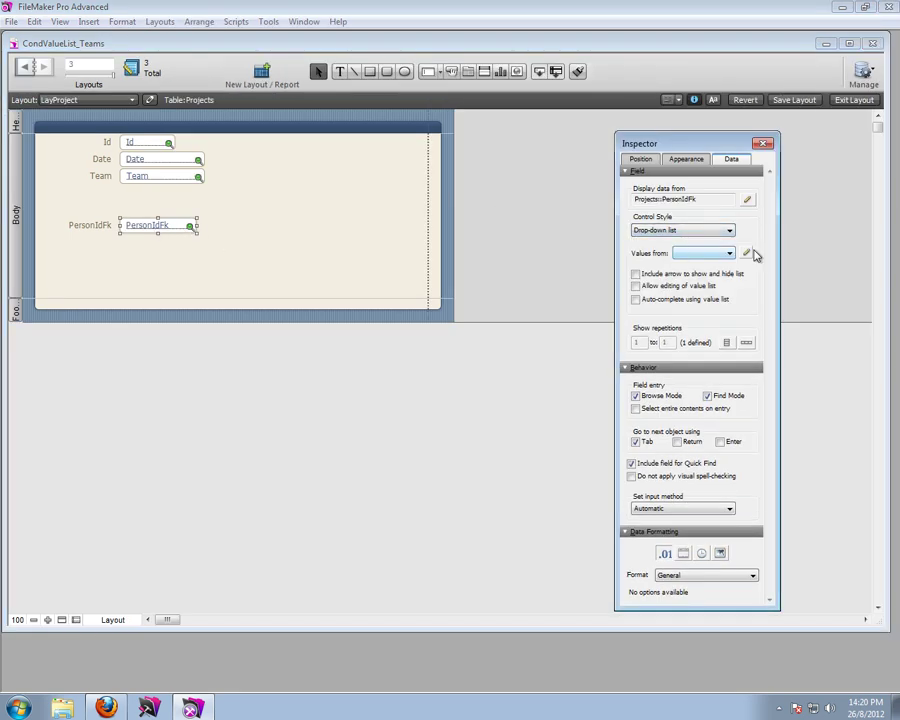
- Start a new value list named 'People from selected team'
{"action": "left_click", "coordinate": [725, 253]}
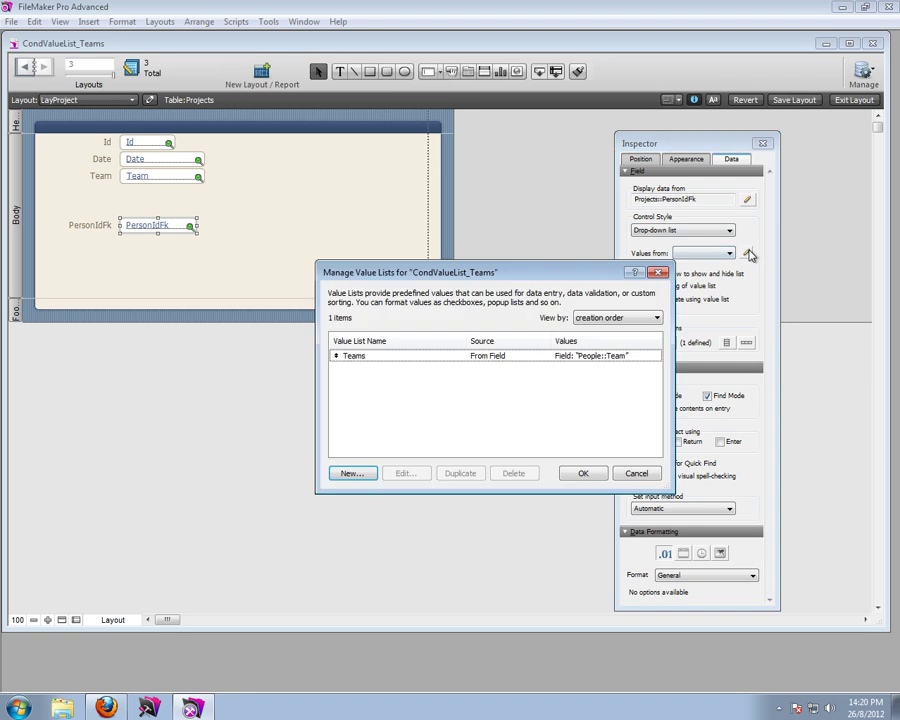
{"action": "left_click", "coordinate": [356, 478]}
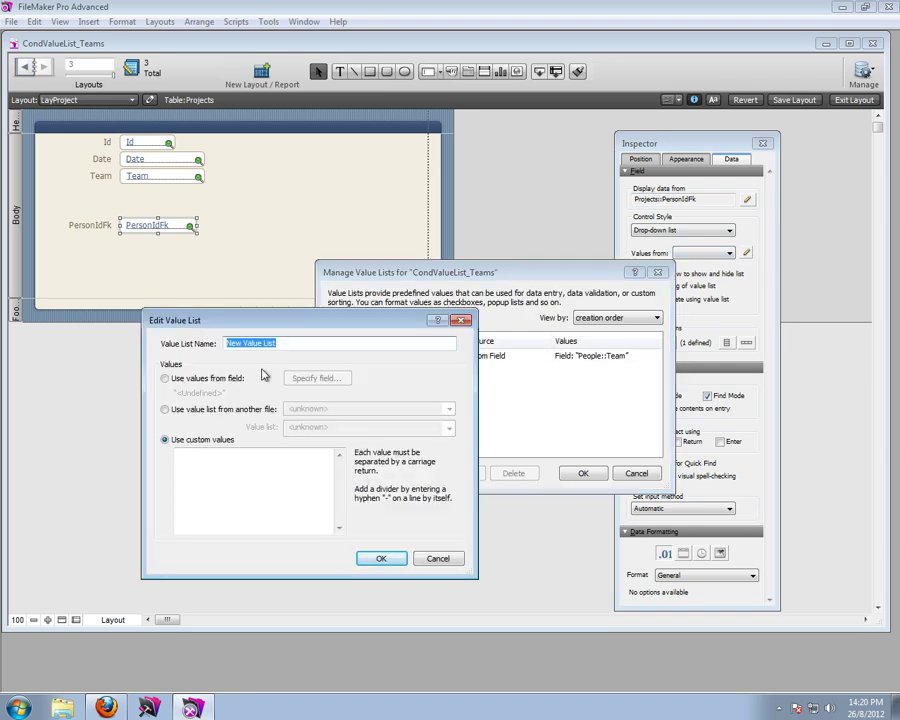
{"action": "type", "text": "People from selected team"}
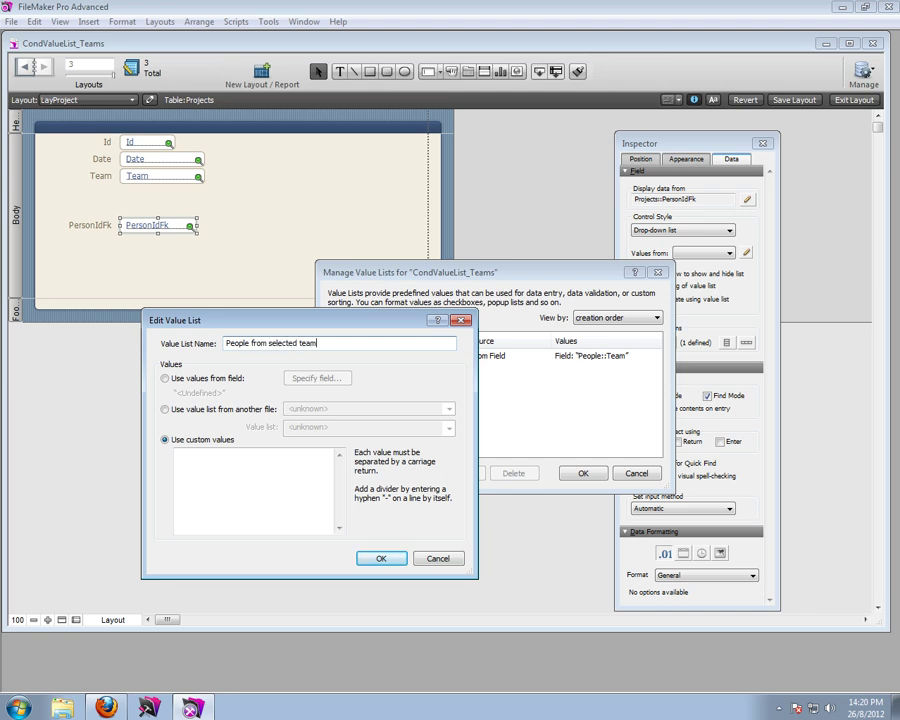
- Take values from People_Projects::Id, with Name as the only displayed second field
{"action": "left_click", "coordinate": [165, 378]}
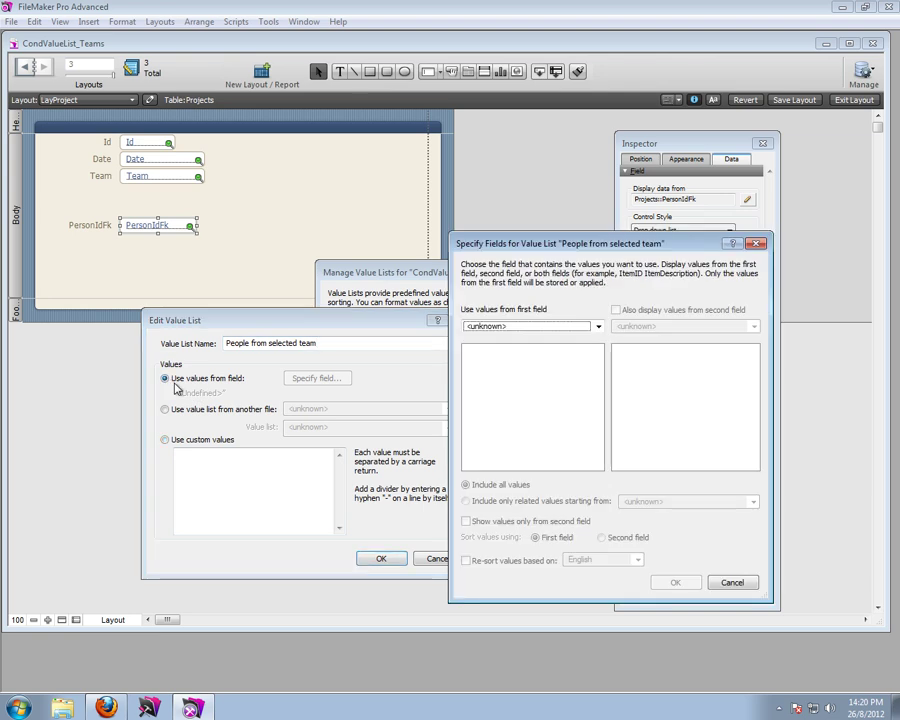
{"action": "left_click", "coordinate": [576, 331]}
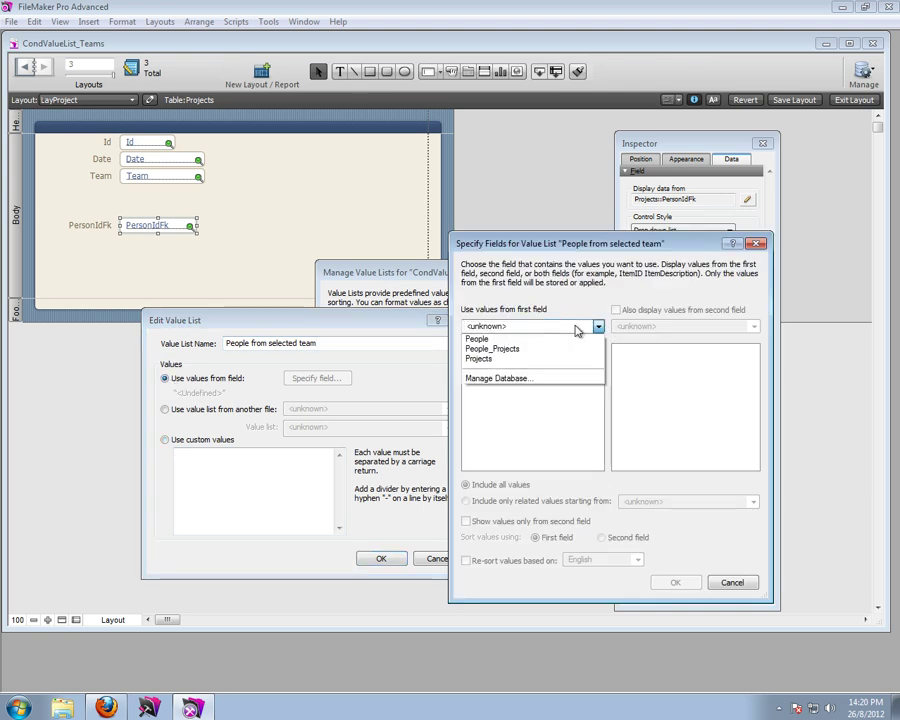
{"action": "left_click", "coordinate": [520, 353]}
{"action": "left_click", "coordinate": [520, 352]}
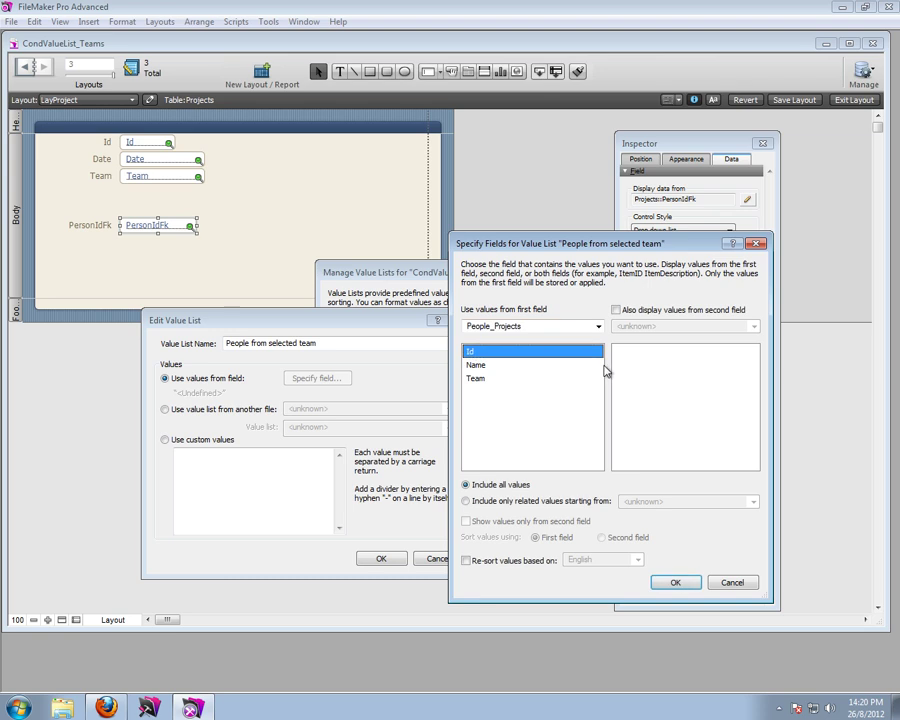
{"action": "left_click", "coordinate": [616, 311]}
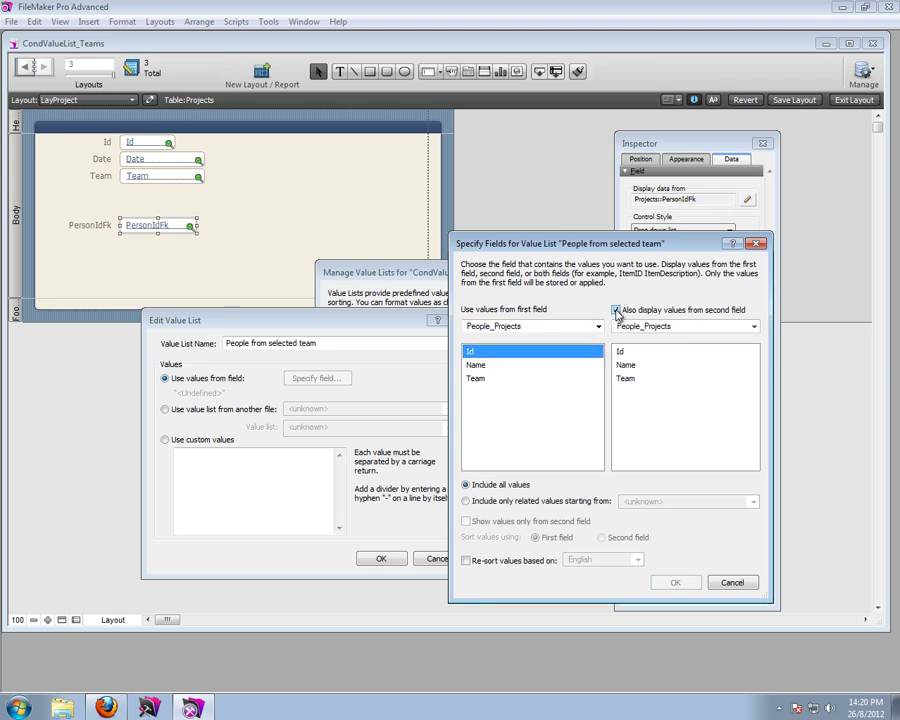
{"action": "left_click", "coordinate": [630, 365]}
{"action": "left_click", "coordinate": [466, 521]}
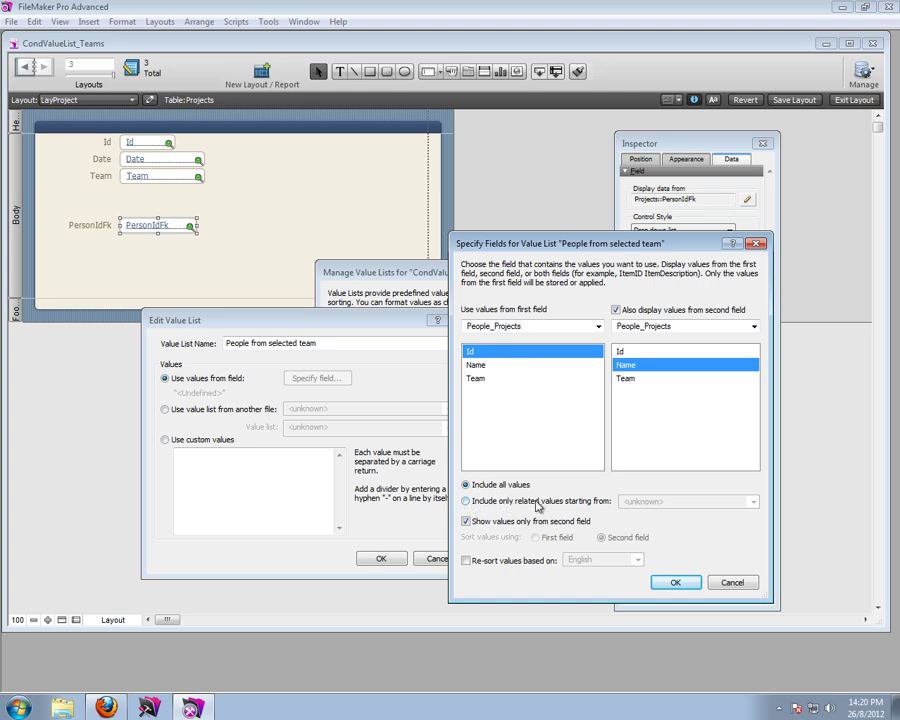
- Include only values related from Projects, then save the list and attach it to PersonIdFk
{"action": "left_click", "coordinate": [466, 501]}
{"action": "left_click", "coordinate": [756, 503]}
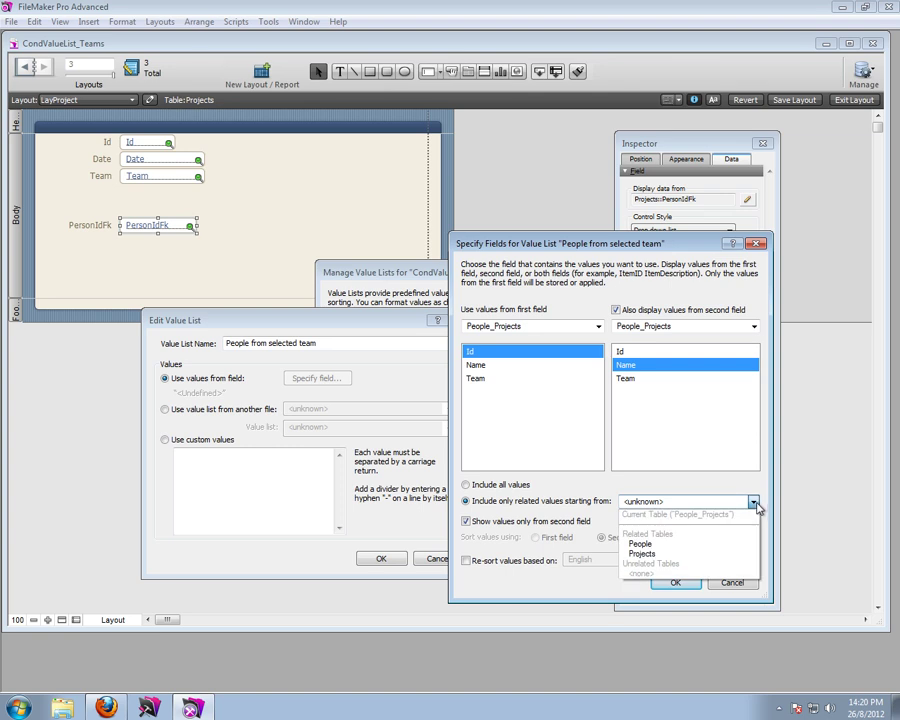
{"action": "left_click", "coordinate": [674, 556]}
{"action": "left_click", "coordinate": [681, 584]}
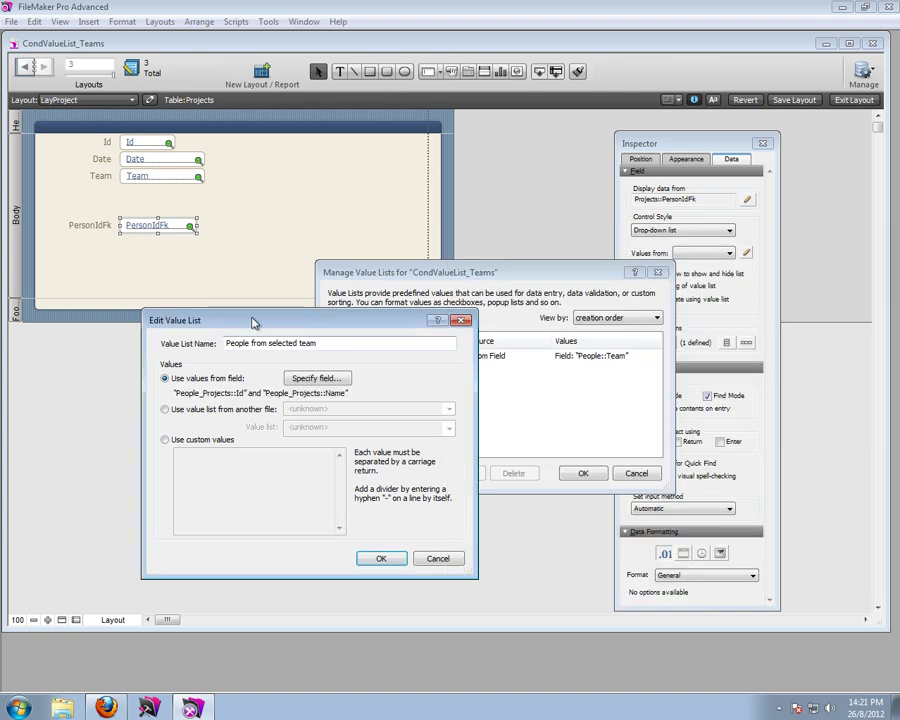
{"action": "left_click", "coordinate": [381, 558]}
{"action": "left_click", "coordinate": [578, 468]}
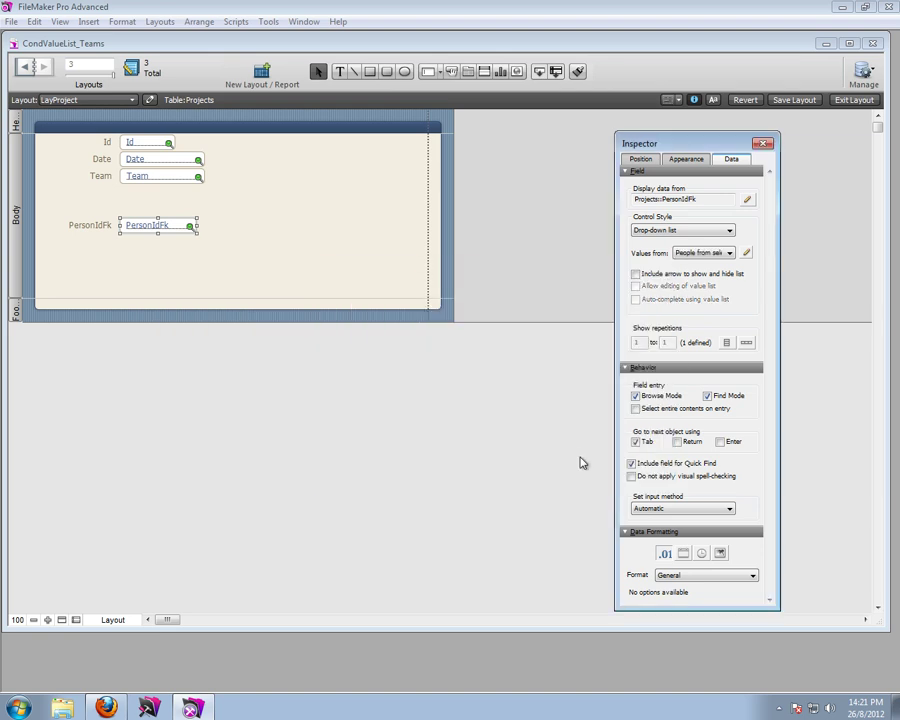
{"action": "key", "text": "ctrl+shift+d"}
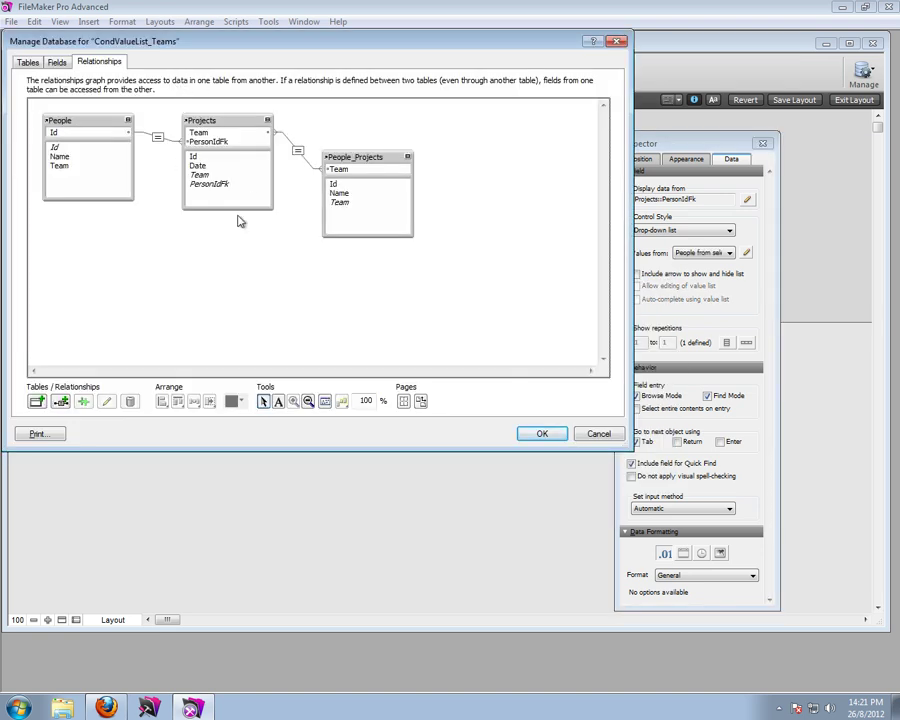
{"action": "left_click", "coordinate": [369, 160]}
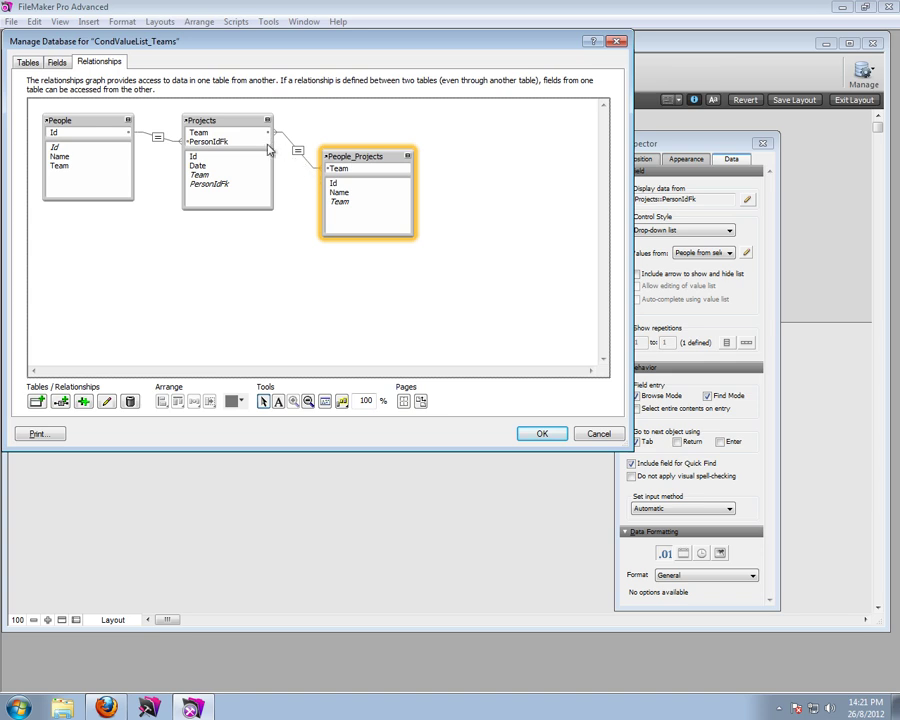
{"action": "left_click", "coordinate": [213, 124]}
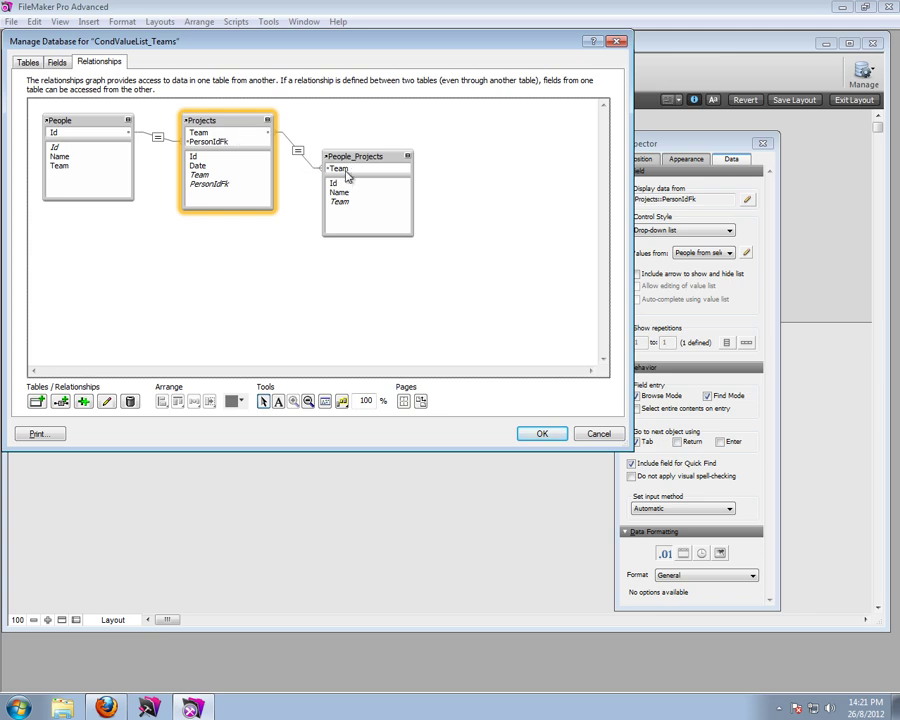
{"action": "left_click", "coordinate": [541, 434]}
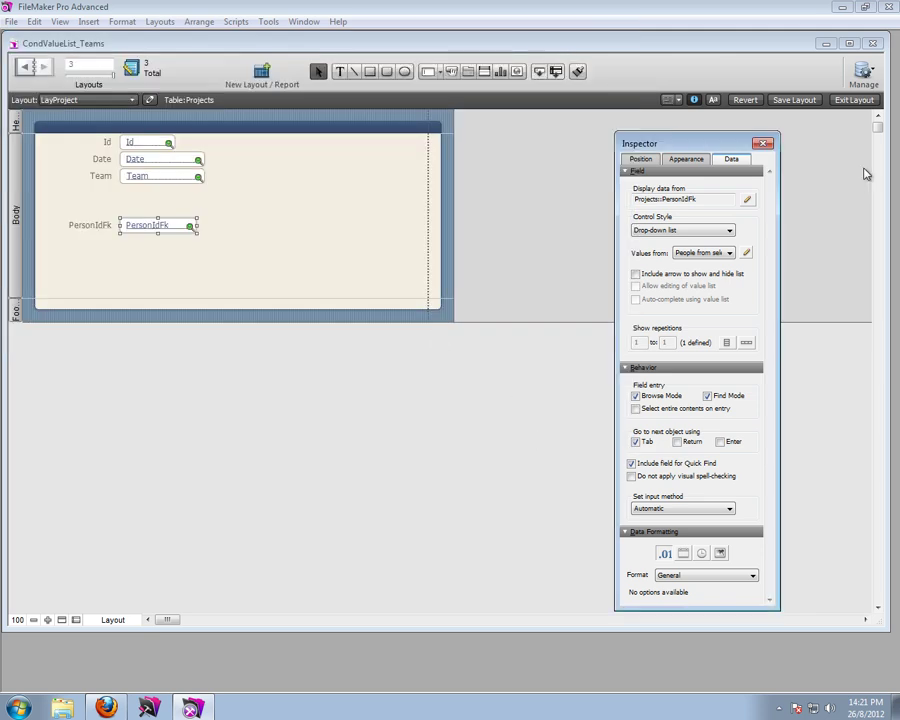
- In Browse mode, check the PersonIdFk choices, then visit the People layout and return to LayProject
{"action": "left_click", "coordinate": [845, 104]}
{"action": "left_click", "coordinate": [143, 225]}
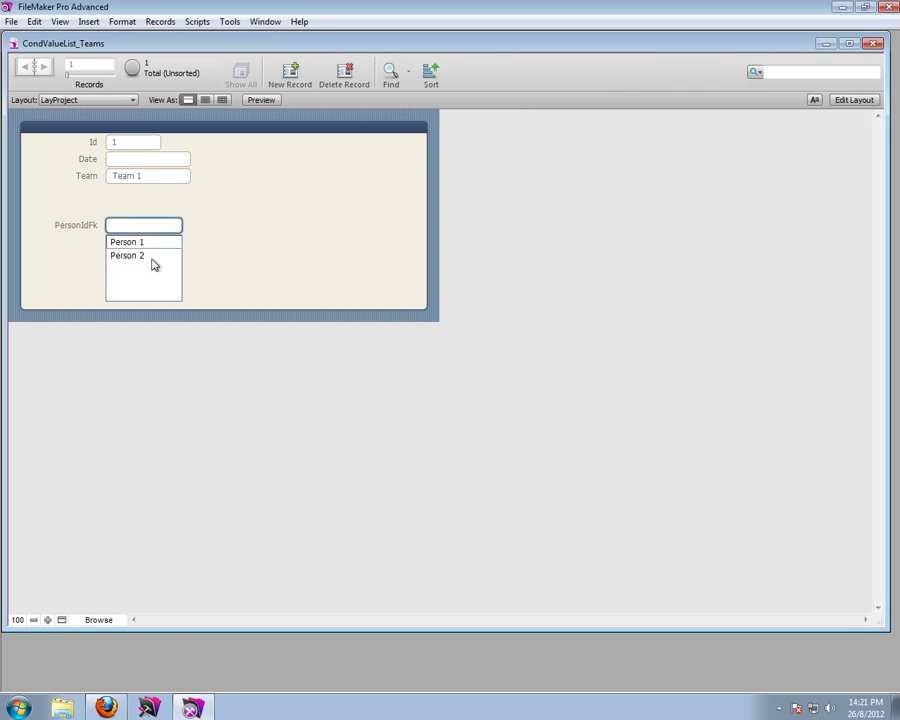
{"action": "left_click", "coordinate": [110, 100]}
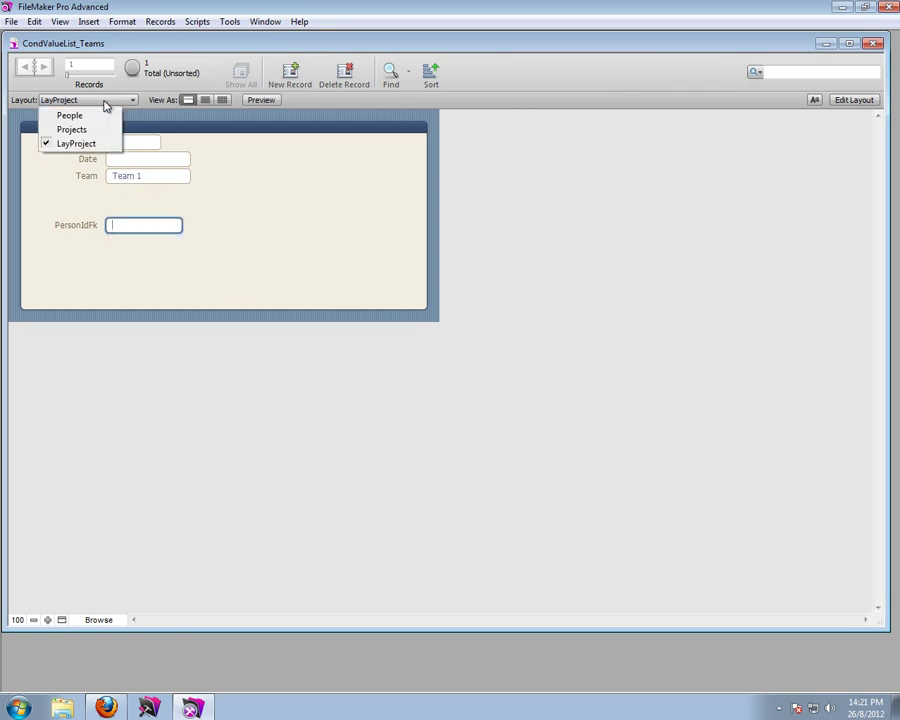
{"action": "left_click", "coordinate": [70, 115]}
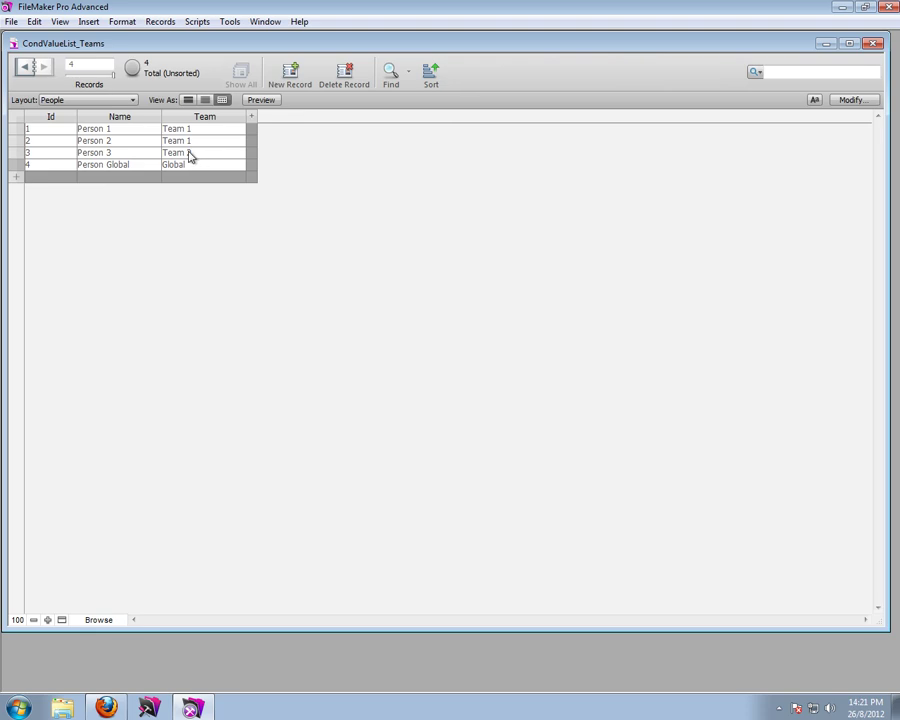
{"action": "left_click", "coordinate": [92, 100]}
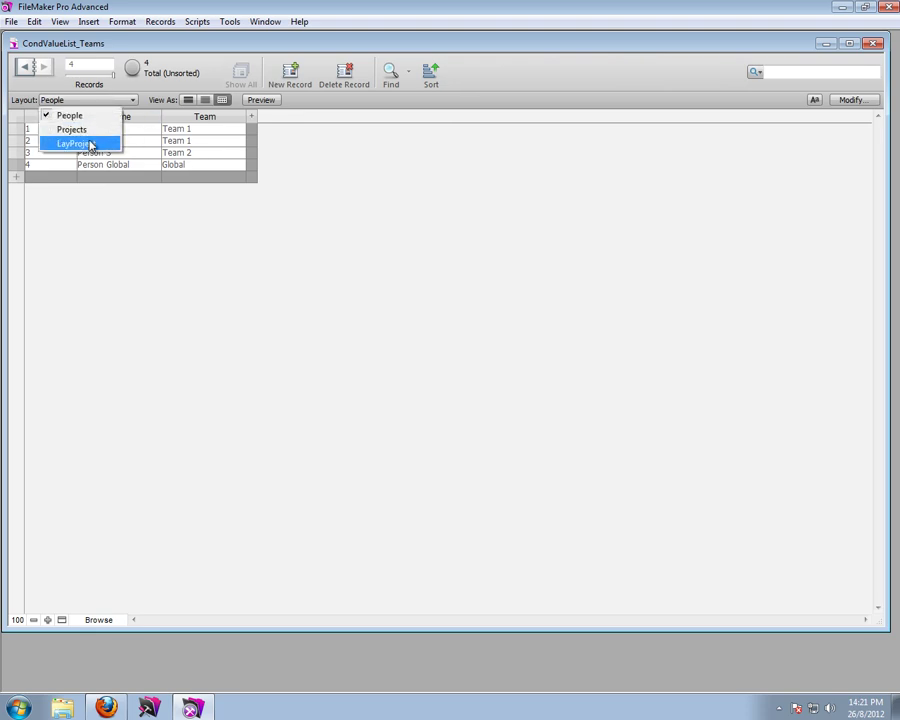
{"action": "left_click", "coordinate": [91, 144]}
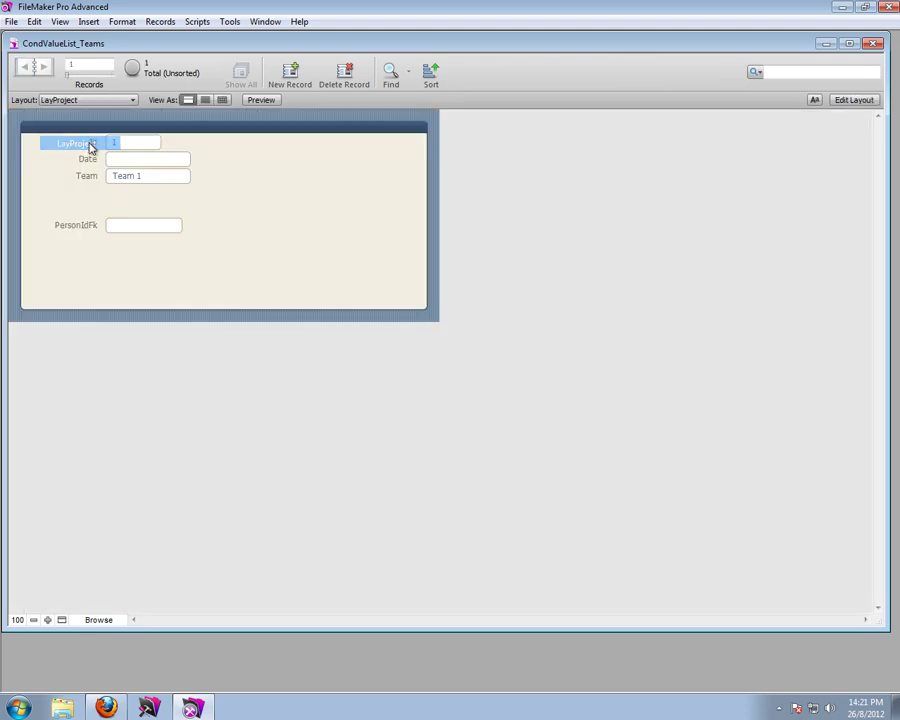
- Switch Team to Team 2, then Global, and pick Person Global for PersonIdFk
{"action": "left_click", "coordinate": [153, 178]}
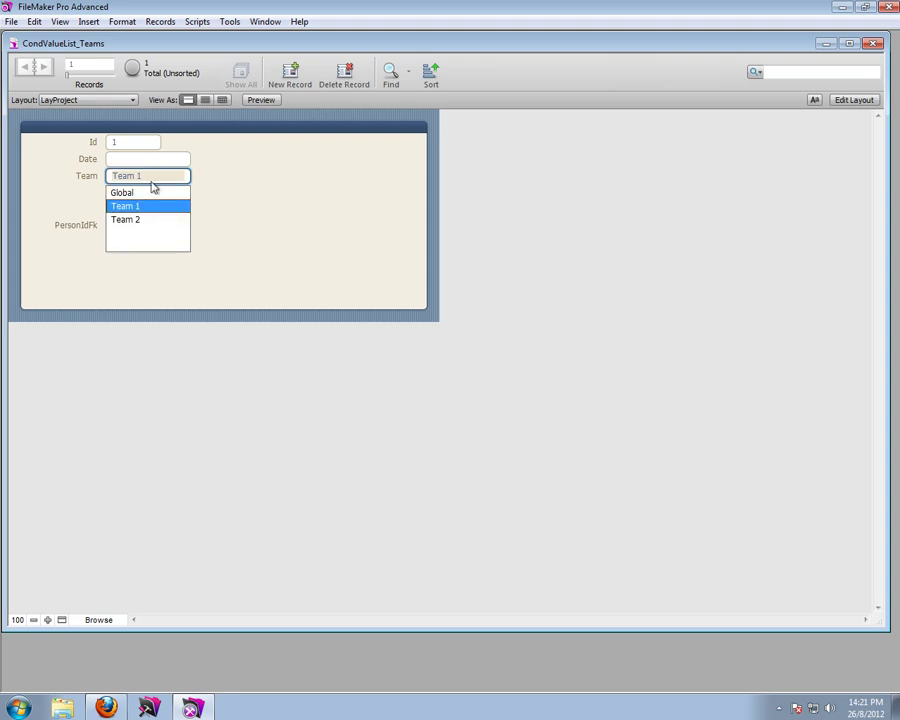
{"action": "left_click", "coordinate": [136, 220]}
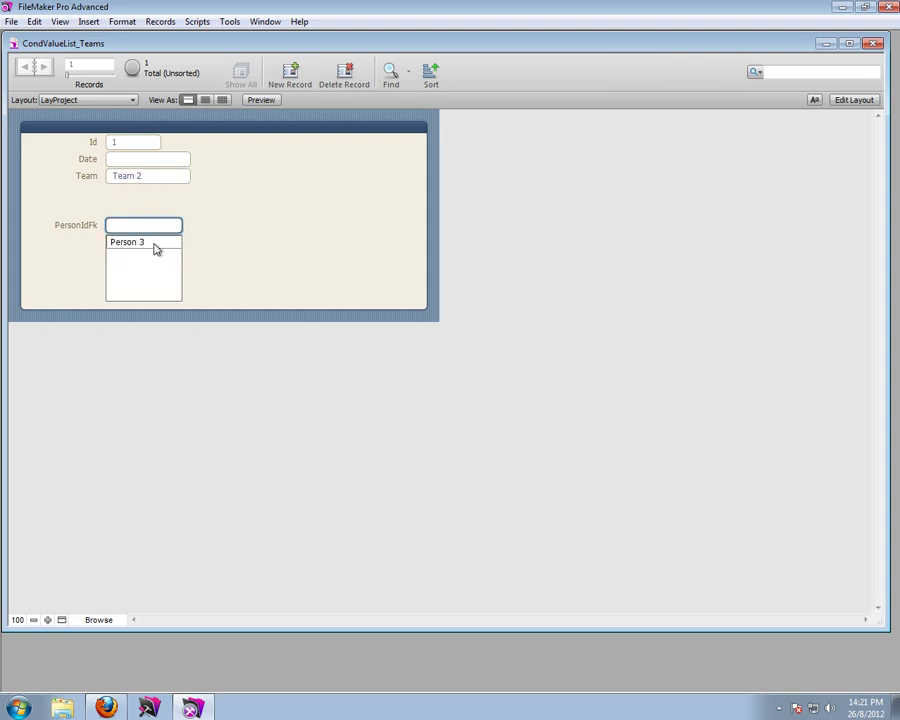
{"action": "left_click", "coordinate": [177, 181]}
{"action": "left_click", "coordinate": [136, 193]}
{"action": "left_click", "coordinate": [212, 244]}
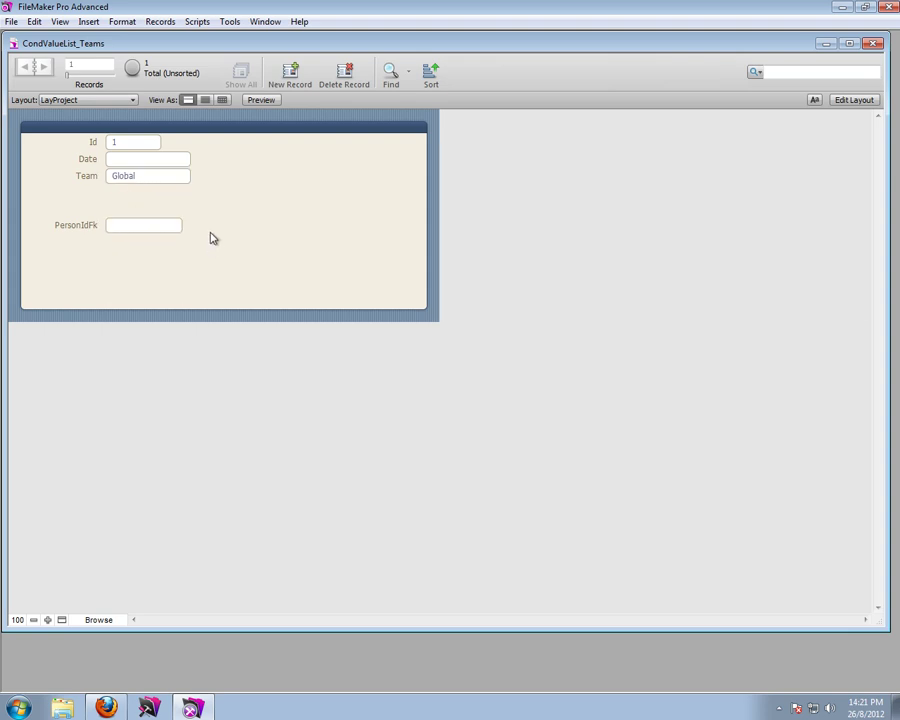
{"action": "left_click", "coordinate": [165, 229]}
{"action": "left_click", "coordinate": [147, 245]}
{"action": "key", "text": "Tab"}
{"action": "left_click", "coordinate": [213, 225]}
- Set Team back to Team 1, leaving PersonIdFk at 4
{"action": "left_click", "coordinate": [120, 176]}
{"action": "left_click", "coordinate": [136, 207]}
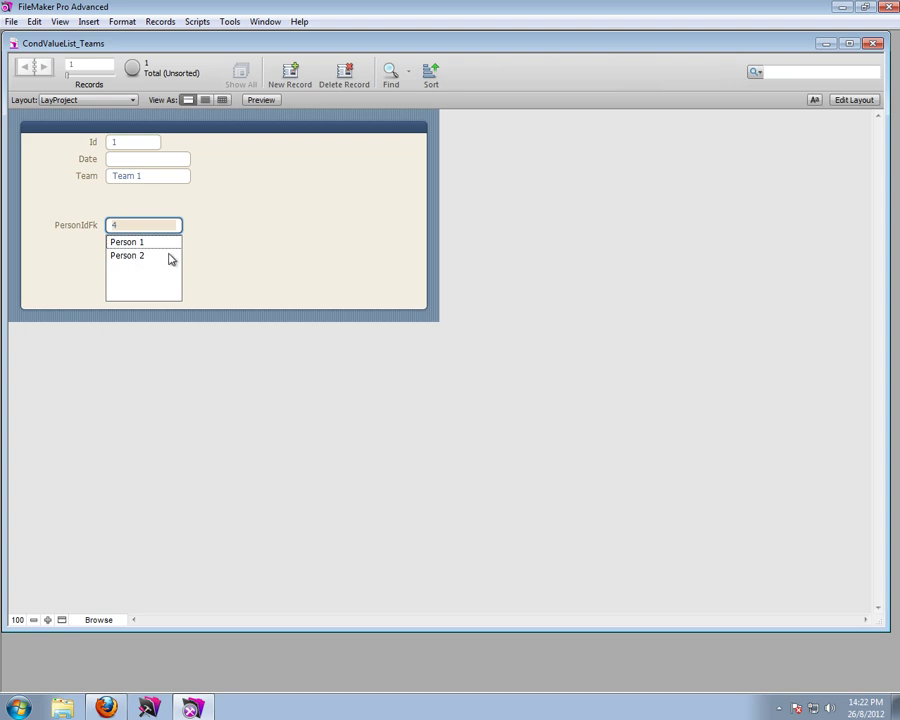
{"action": "left_click", "coordinate": [224, 251]}
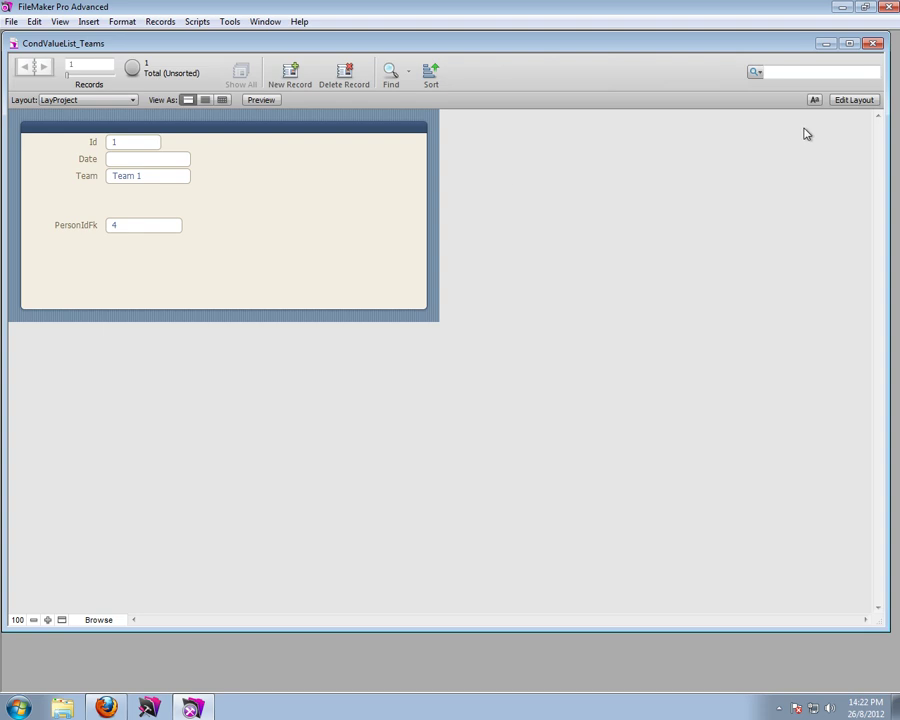
- In Layout mode, make the Team field a taller Edit box control, then return to Browse mode
{"action": "left_click", "coordinate": [856, 100]}
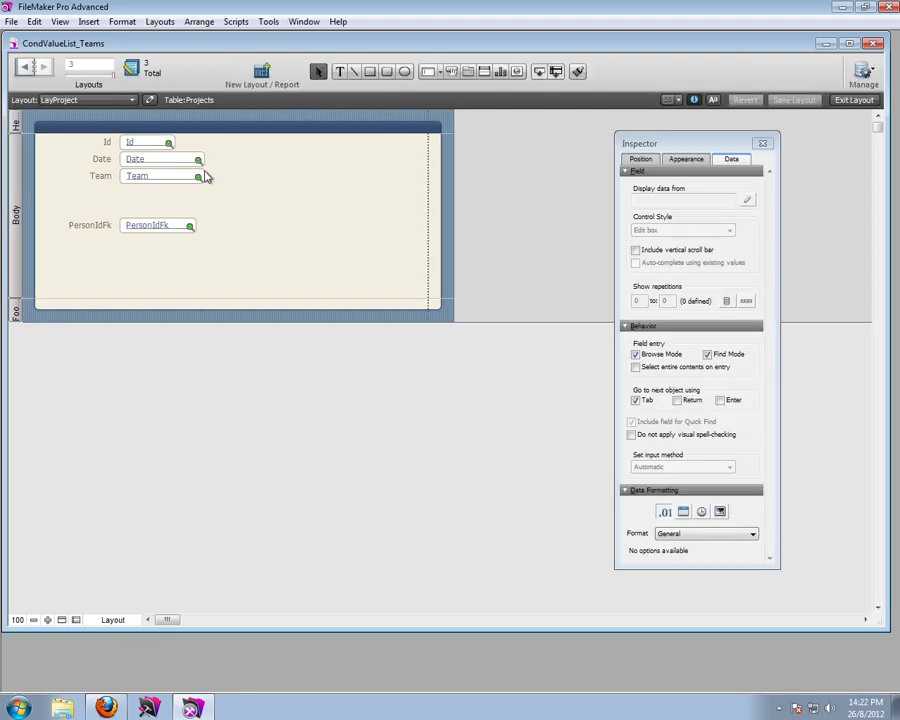
{"action": "left_click", "coordinate": [203, 175]}
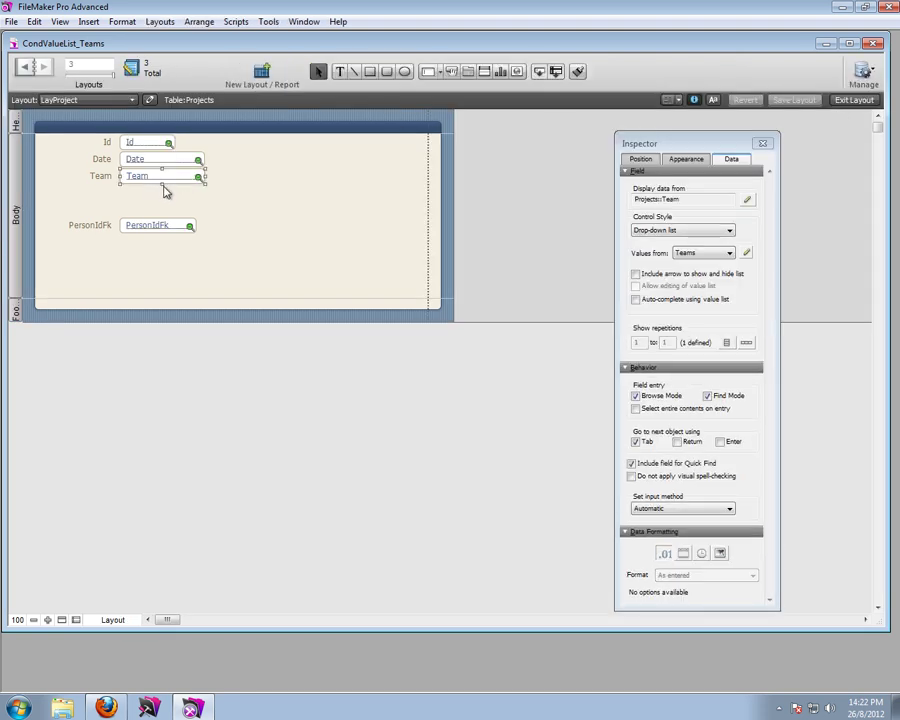
{"action": "left_click", "coordinate": [690, 232]}
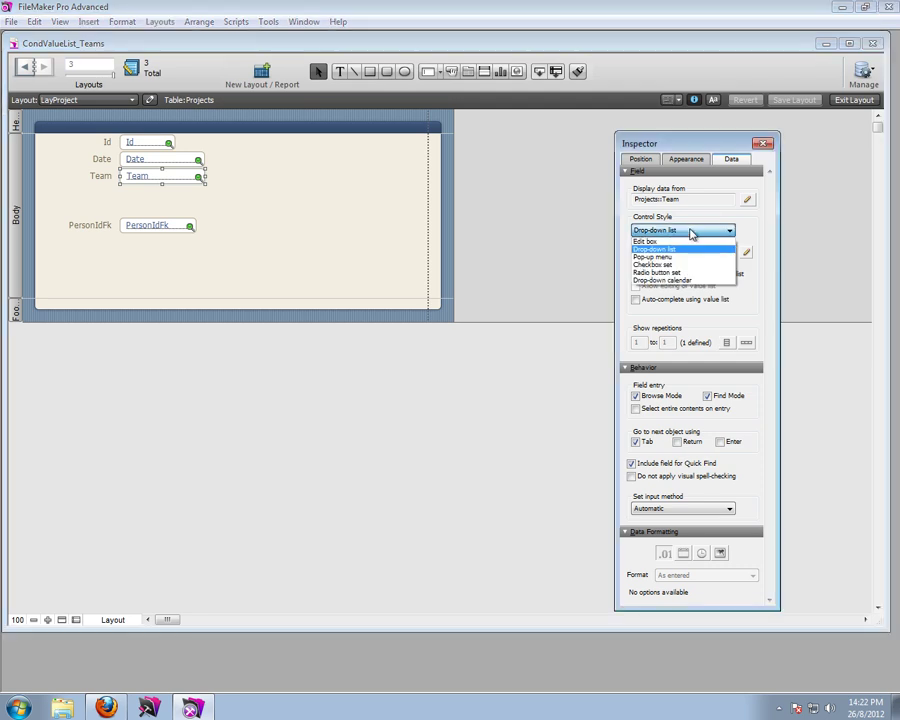
{"action": "left_click", "coordinate": [668, 242]}
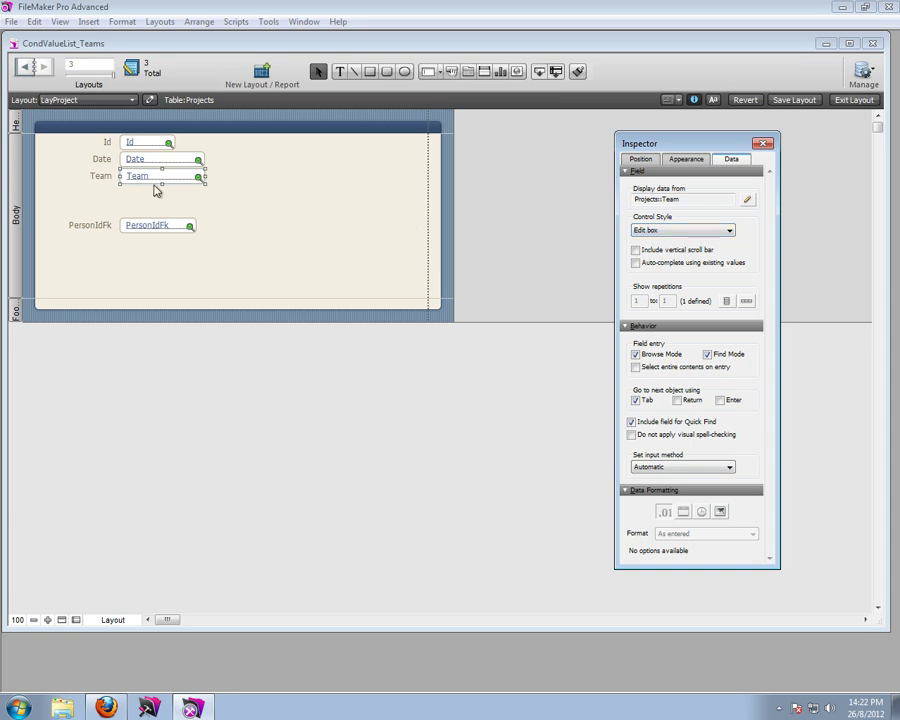
{"action": "left_click_drag", "start_coordinate": [163, 185], "coordinate": [236, 189]}
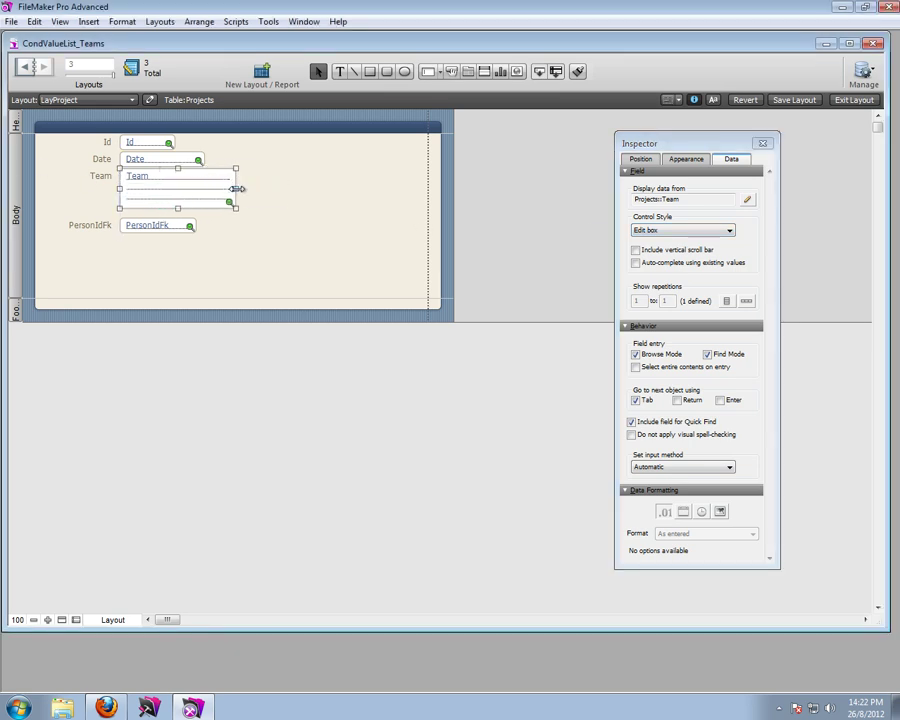
{"action": "left_click", "coordinate": [853, 100]}
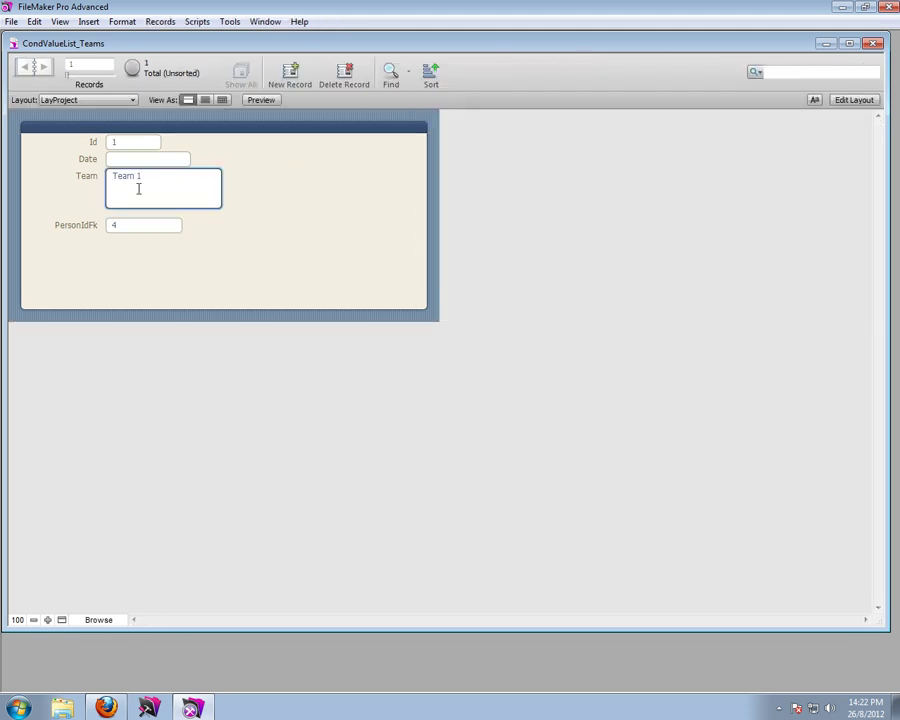
- Delete Team 1 from the Team field and check which people PersonIdFk offers
{"action": "left_click", "coordinate": [155, 178]}
{"action": "key", "text": "Escape"}
{"action": "left_click", "coordinate": [150, 225]}
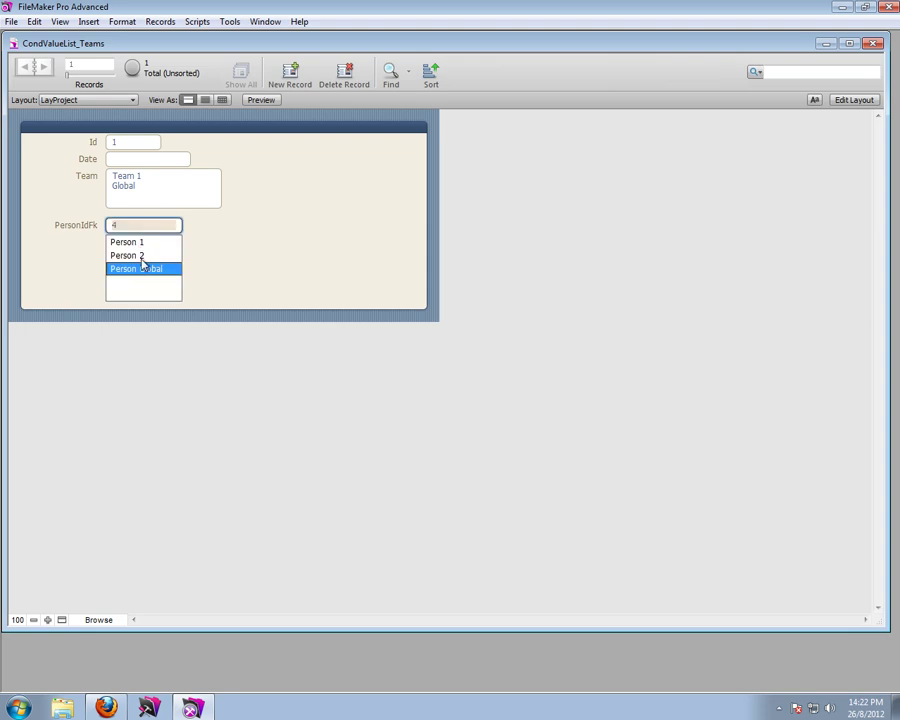
{"action": "left_click", "coordinate": [153, 191]}
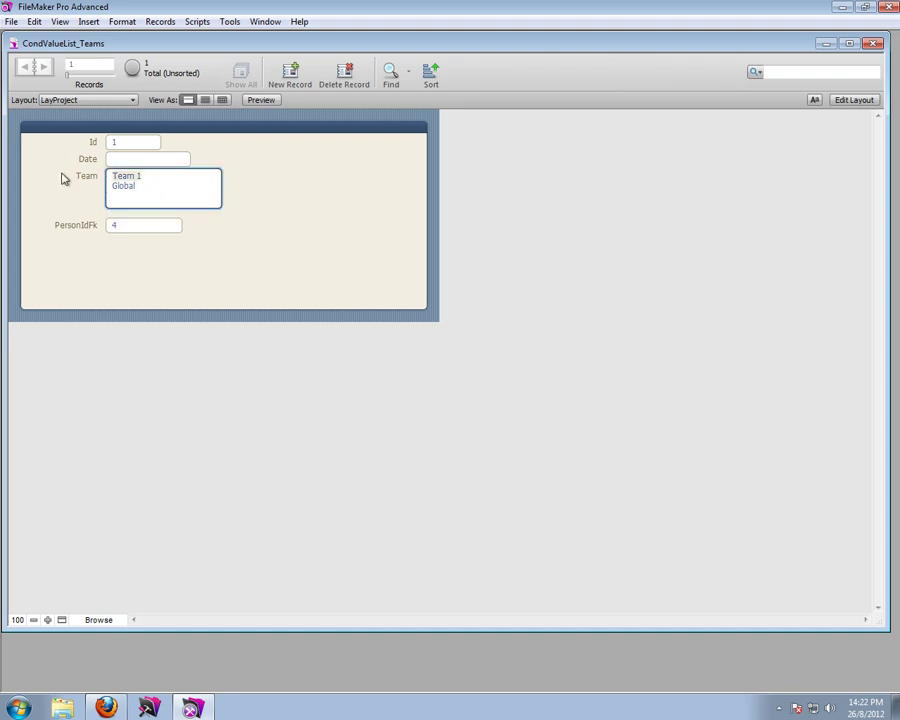
{"action": "key", "text": "BackSpace"}
{"action": "key", "text": "BackSpace"}
{"action": "key", "text": "BackSpace"}
{"action": "key", "text": "BackSpace"}
{"action": "key", "text": "BackSpace"}
{"action": "key", "text": "BackSpace"}
{"action": "key", "text": "BackSpace"}
{"action": "left_click", "coordinate": [134, 227]}
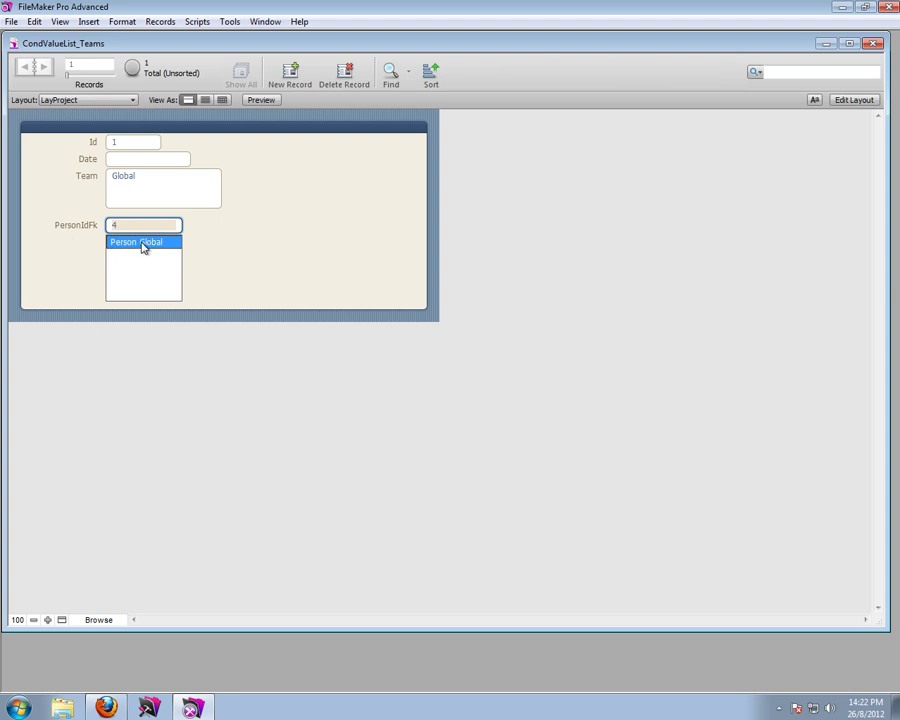
- Add Team 2 on a line above Global, commit it, and review the PersonIdFk choices
{"action": "left_click", "coordinate": [142, 243]}
{"action": "left_click", "coordinate": [147, 177]}
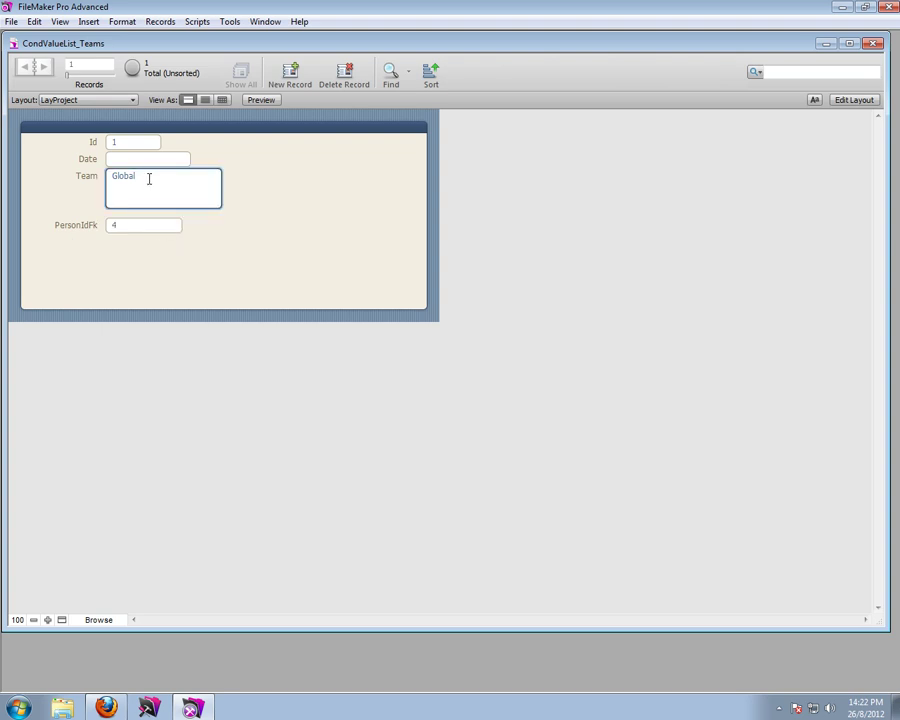
{"action": "key", "text": "Return"}
{"action": "key", "text": "KP_Enter"}
{"action": "left_click", "coordinate": [150, 226]}
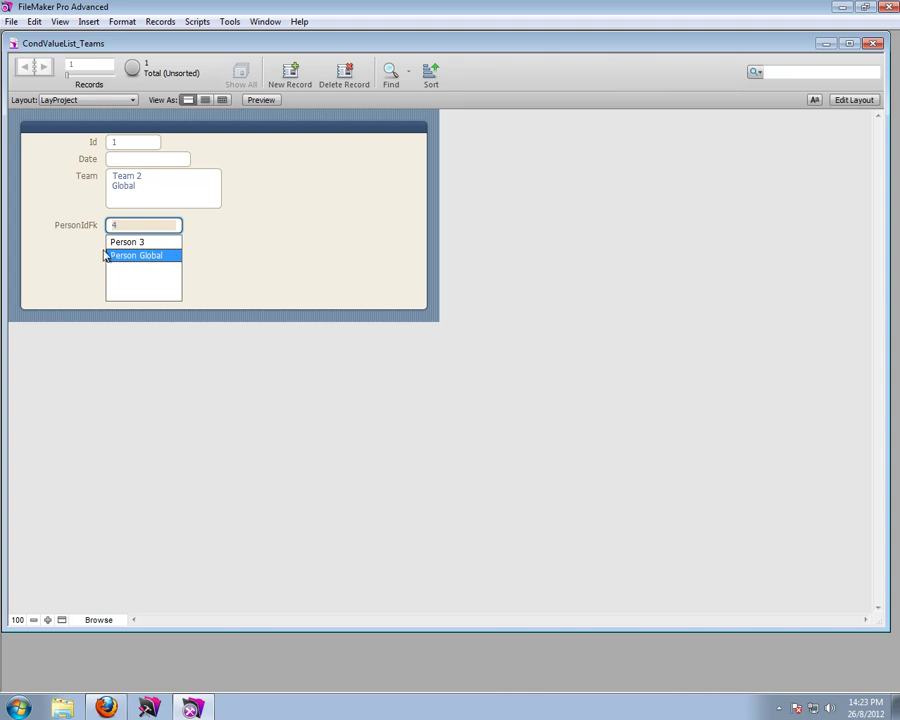
{"action": "key", "text": "KP_Enter"}
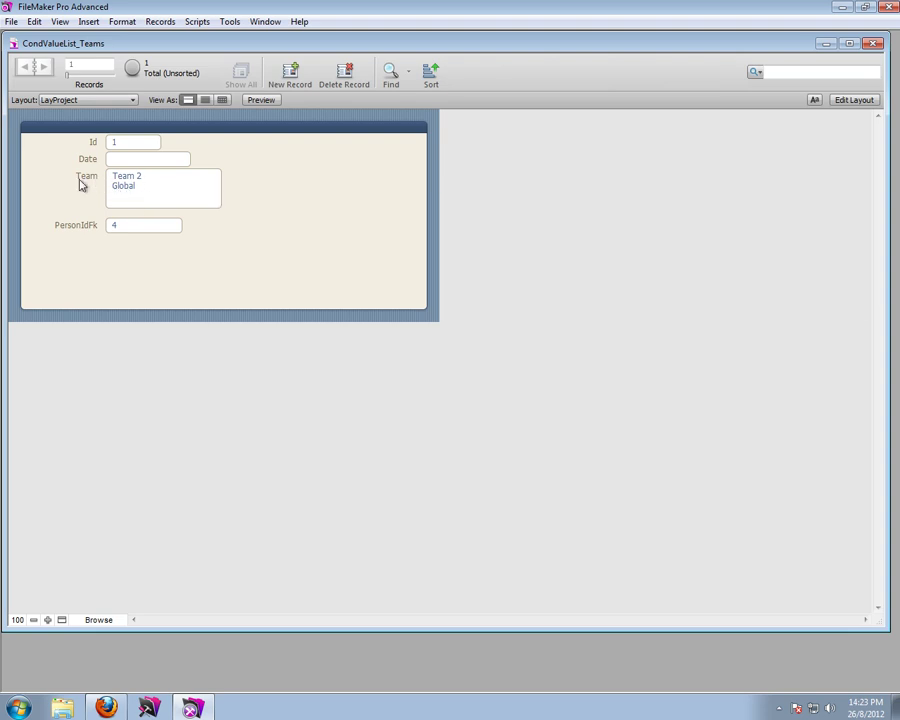
- Select both Team lines, then deselect them and leave the Team field
{"action": "left_click", "coordinate": [141, 187]}
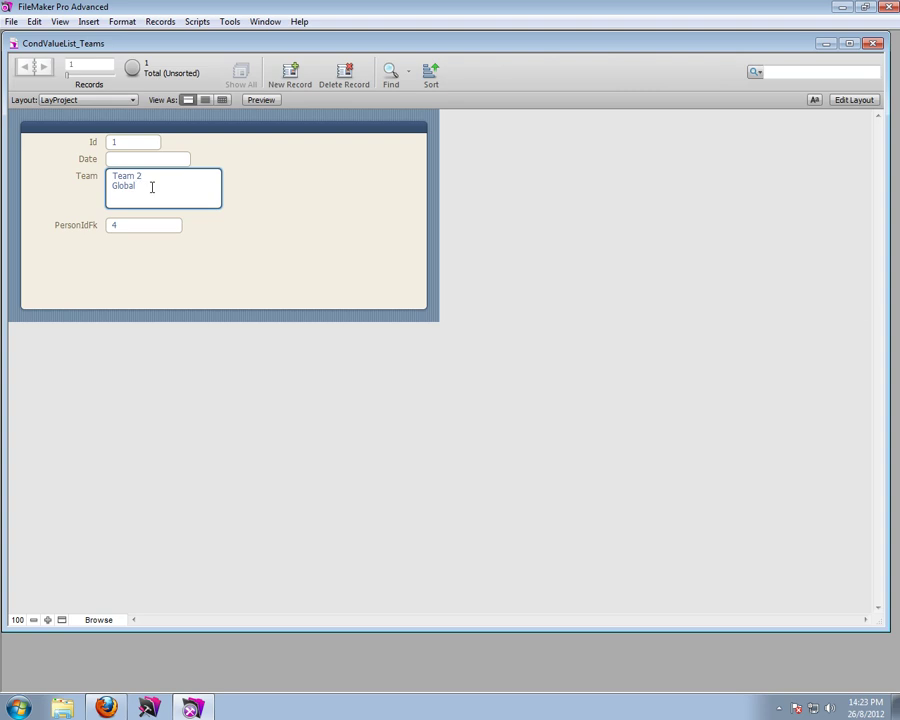
{"action": "left_click_drag", "start_coordinate": [151, 187], "coordinate": [101, 172]}
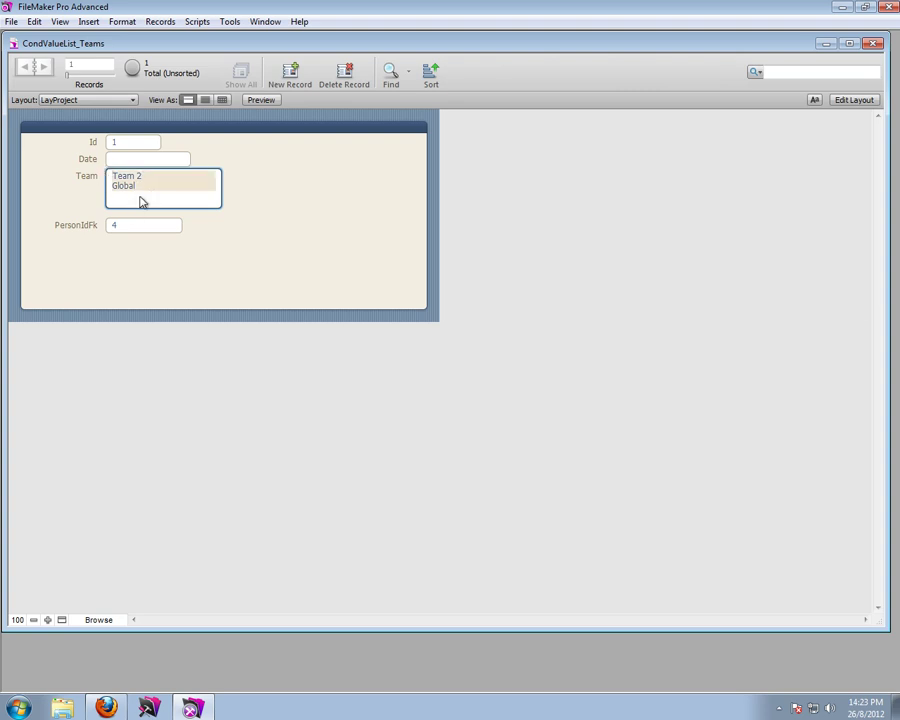
{"action": "left_click", "coordinate": [179, 187]}
{"action": "left_click", "coordinate": [256, 194]}
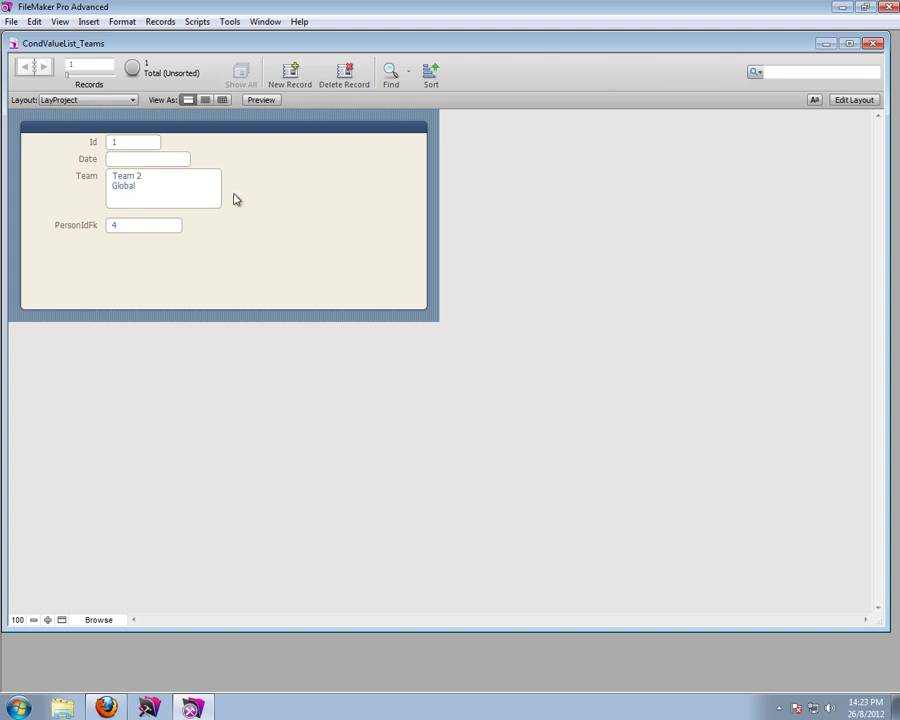
- In Layout mode, set the Team field's height to 22 pt
{"action": "left_click", "coordinate": [854, 100]}
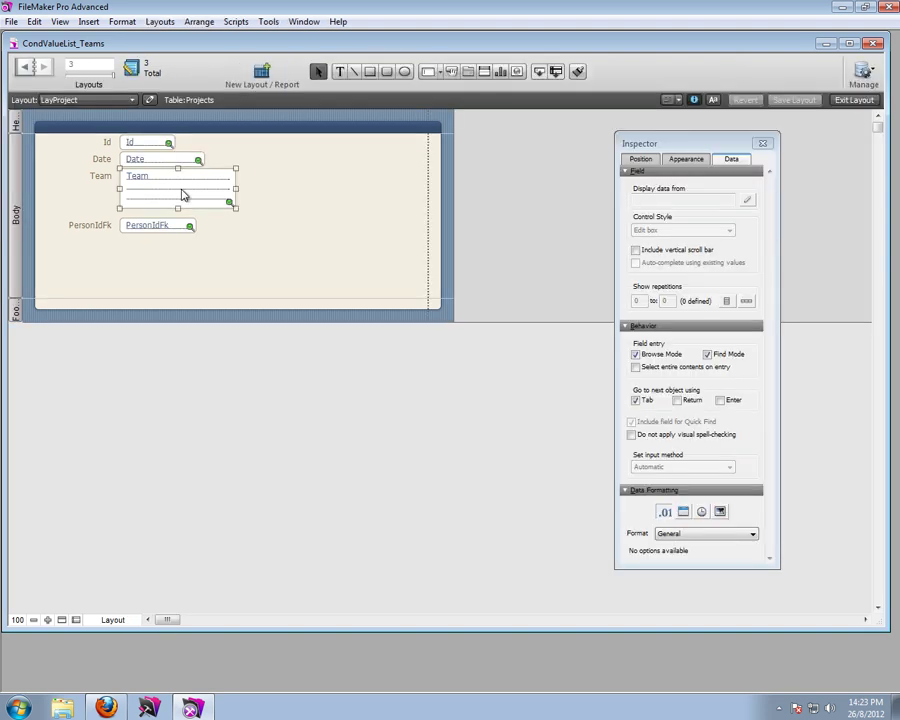
{"action": "left_click", "coordinate": [183, 195]}
{"action": "left_click", "coordinate": [641, 160]}
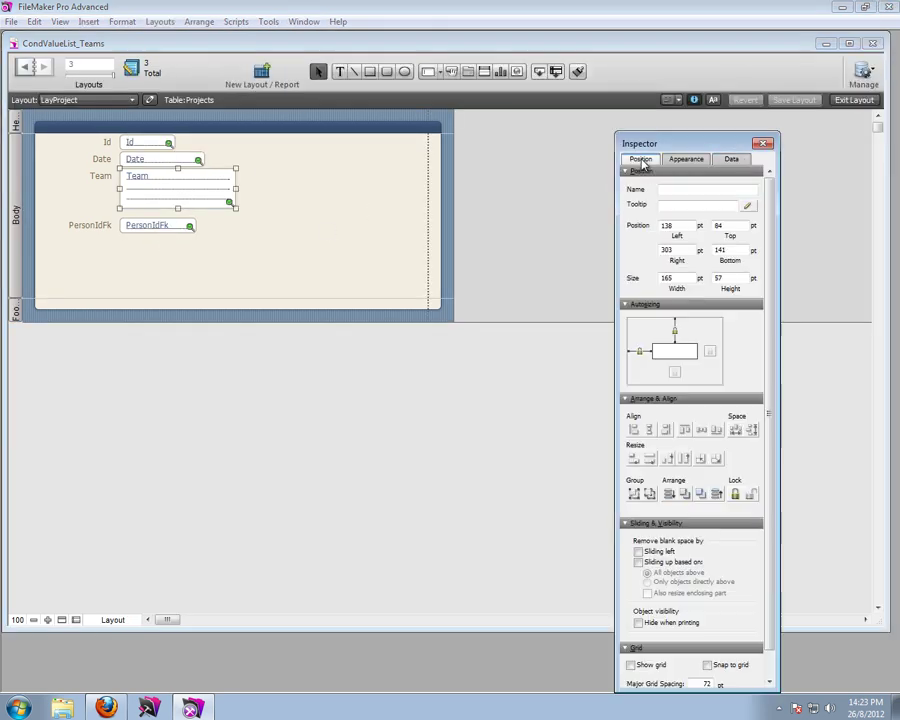
{"action": "type", "text": "22"}
{"action": "key", "text": "Return"}
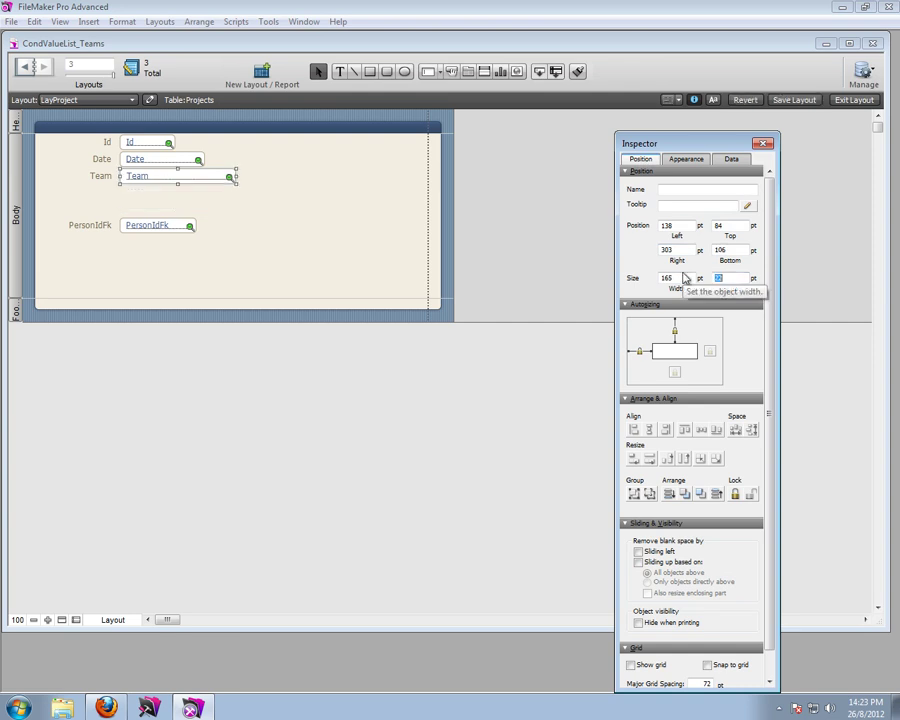
- Make Team a drop-down list using the Teams value list, review the value lists, and return to Browse
{"action": "left_click", "coordinate": [733, 160]}
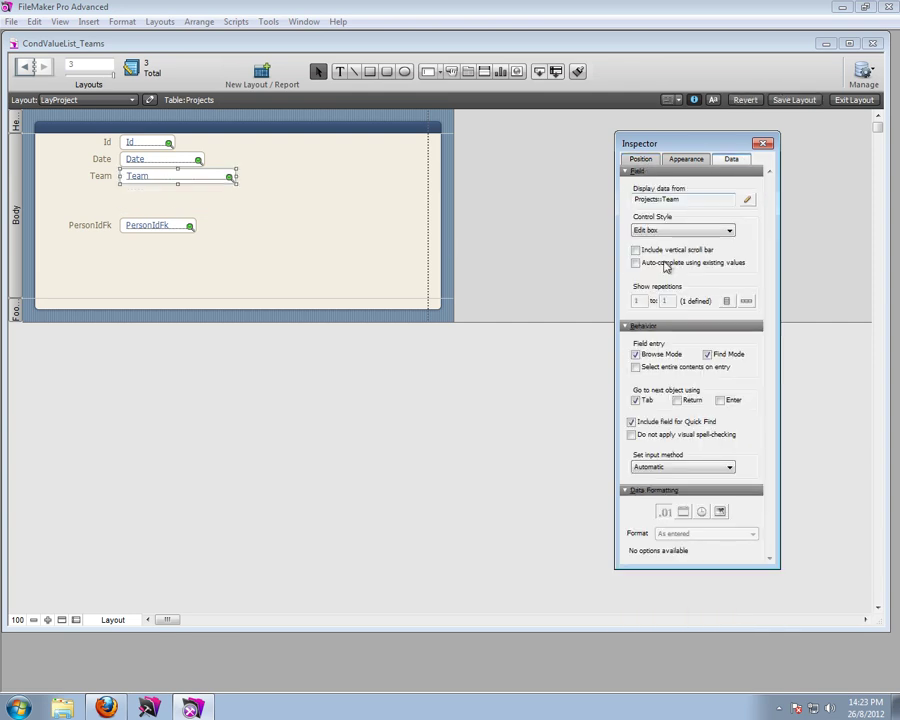
{"action": "left_click", "coordinate": [662, 230]}
{"action": "left_click", "coordinate": [657, 250]}
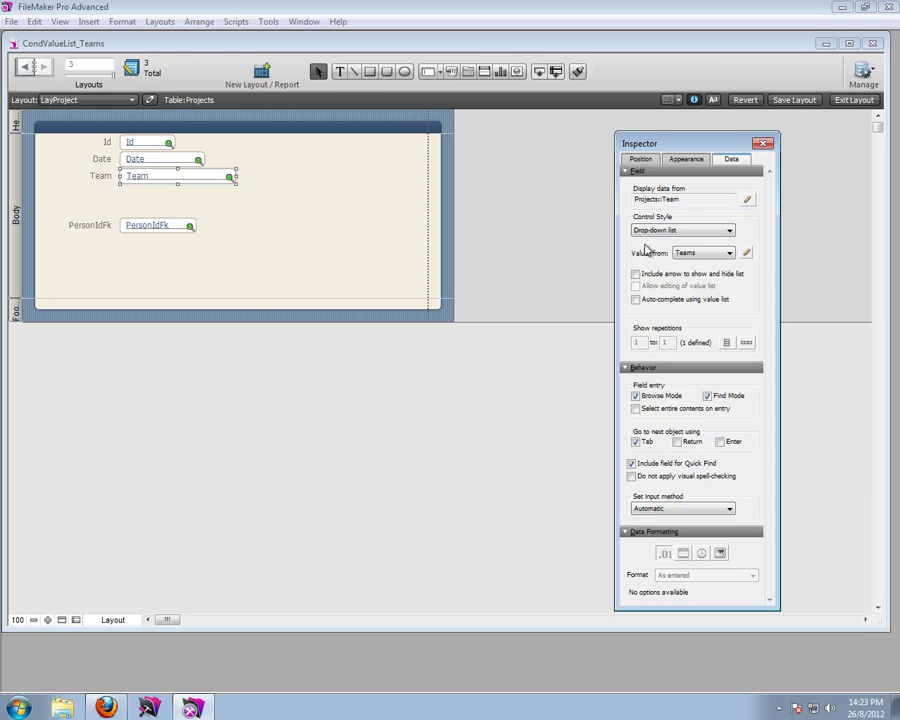
{"action": "left_click", "coordinate": [747, 253]}
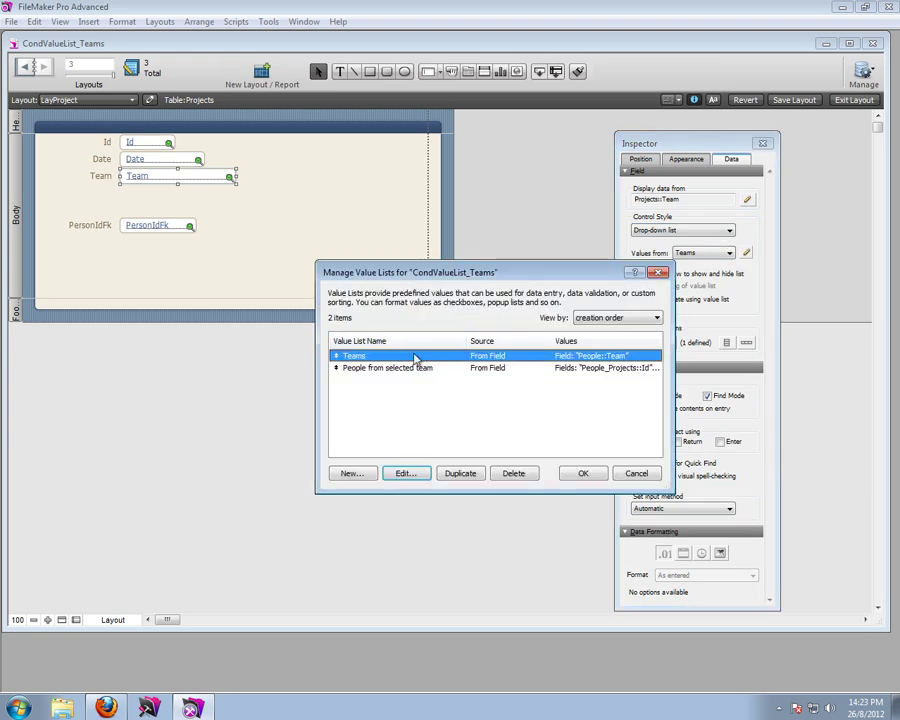
{"action": "left_click", "coordinate": [378, 368]}
{"action": "left_click", "coordinate": [374, 357]}
{"action": "left_click", "coordinate": [586, 474]}
{"action": "left_click", "coordinate": [265, 201]}
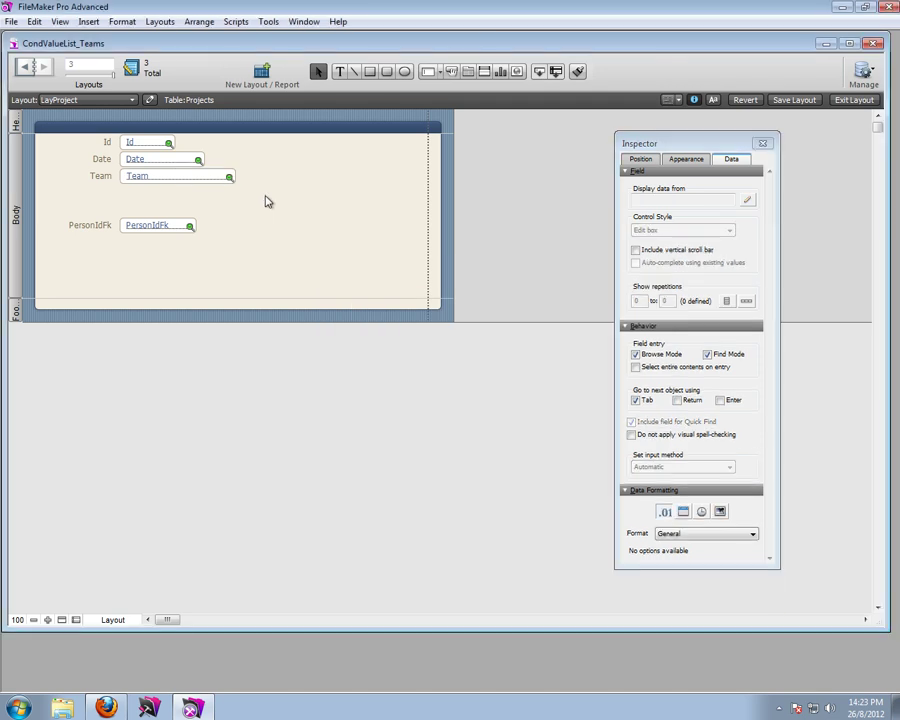
{"action": "key", "text": "ctrl+b"}
- Set Team to Team 1 and check the people PersonIdFk offers
{"action": "left_click", "coordinate": [156, 180]}
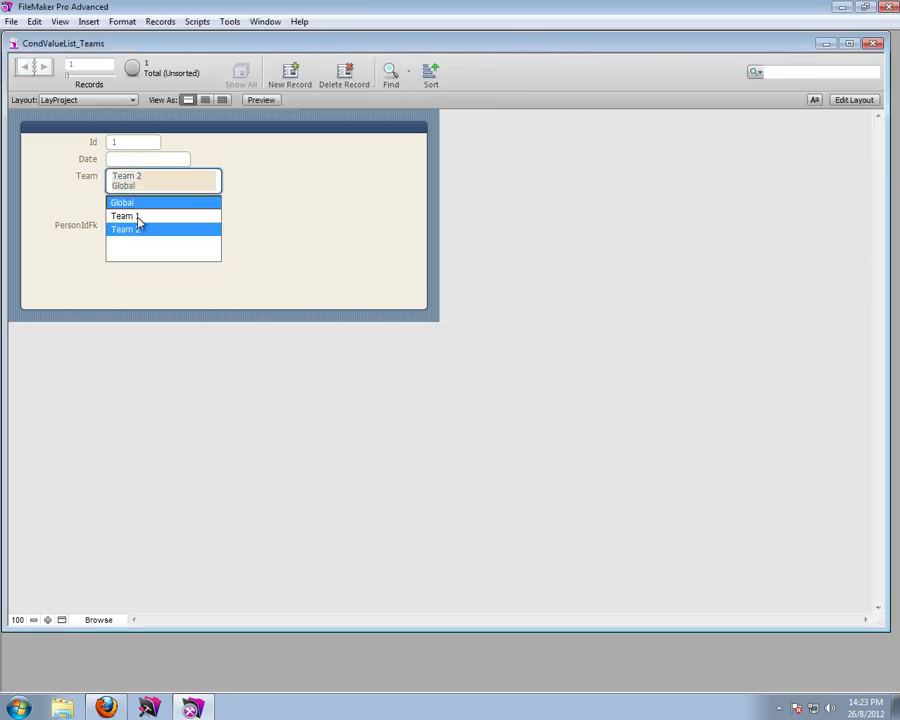
{"action": "left_click", "coordinate": [137, 214]}
{"action": "left_click", "coordinate": [140, 224]}
{"action": "left_click", "coordinate": [156, 206]}
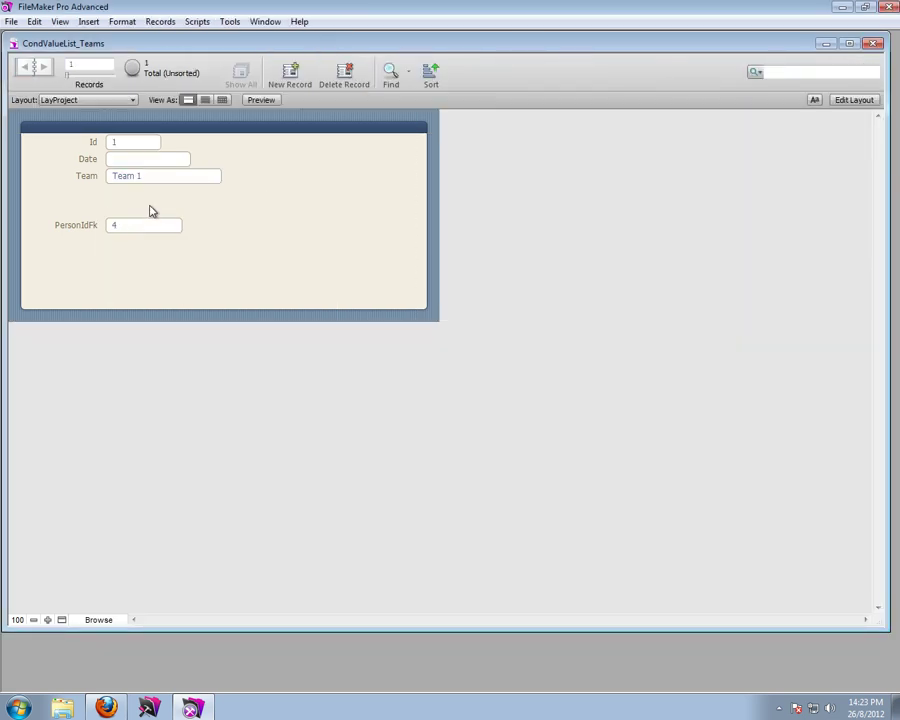
{"action": "left_click", "coordinate": [136, 228]}
{"action": "left_click", "coordinate": [203, 238]}
- Set Team to Team 2 and recheck the PersonIdFk person list
{"action": "left_click", "coordinate": [147, 178]}
{"action": "left_click", "coordinate": [145, 217]}
{"action": "left_click", "coordinate": [145, 218]}
{"action": "left_click", "coordinate": [200, 208]}
{"action": "left_click", "coordinate": [124, 227]}
{"action": "left_click", "coordinate": [143, 201]}
- Open Manage Database on the Projects table's field definitions
{"action": "left_click", "coordinate": [8, 21]}
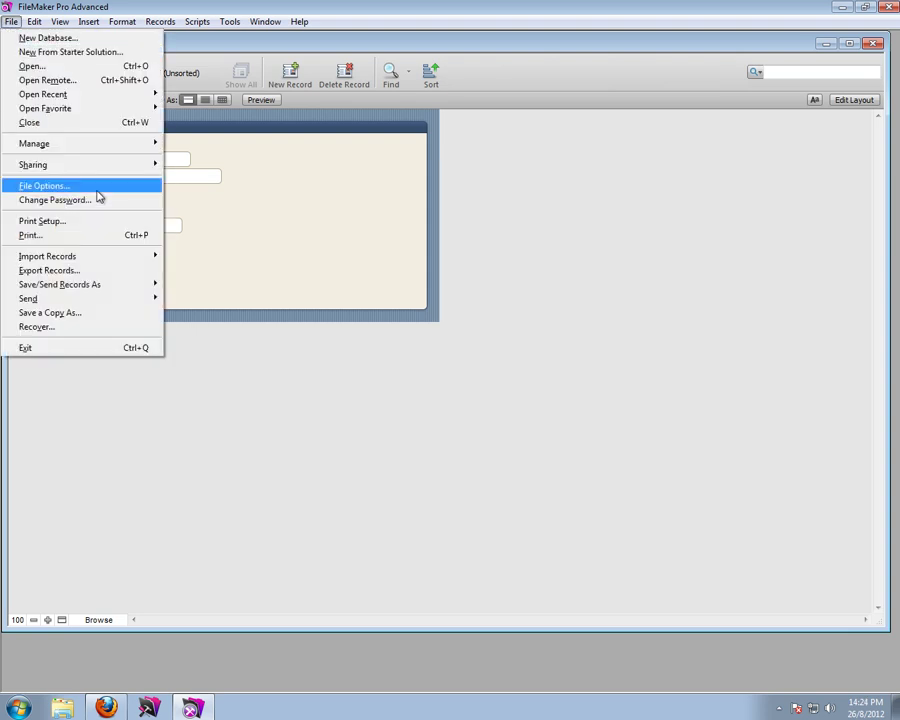
{"action": "mouse_move", "coordinate": [96, 148]}
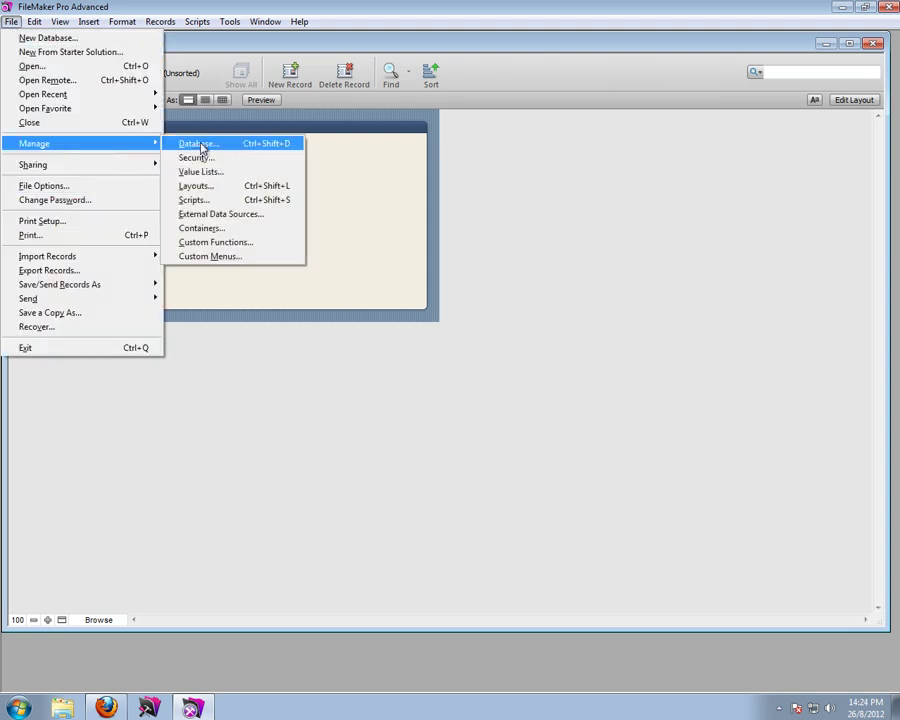
{"action": "left_click", "coordinate": [200, 144]}
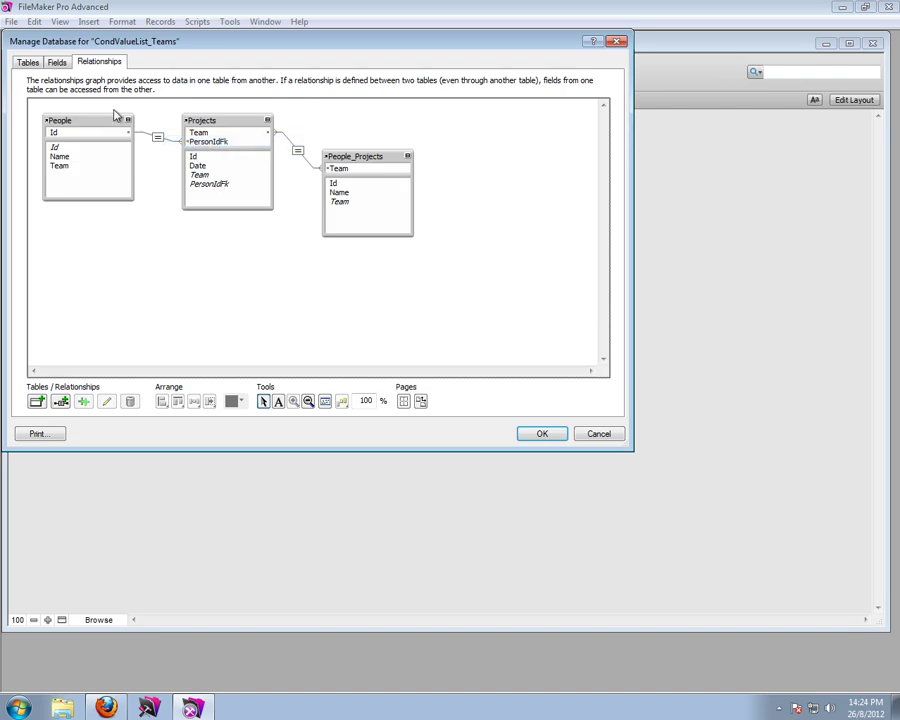
{"action": "left_click", "coordinate": [56, 62]}
{"action": "left_click", "coordinate": [56, 148]}
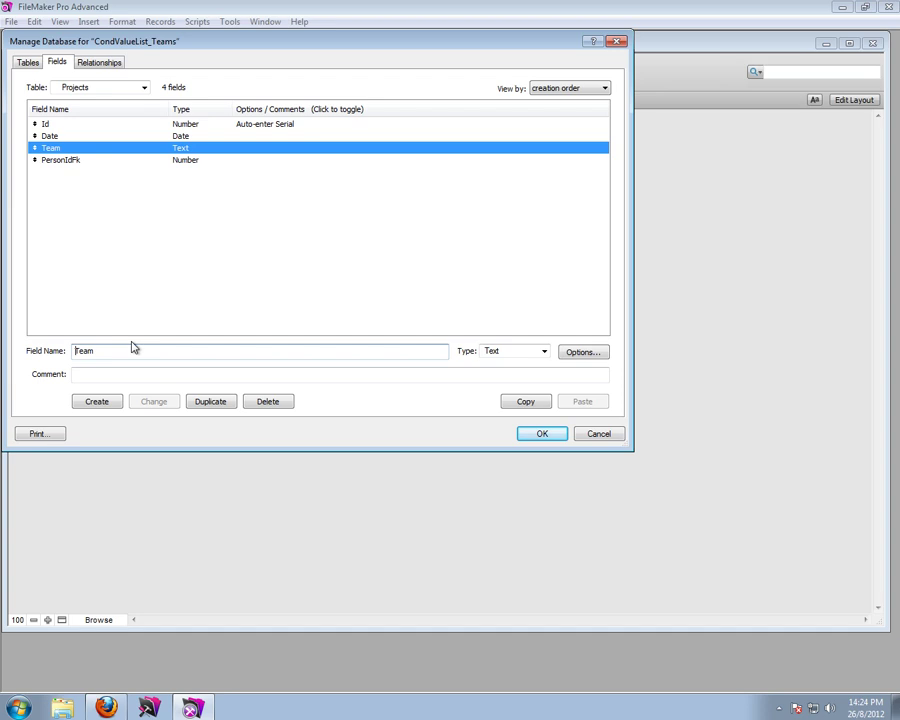
- Create a Calculation field named c_Team_Plus_Global
{"action": "type", "text": "c_"}
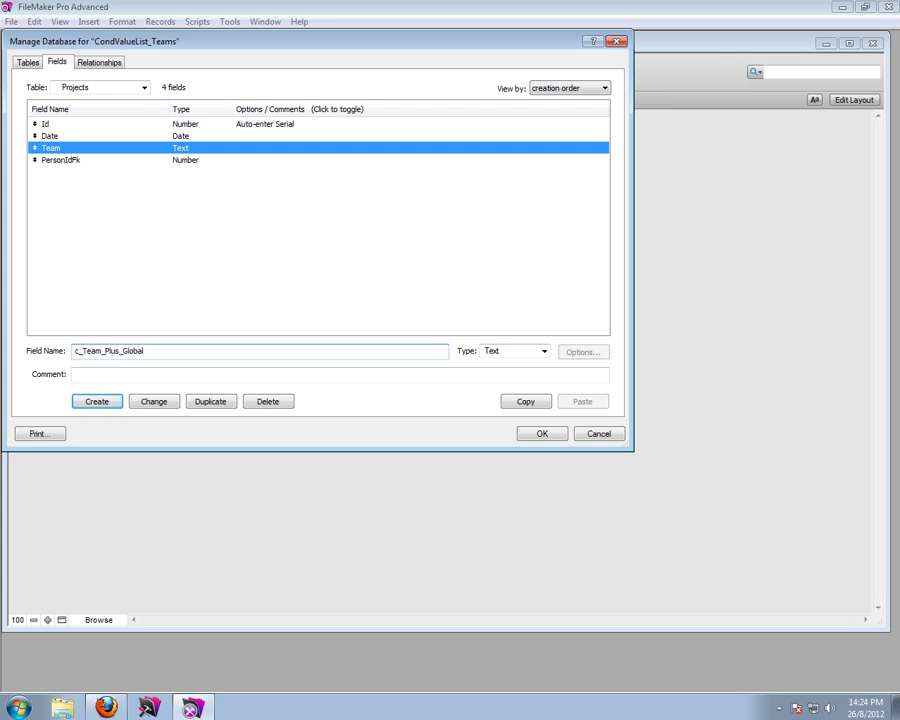
{"action": "key", "text": "Tab"}
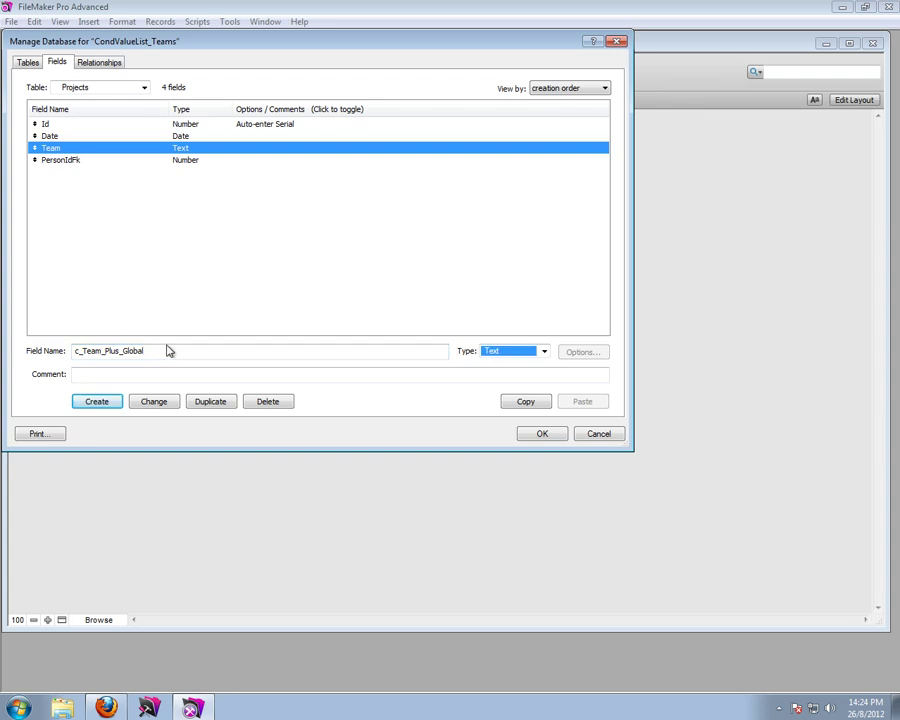
{"action": "left_click", "coordinate": [543, 351]}
{"action": "left_click", "coordinate": [512, 420]}
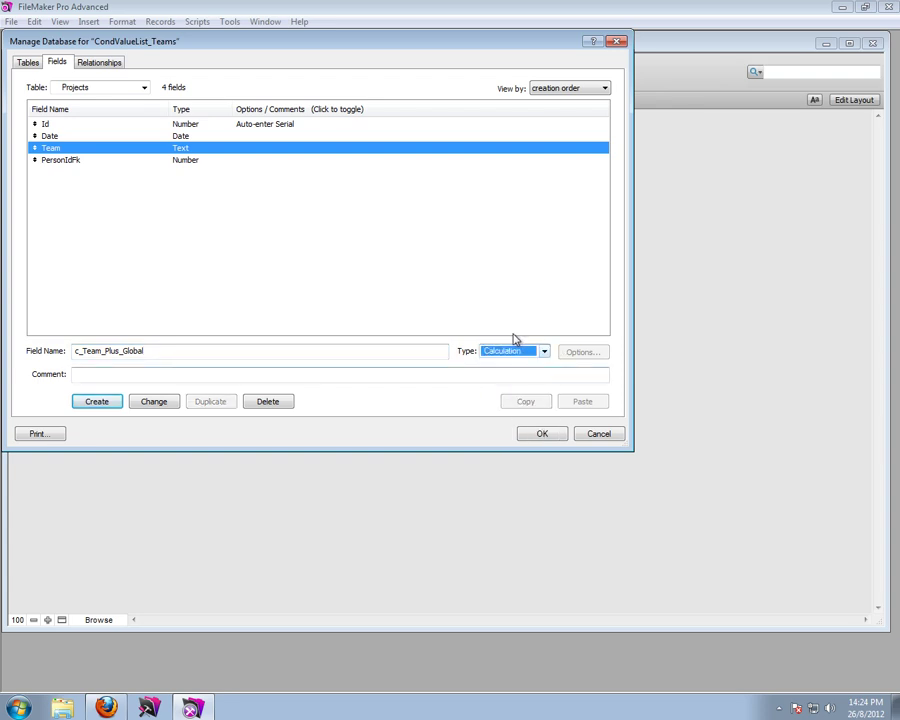
{"action": "left_click", "coordinate": [97, 401]}
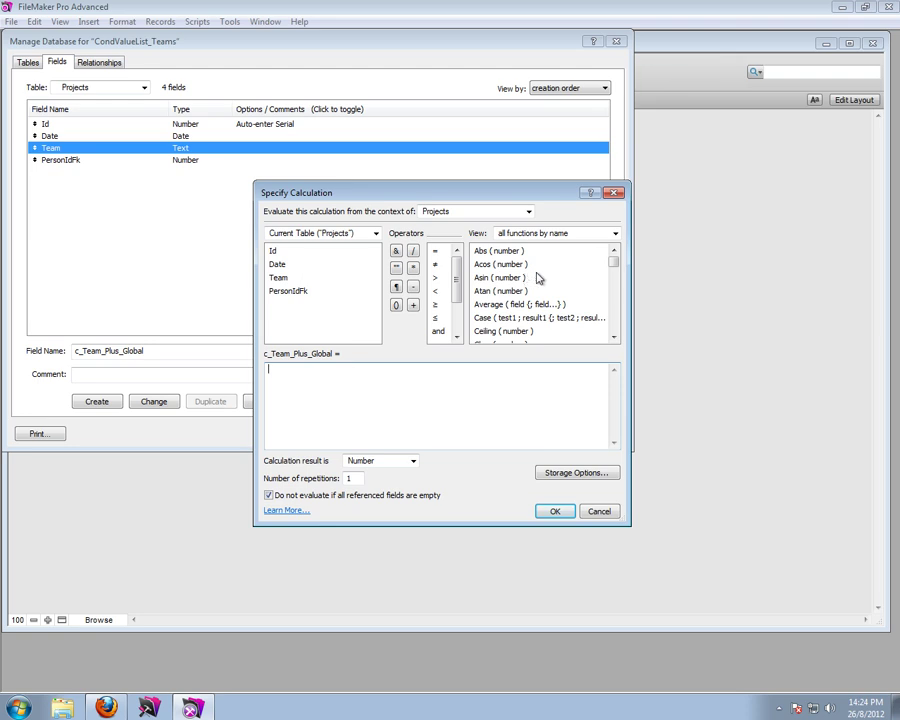
- Insert the If function into the formula and set the calculation result to Text
{"action": "left_click", "coordinate": [486, 265]}
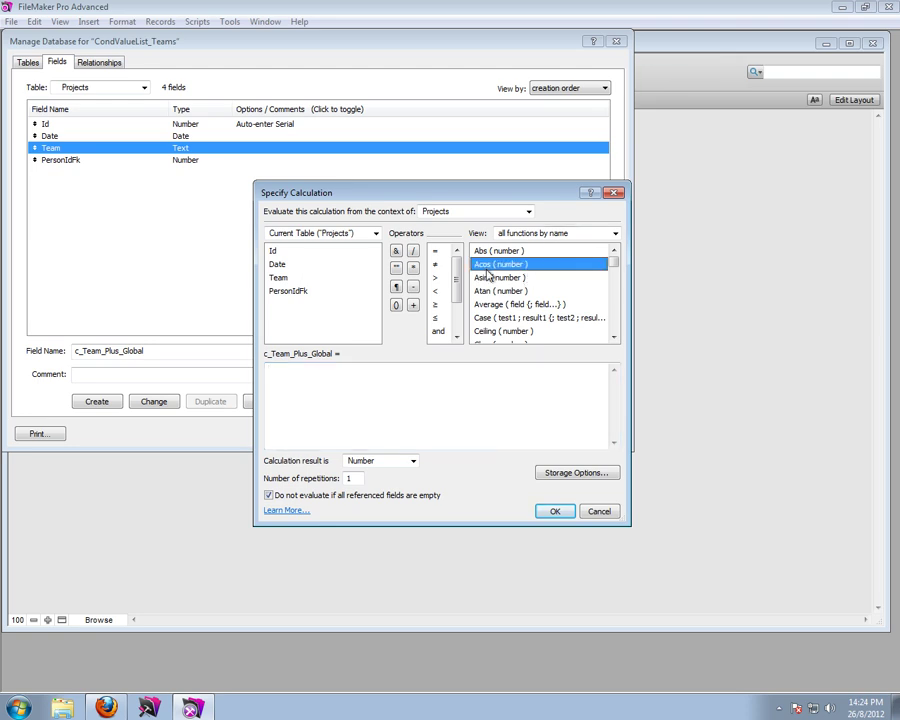
{"action": "type", "text": "if"}
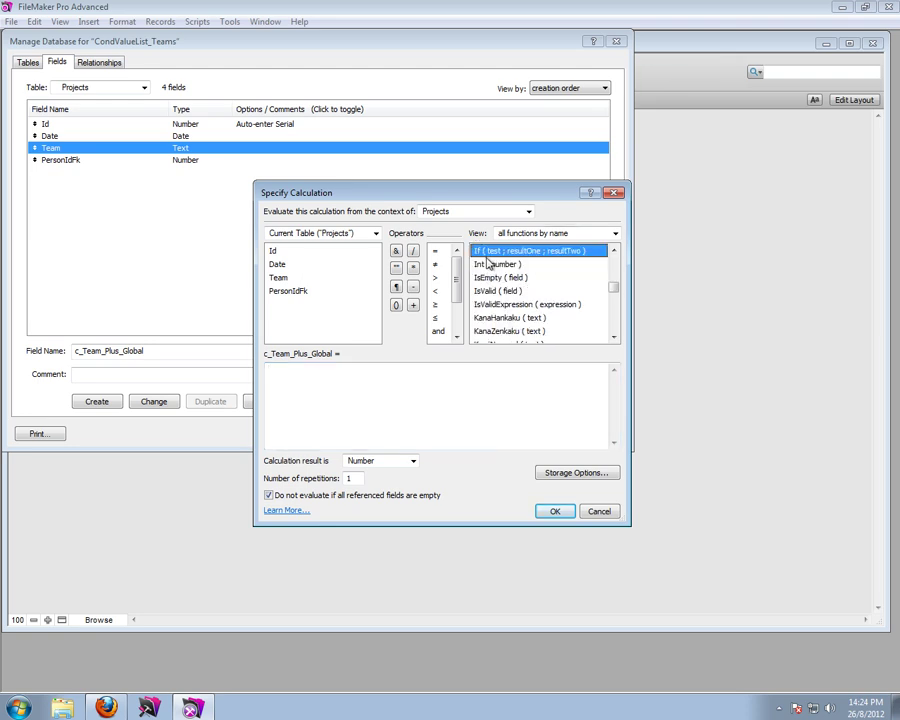
{"action": "double_click", "coordinate": [505, 252]}
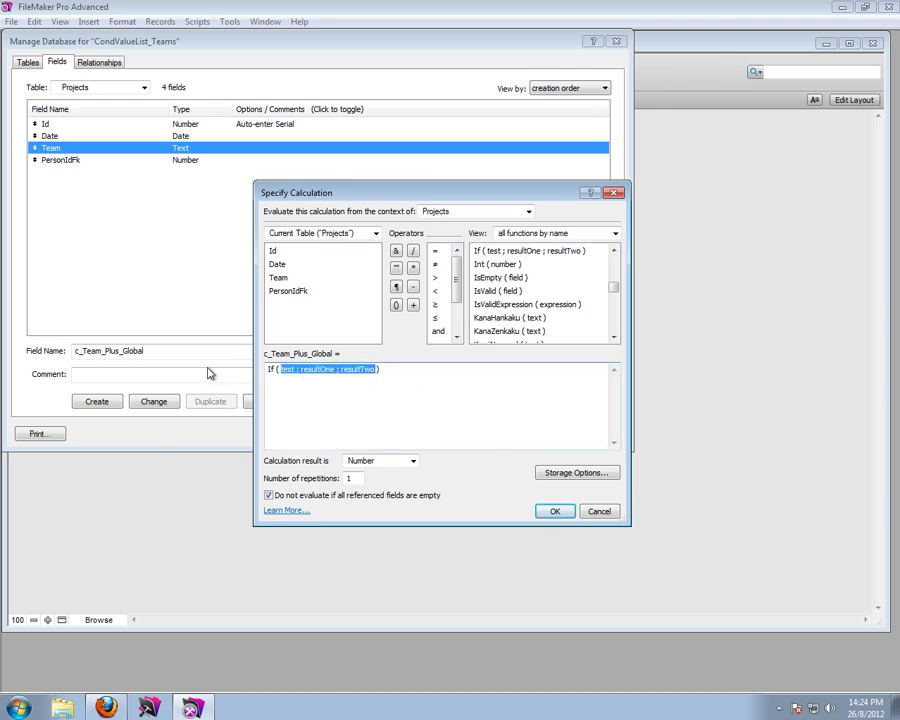
{"action": "left_click", "coordinate": [282, 370]}
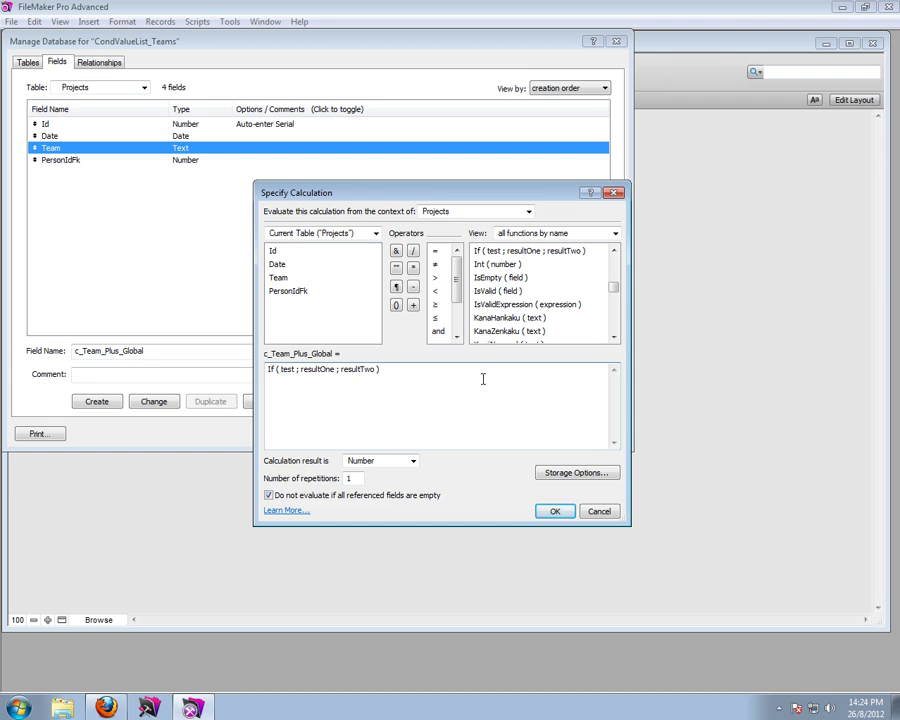
{"action": "key", "text": "Return"}
{"action": "key", "text": "Return"}
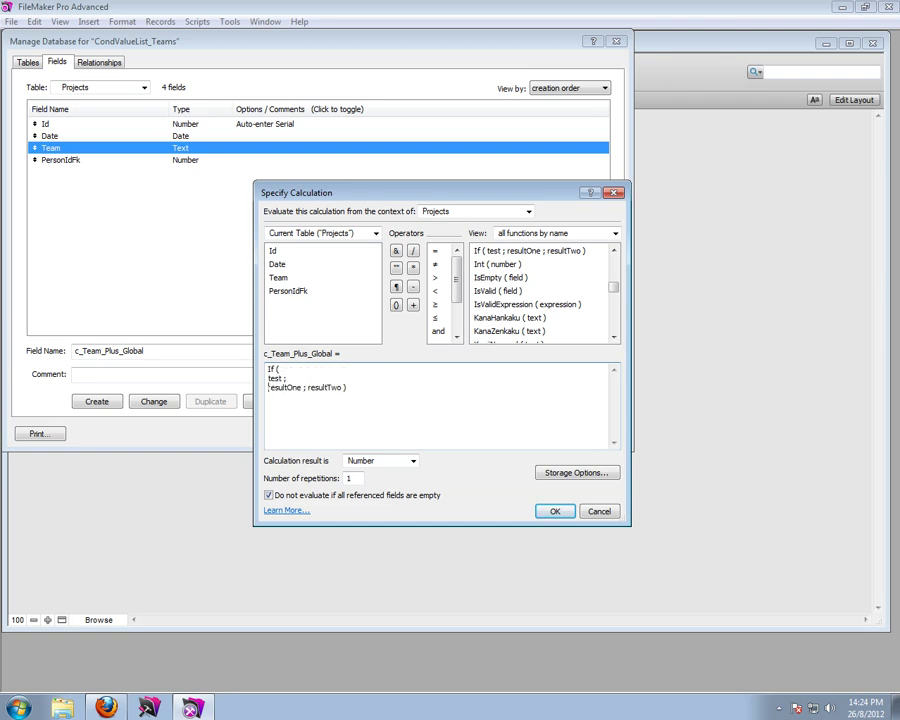
{"action": "key", "text": "Return"}
{"action": "left_click", "coordinate": [413, 461]}
{"action": "left_click", "coordinate": [364, 471]}
- Replace the If test with Team ≠ "Global" and clear the first result placeholder
{"action": "left_click", "coordinate": [300, 371]}
{"action": "double_click", "coordinate": [273, 378]}
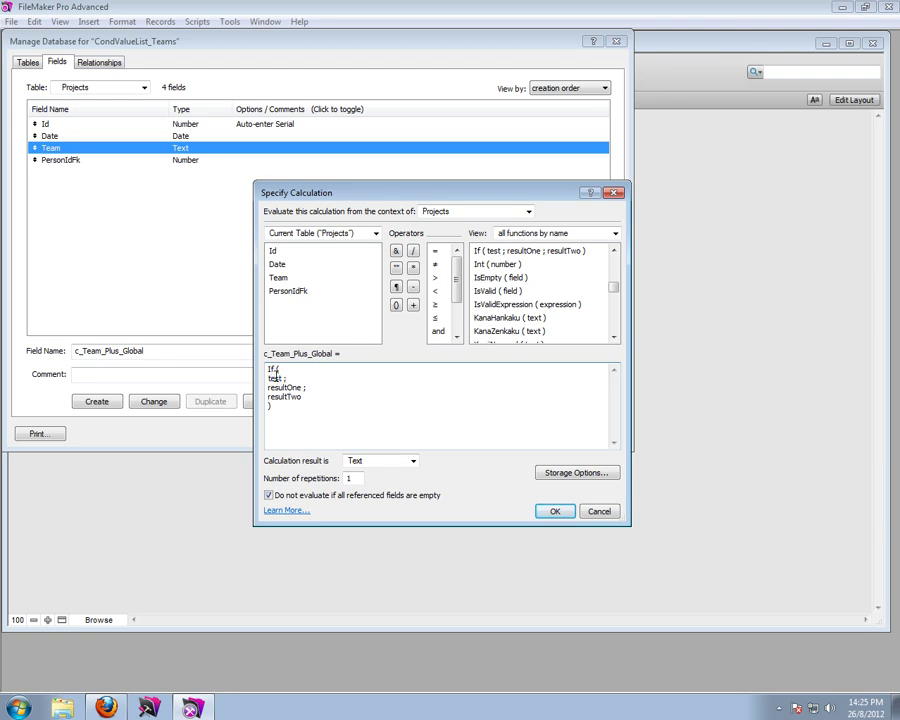
{"action": "double_click", "coordinate": [281, 278]}
{"action": "type", "text": ";"}
{"action": "double_click", "coordinate": [432, 266]}
{"action": "type", "text": "\""}
{"action": "key", "text": "Delete"}
{"action": "key", "text": "Delete"}
{"action": "key", "text": "Delete"}
{"action": "key", "text": "Delete"}
{"action": "key", "text": "Delete"}
{"action": "key", "text": "Delete"}
{"action": "key", "text": "Delete"}
{"action": "key", "text": "Delete"}
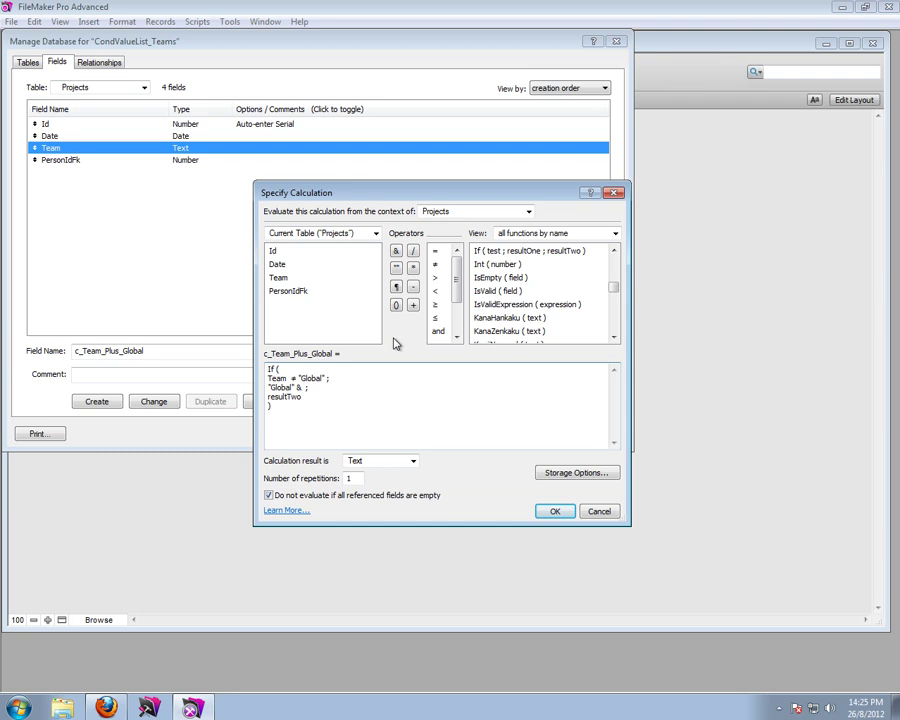
- Make the results "Global" & ¶ & Team, and Team otherwise
{"action": "left_click", "coordinate": [301, 387]}
{"action": "left_click", "coordinate": [396, 288]}
{"action": "type", "text": "&"}
{"action": "left_click", "coordinate": [279, 278]}
{"action": "double_click", "coordinate": [279, 278]}
{"action": "double_click", "coordinate": [292, 397]}
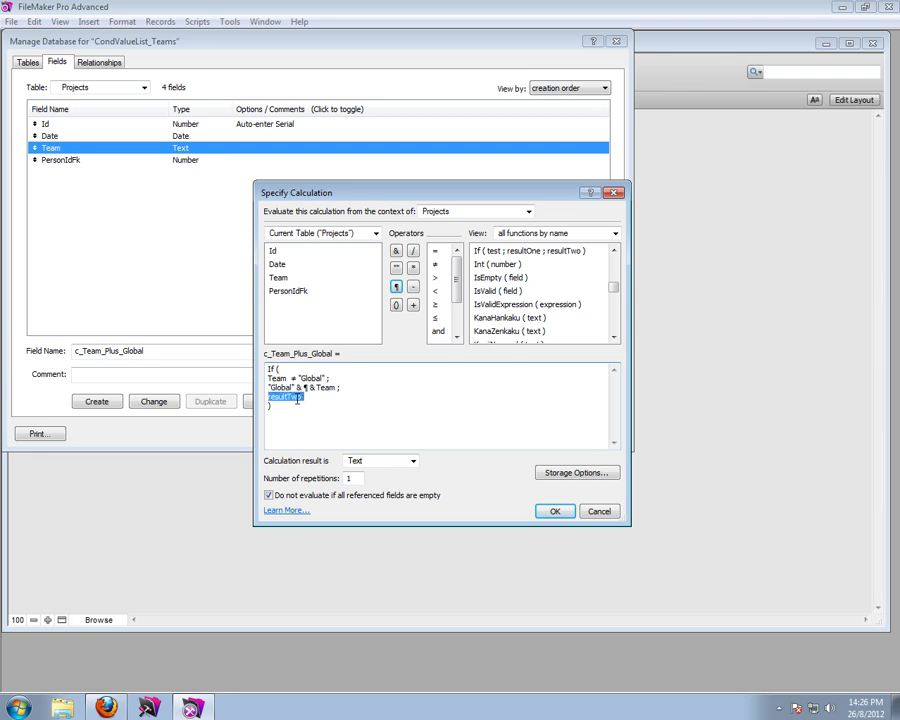
{"action": "double_click", "coordinate": [282, 279]}
- Save the calculation and place a c_Team_Plus_Global field beside PersonIdFk on the layout
{"action": "left_click", "coordinate": [550, 511]}
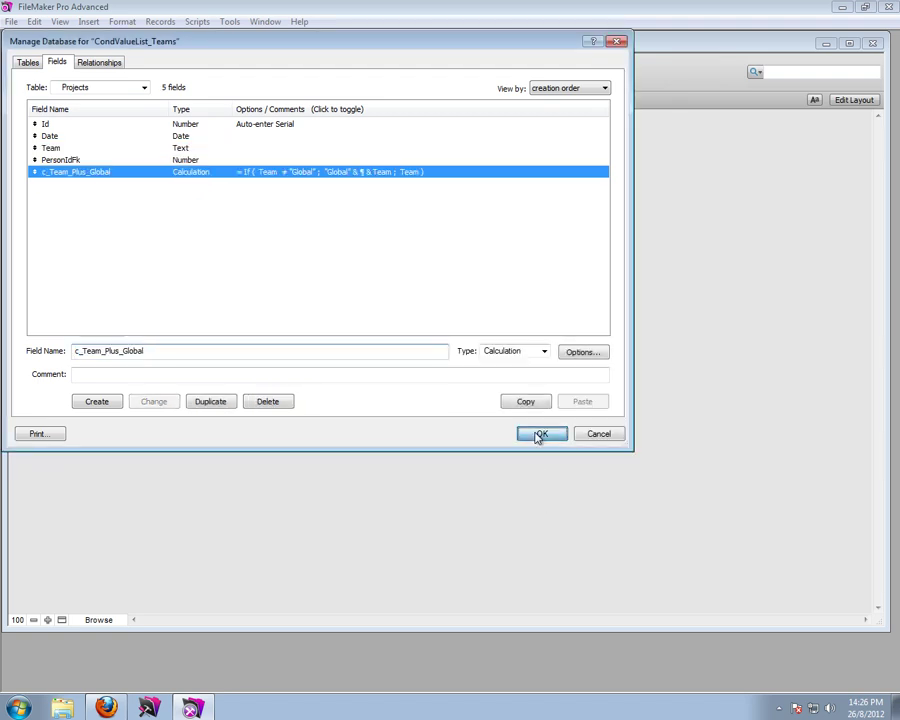
{"action": "left_click", "coordinate": [540, 433]}
{"action": "left_click", "coordinate": [854, 100]}
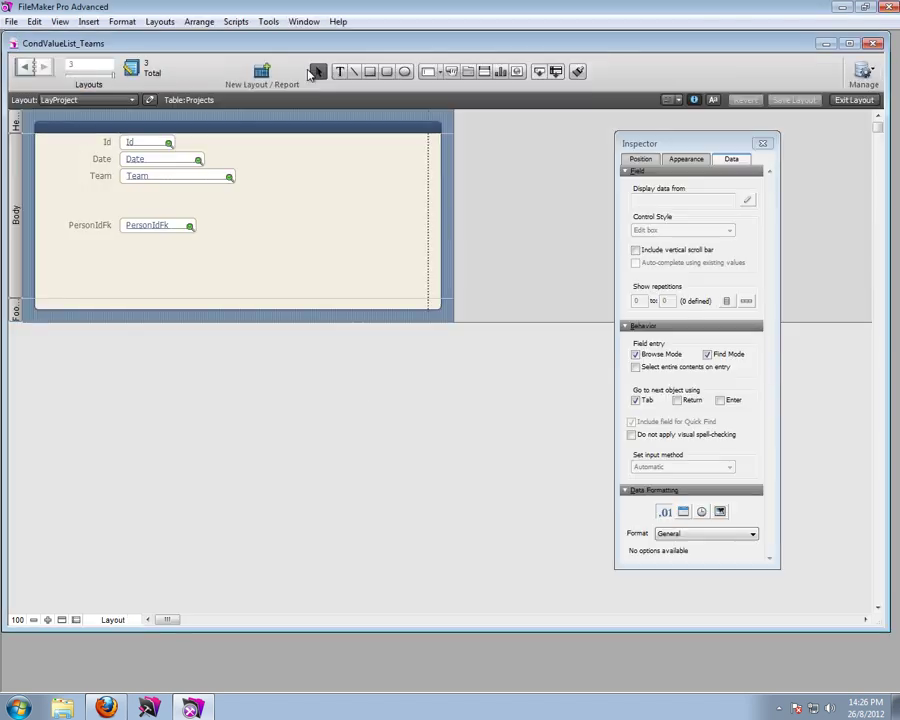
{"action": "left_click_drag", "start_coordinate": [540, 71], "coordinate": [287, 229]}
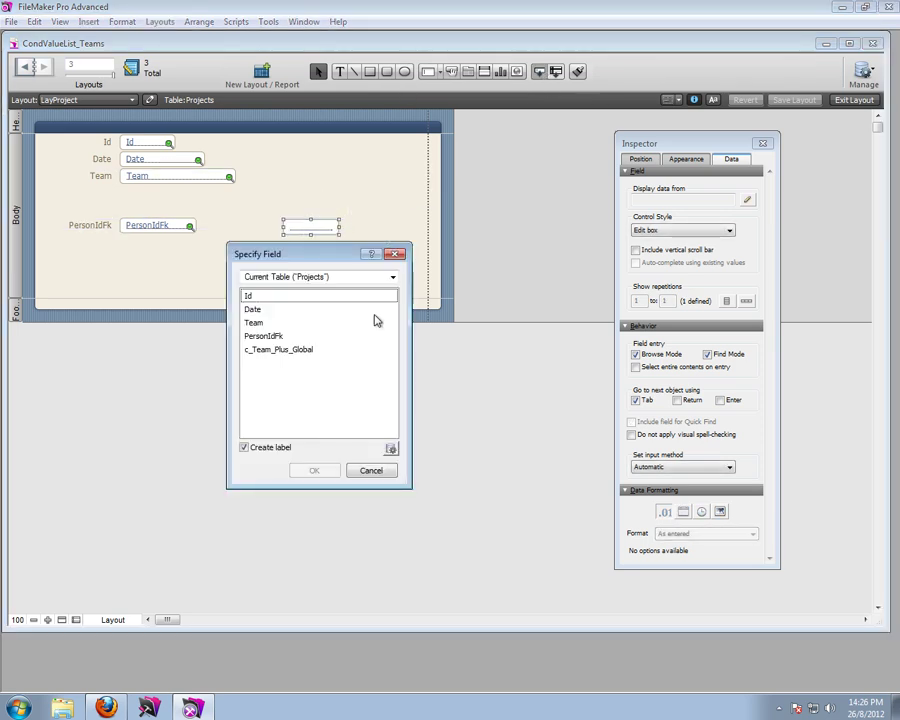
{"action": "left_click", "coordinate": [266, 349]}
{"action": "left_click", "coordinate": [314, 471]}
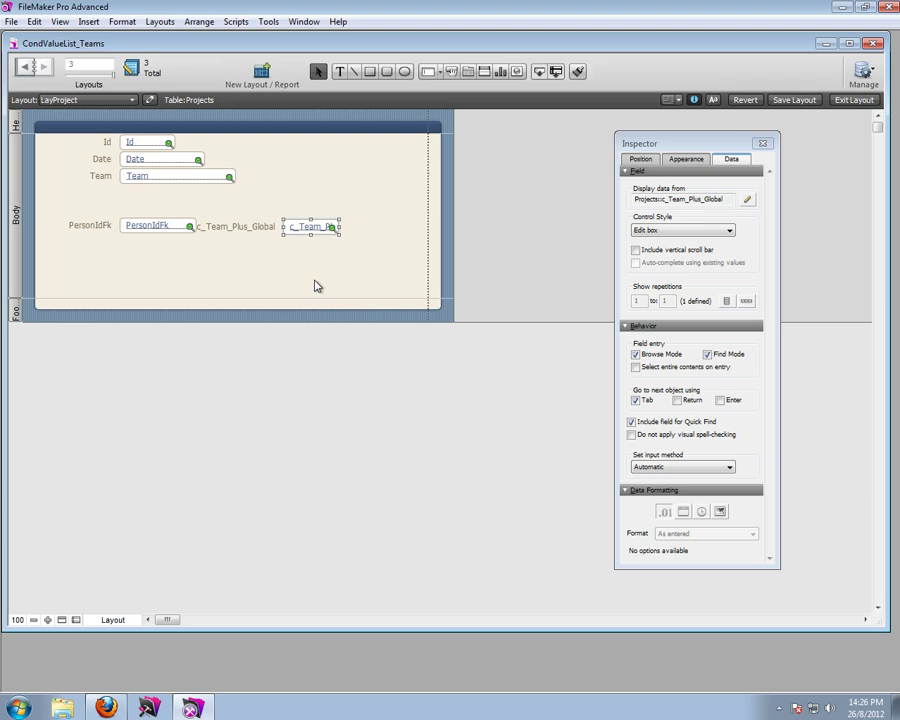
- Shift the new field and label right, enlarge the field, and return to Browse
{"action": "left_click", "coordinate": [262, 232]}
{"action": "left_click", "coordinate": [287, 232]}
{"action": "left_click_drag", "start_coordinate": [287, 233], "coordinate": [408, 281]}
{"action": "left_click", "coordinate": [338, 228]}
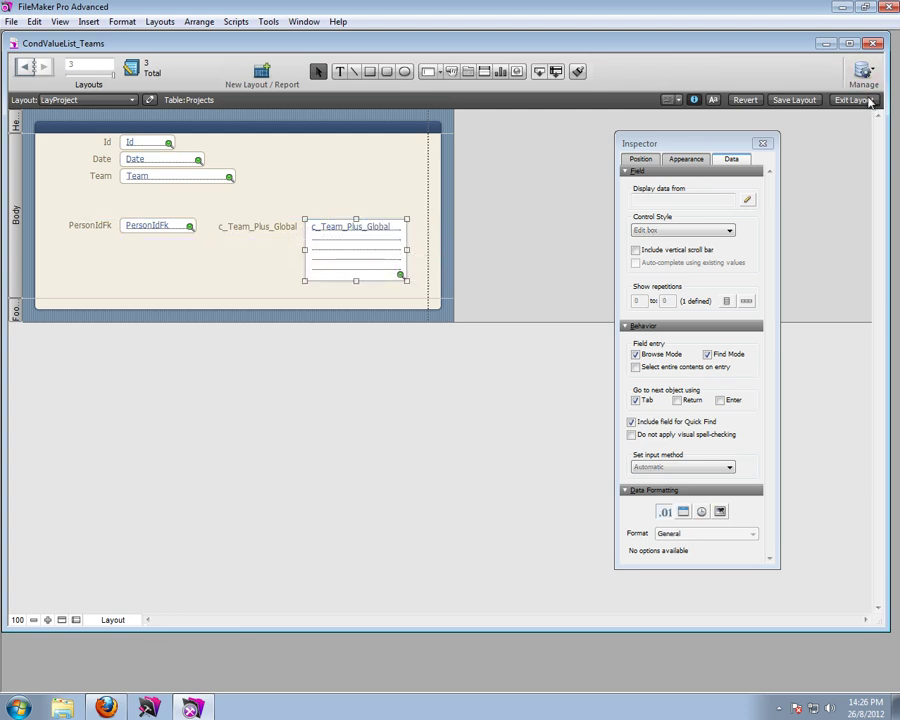
{"action": "left_click", "coordinate": [852, 100]}
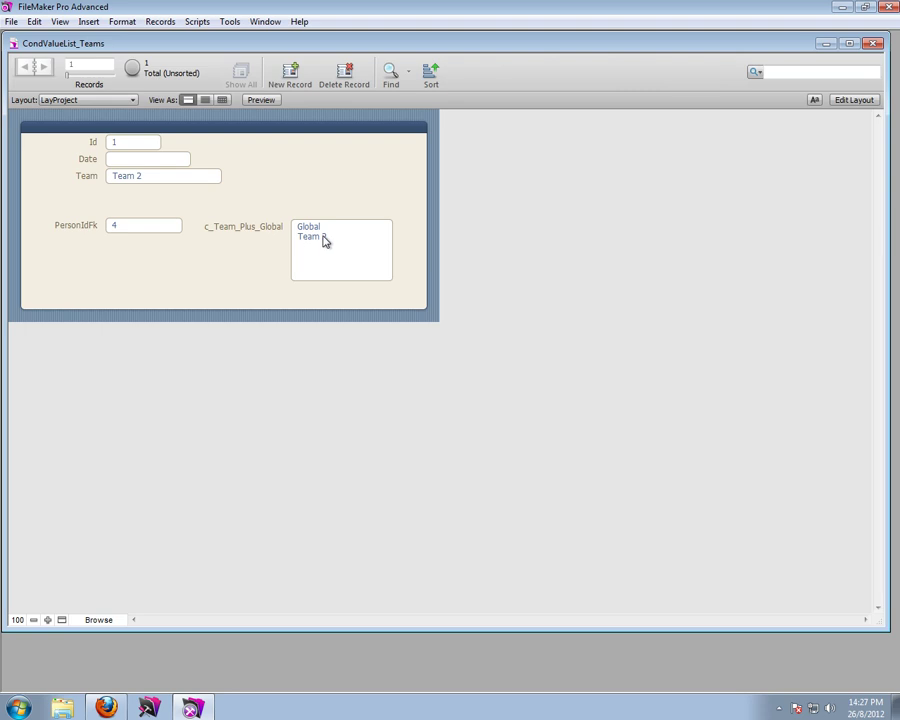
- Switch Team to Team 1, Global, then back to Team 1, checking the PersonIdFk list
{"action": "left_click", "coordinate": [163, 177]}
{"action": "left_click", "coordinate": [135, 208]}
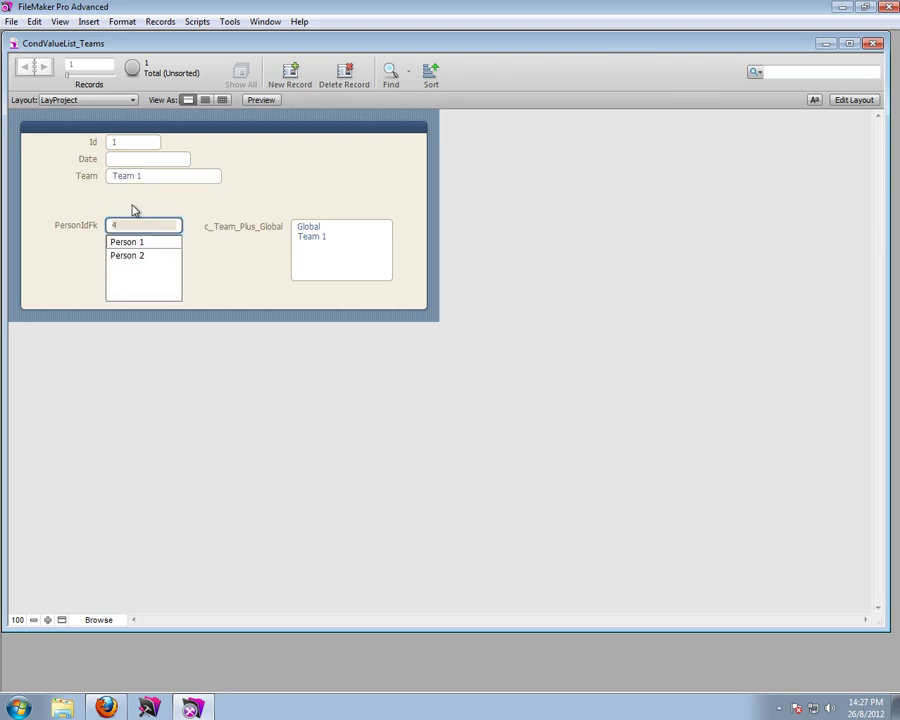
{"action": "left_click", "coordinate": [170, 178]}
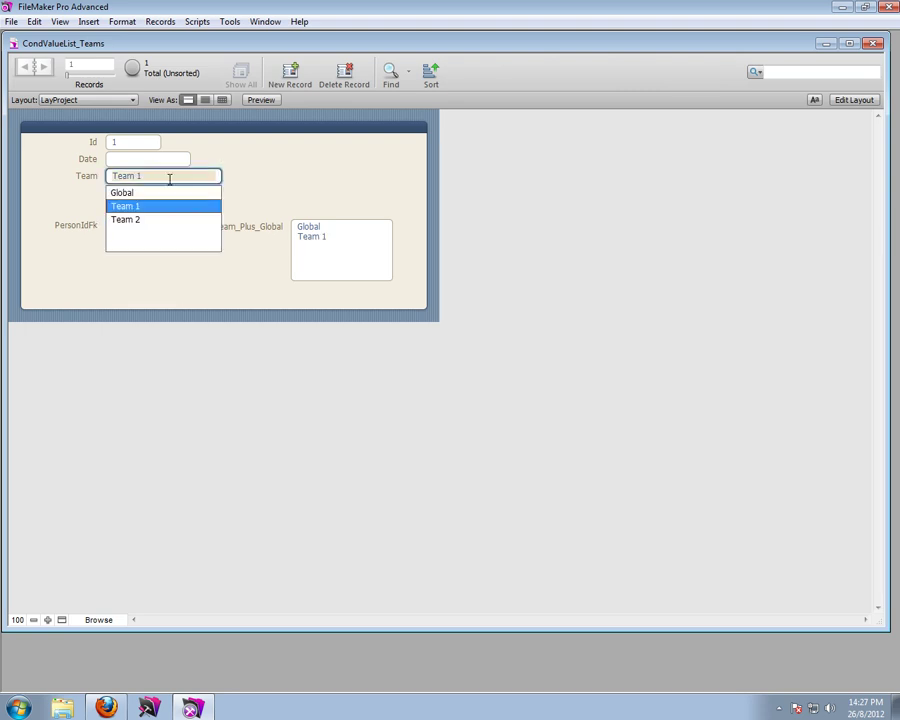
{"action": "left_click", "coordinate": [135, 195]}
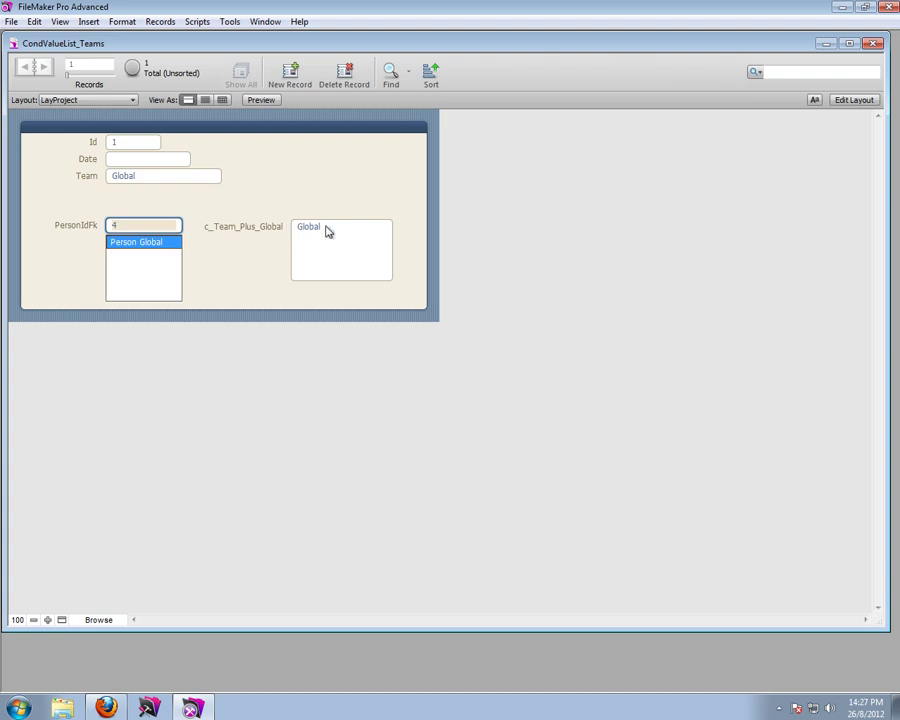
{"action": "left_click", "coordinate": [177, 185]}
{"action": "left_click", "coordinate": [155, 178]}
{"action": "left_click", "coordinate": [150, 207]}
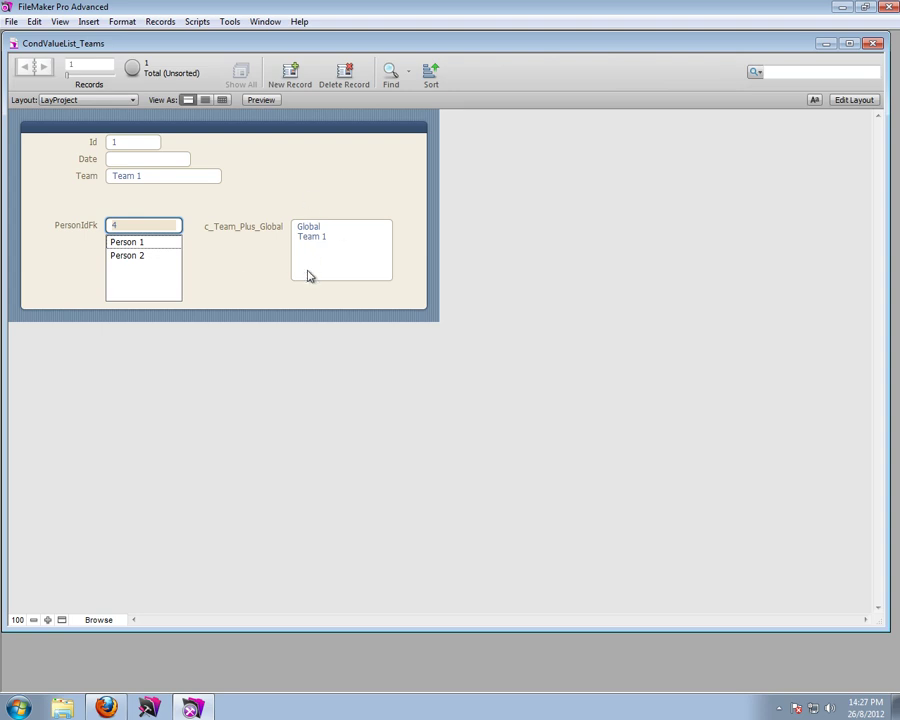
{"action": "left_click", "coordinate": [240, 264]}
{"action": "left_click", "coordinate": [13, 22]}
- Change the Projects–People_Projects relationship's Projects match field from Team to c_Team_Plus_Global
{"action": "mouse_move", "coordinate": [116, 148]}
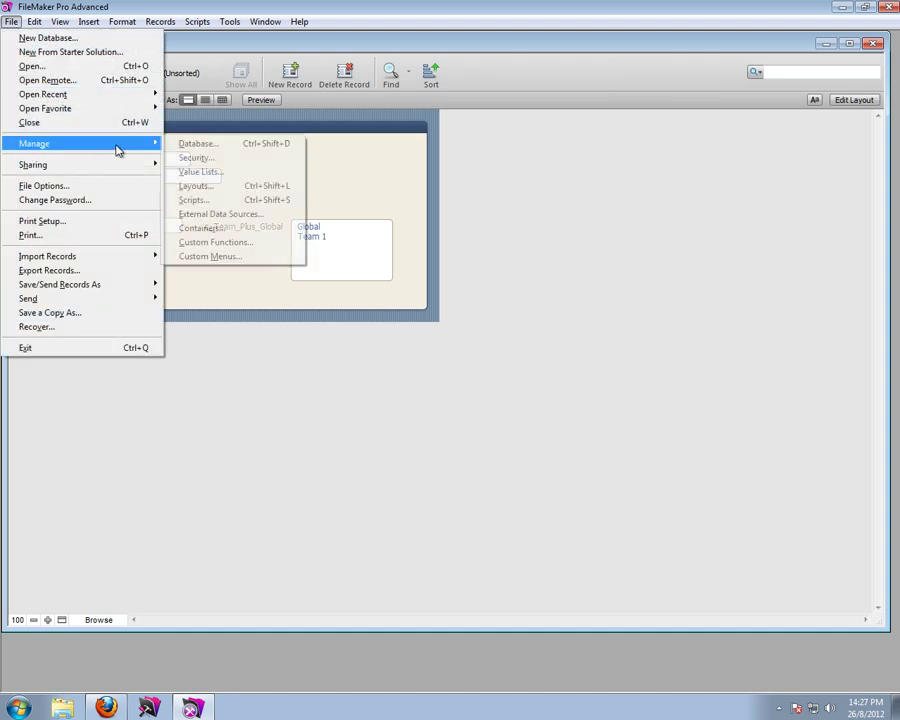
{"action": "left_click", "coordinate": [180, 143]}
{"action": "left_click", "coordinate": [97, 62]}
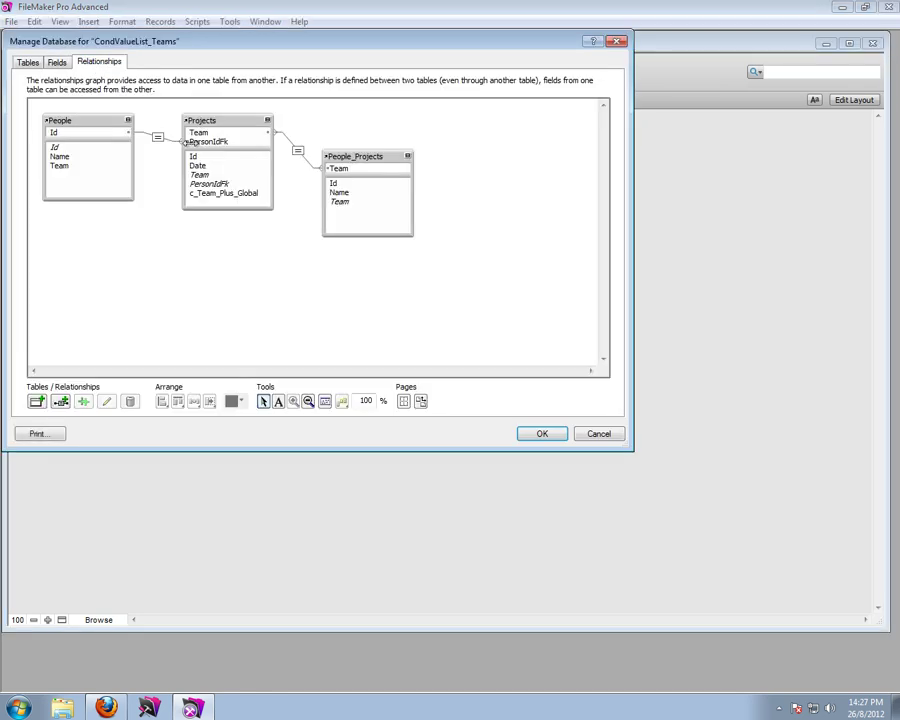
{"action": "double_click", "coordinate": [297, 154]}
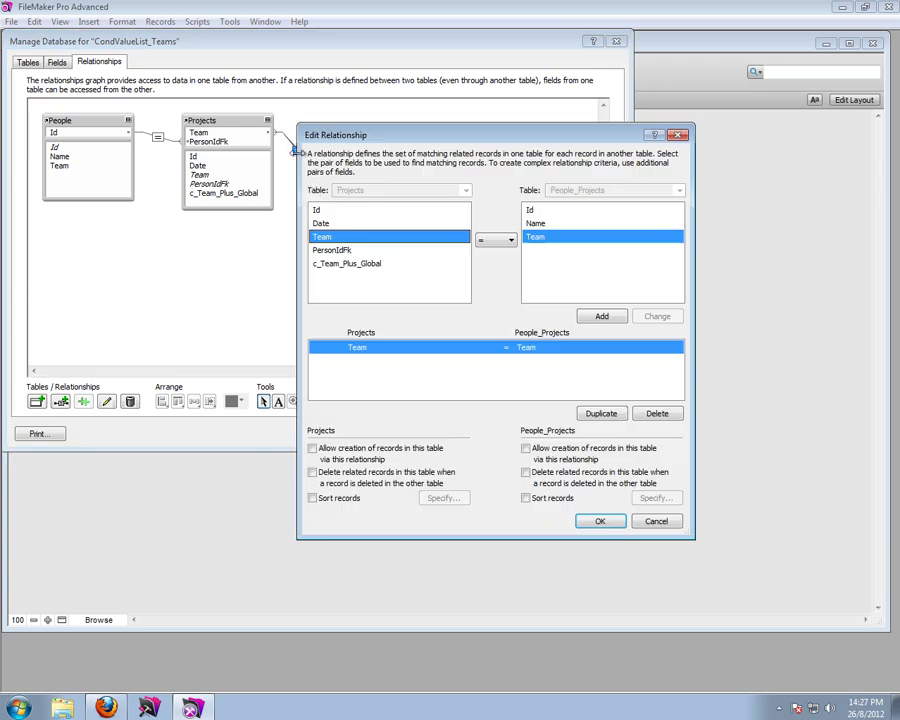
{"action": "left_click", "coordinate": [322, 263]}
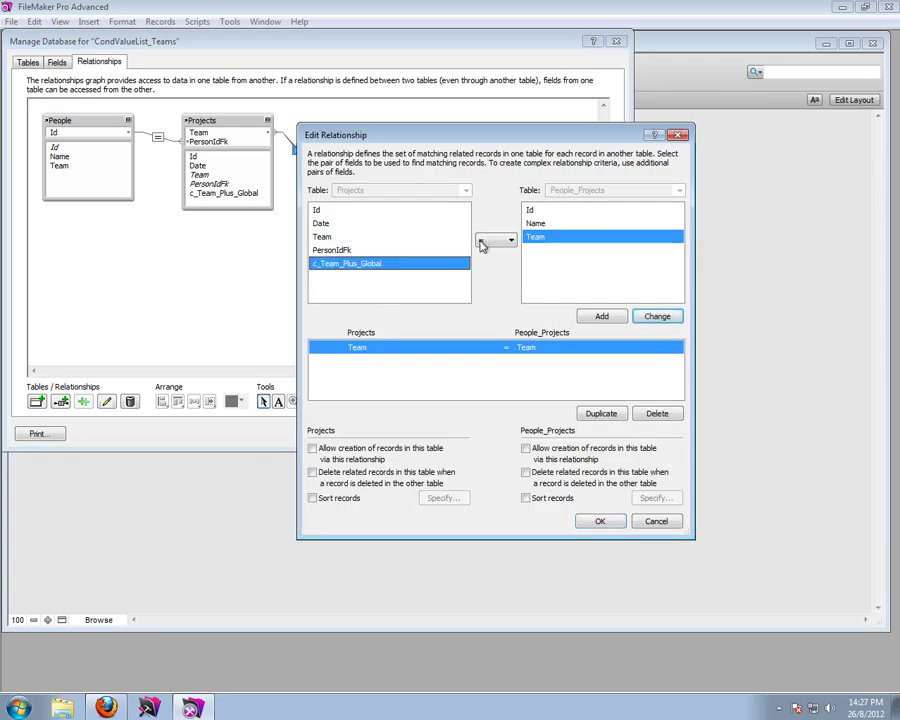
{"action": "left_click", "coordinate": [662, 318]}
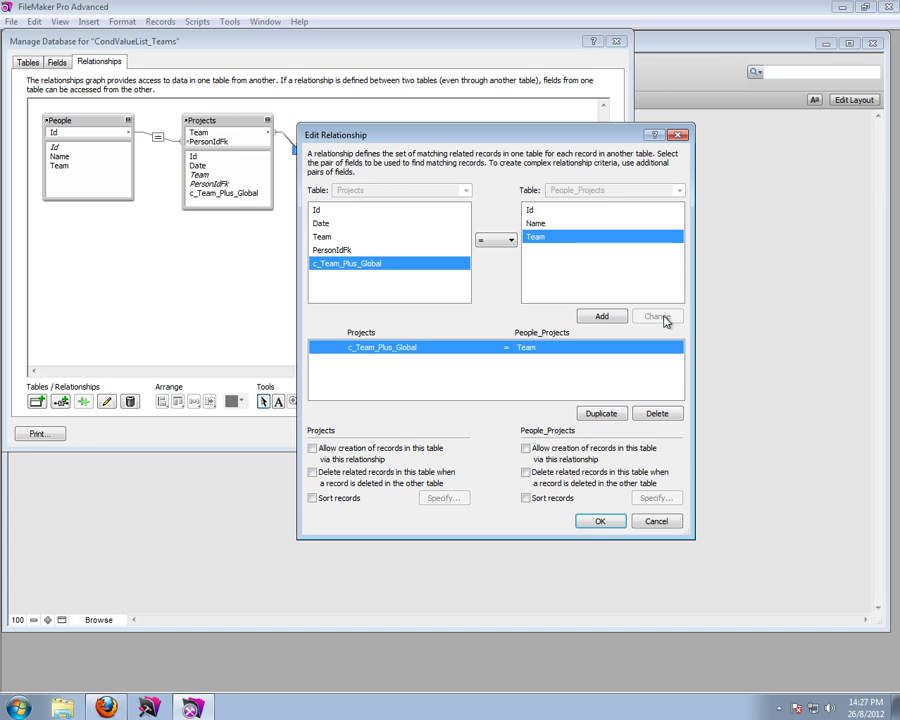
{"action": "left_click", "coordinate": [590, 520]}
{"action": "left_click", "coordinate": [546, 432]}
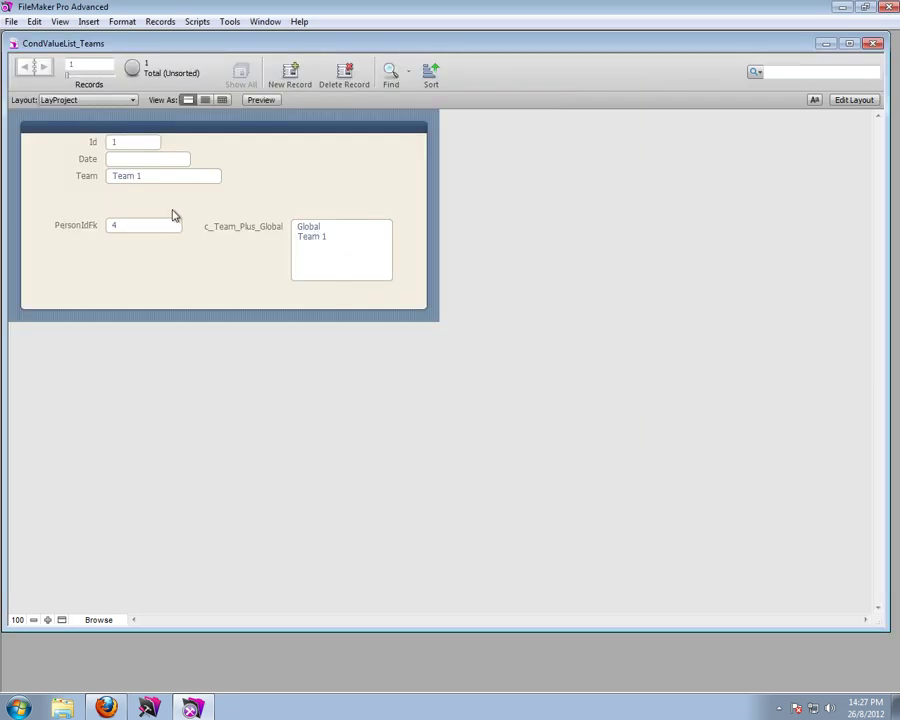
- Check the PersonIdFk choices, then set Team to Global and check them again
{"action": "left_click", "coordinate": [137, 229]}
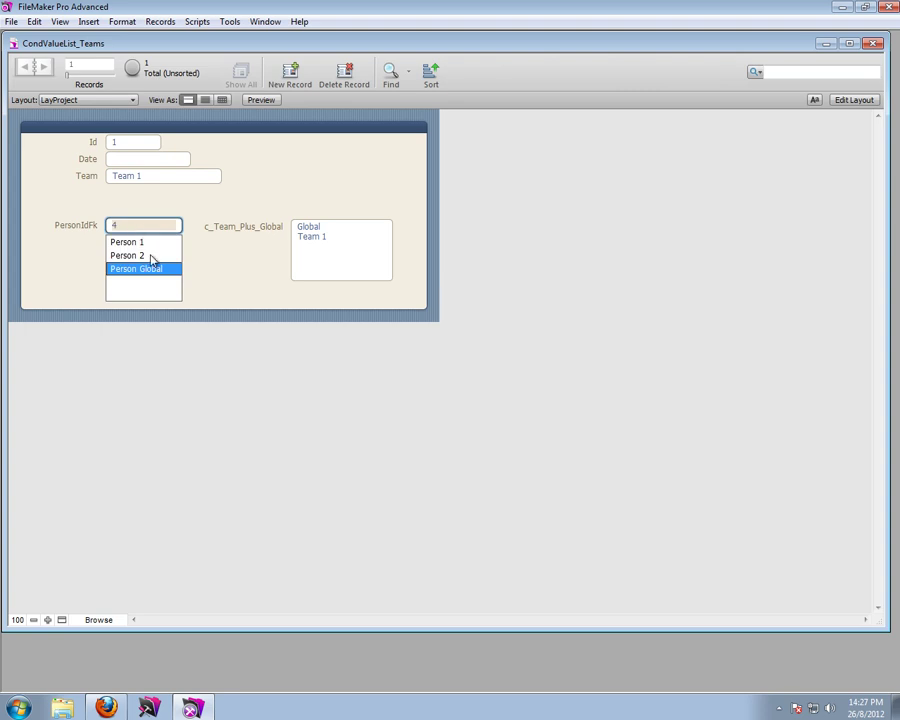
{"action": "left_click", "coordinate": [170, 262]}
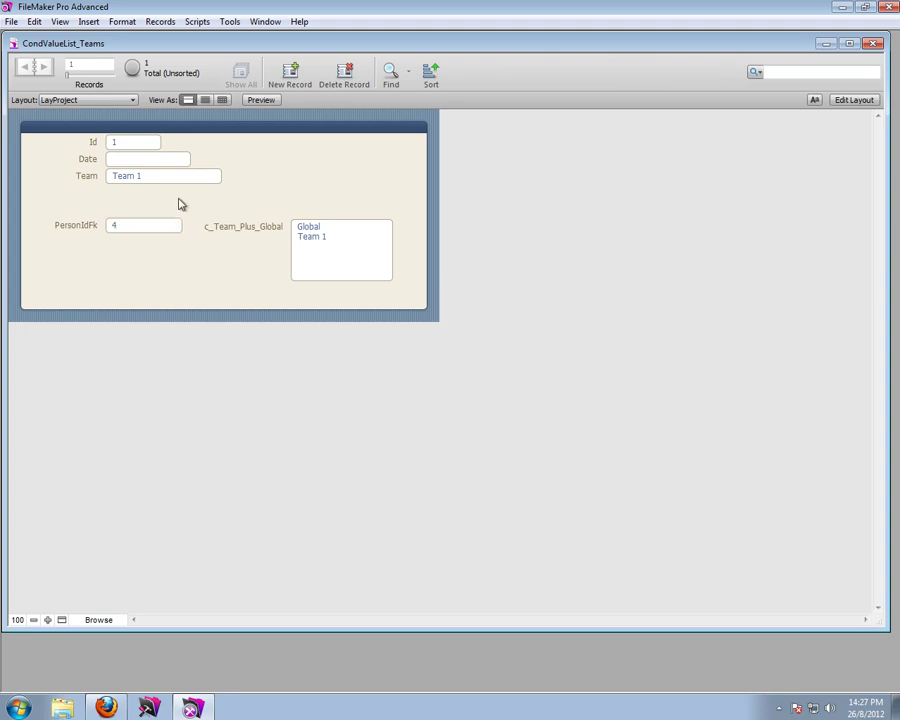
{"action": "left_click", "coordinate": [158, 178]}
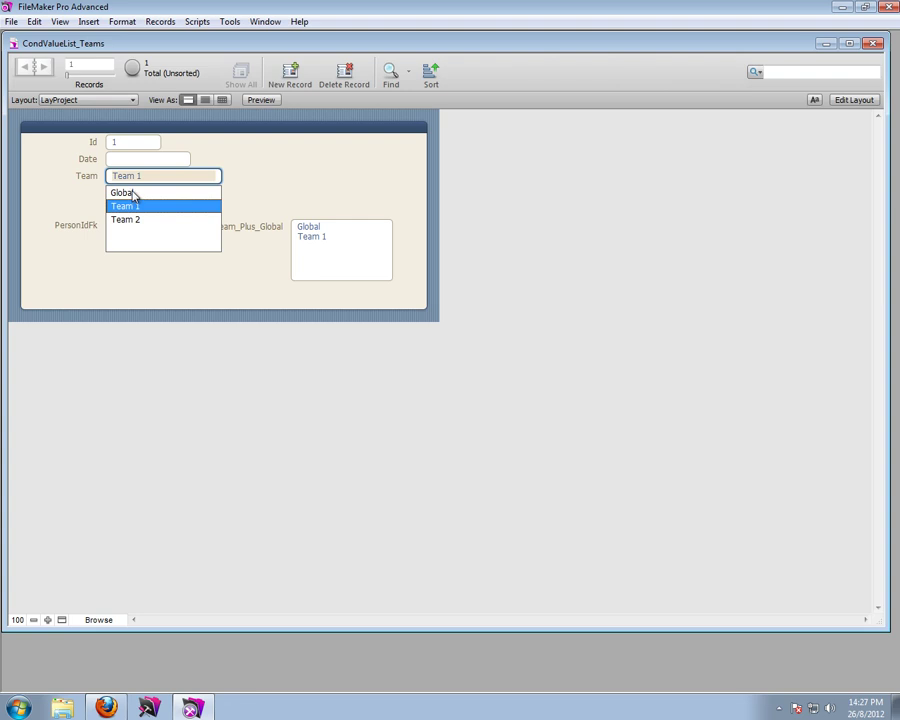
{"action": "left_click", "coordinate": [137, 193]}
{"action": "key", "text": "Tab"}
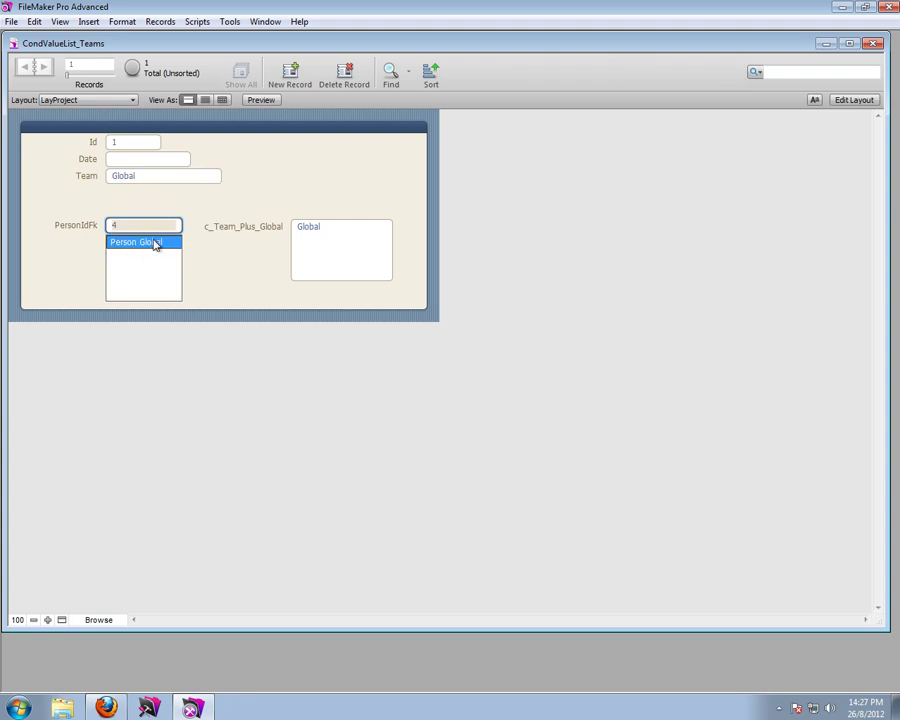
{"action": "left_click", "coordinate": [167, 183]}
- Set Team to Team 2 and verify PersonIdFk offers Team 2's people plus Person Global
{"action": "left_click", "coordinate": [167, 183]}
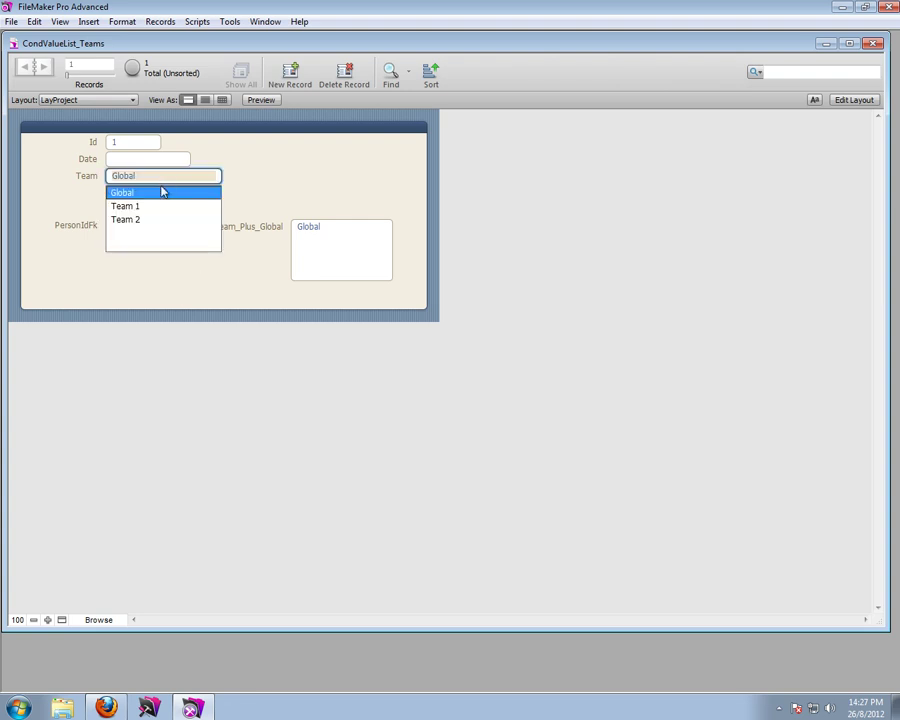
{"action": "left_click", "coordinate": [135, 221]}
{"action": "key", "text": "Tab"}
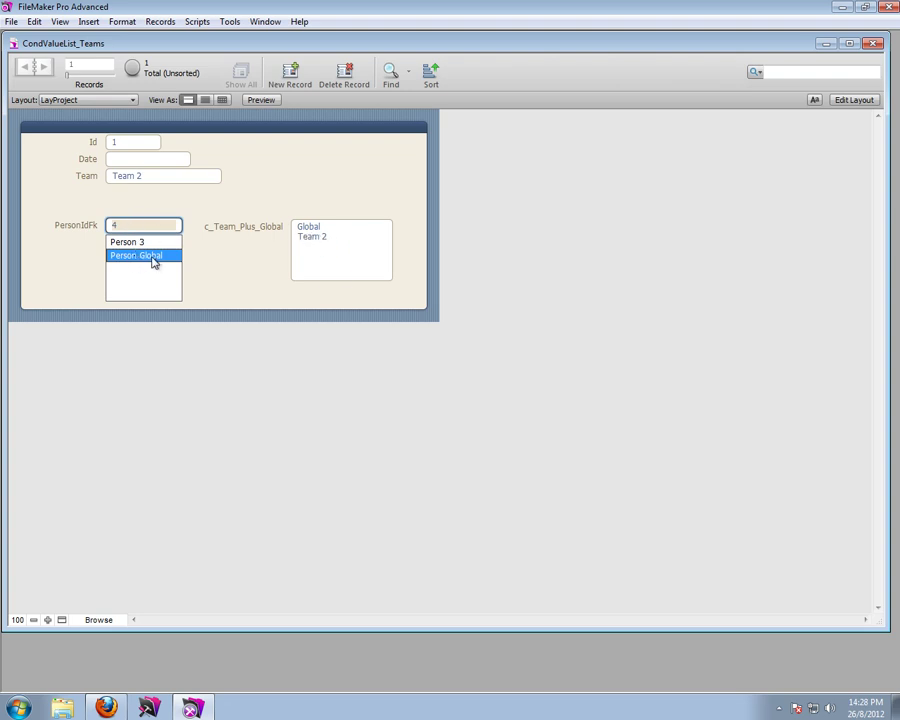
{"action": "left_click", "coordinate": [197, 261]}
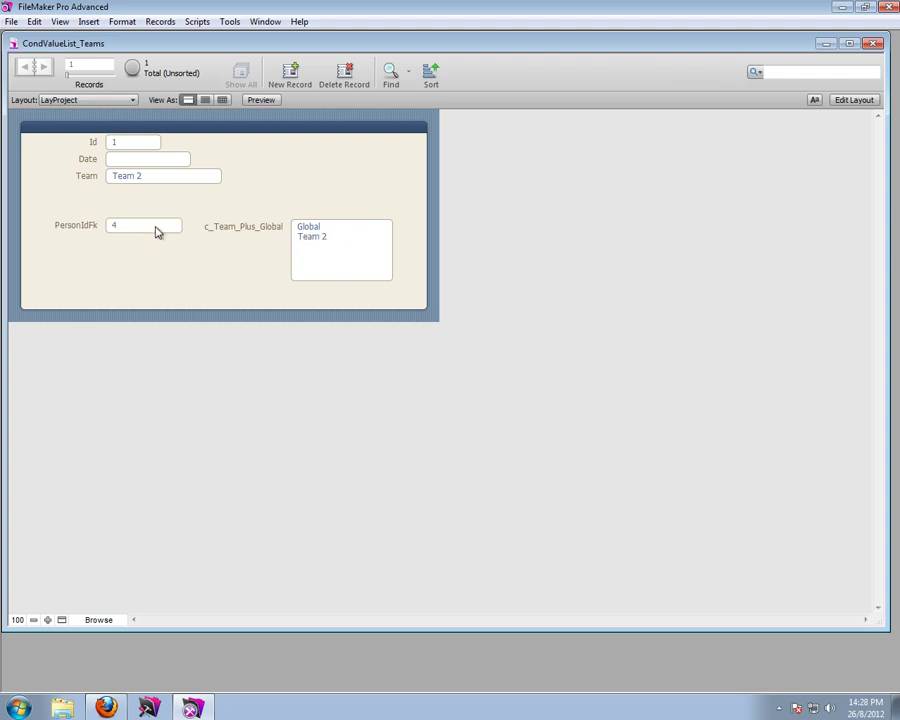
{"action": "left_click", "coordinate": [156, 226]}
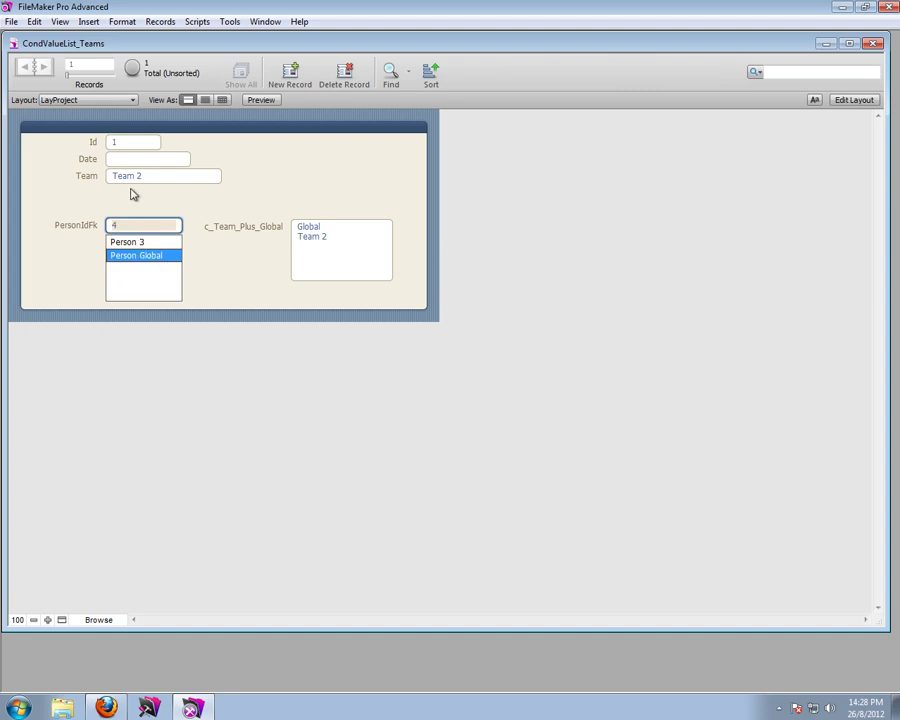
{"action": "left_click", "coordinate": [226, 210]}
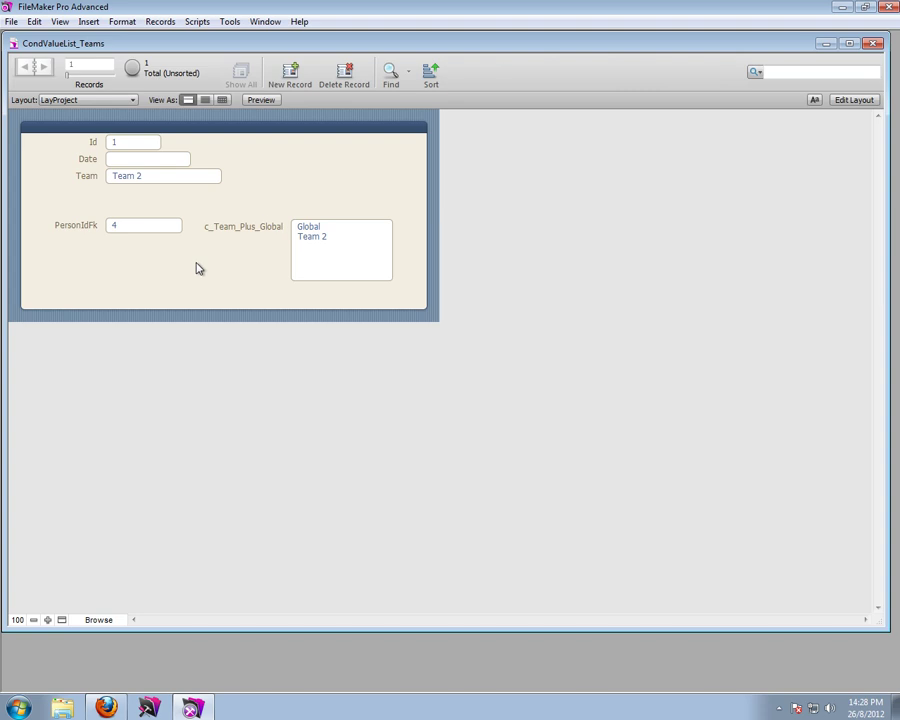